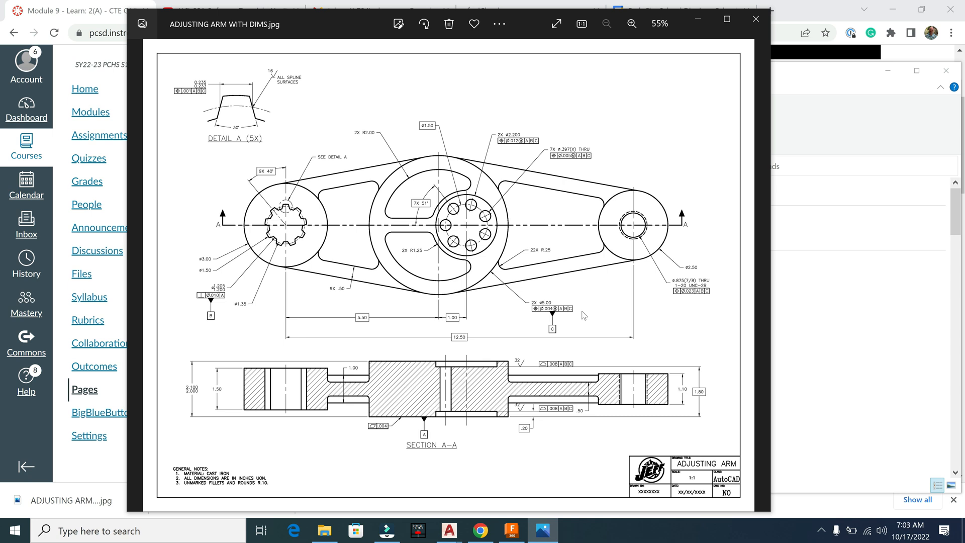
Step: Download C-BTB - Adjusting Arm Template.dwg from the course page and open the downloaded copy in AutoCAD
{"action": "left_click", "coordinate": [812, 274]}
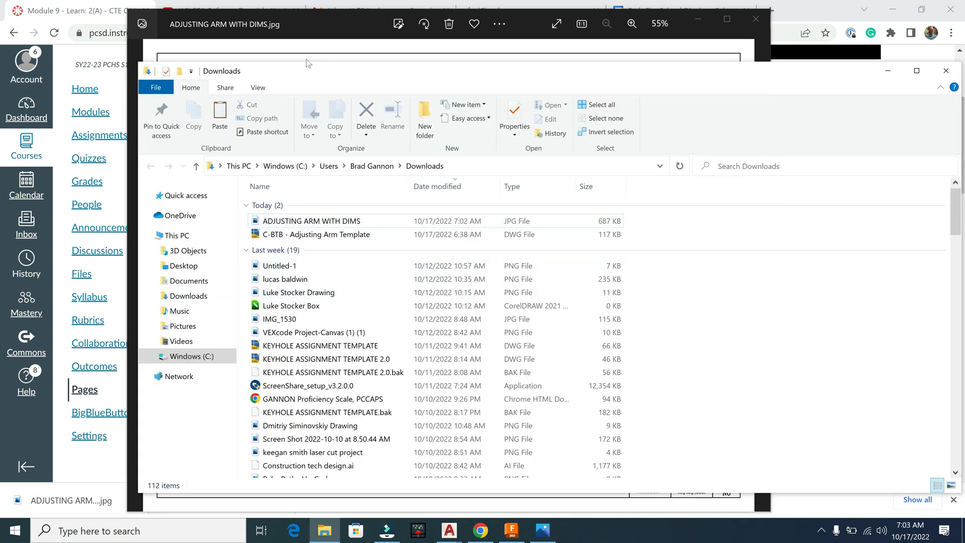
{"action": "left_click", "coordinate": [697, 21]}
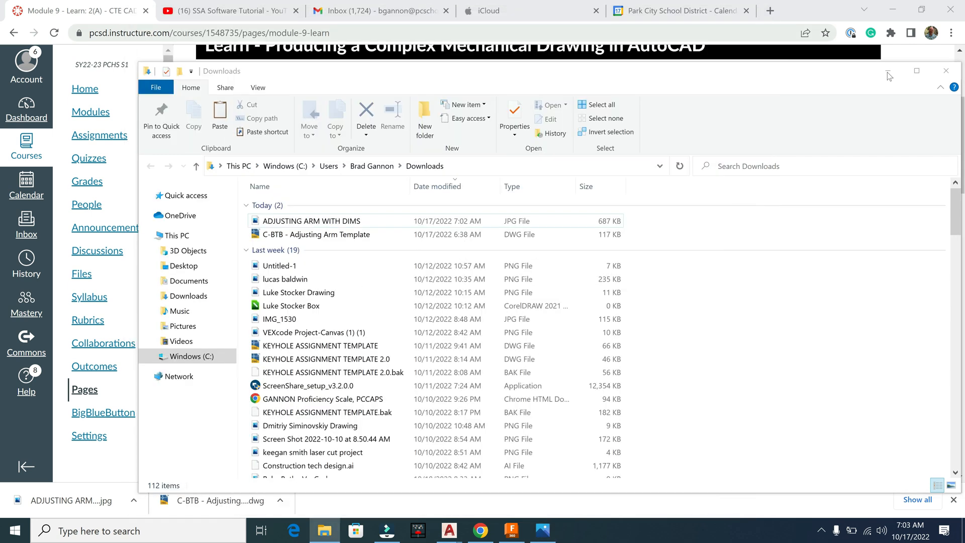
{"action": "left_click", "coordinate": [890, 70]}
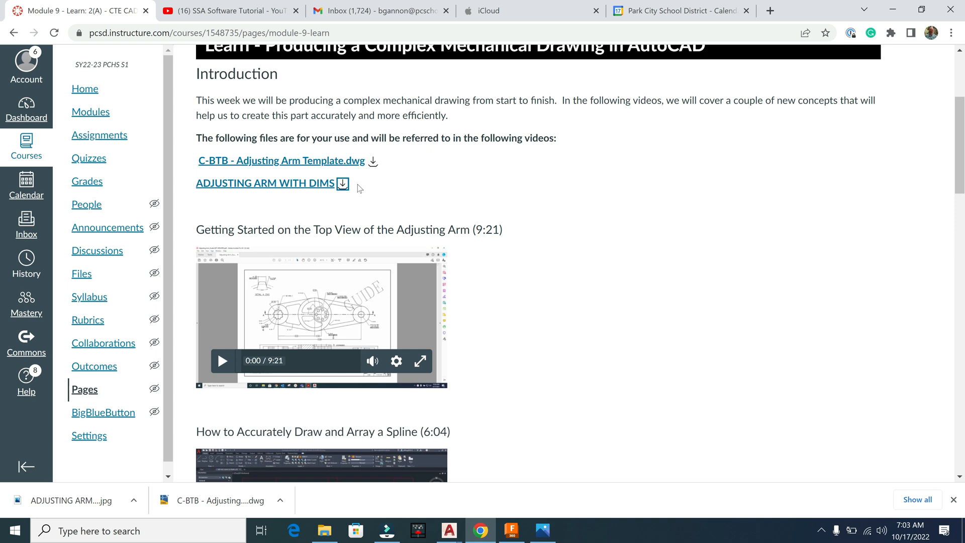
{"action": "left_click", "coordinate": [374, 165]}
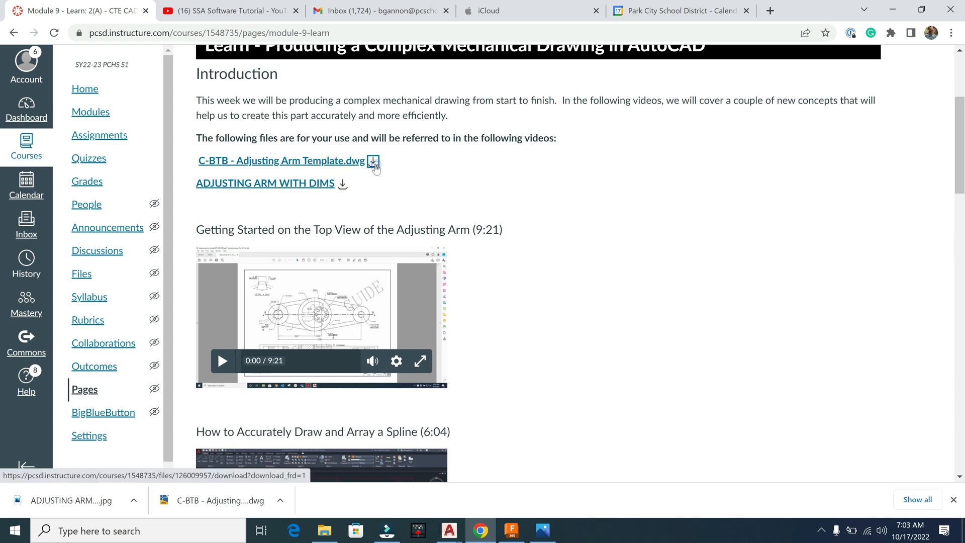
{"action": "left_click", "coordinate": [74, 500]}
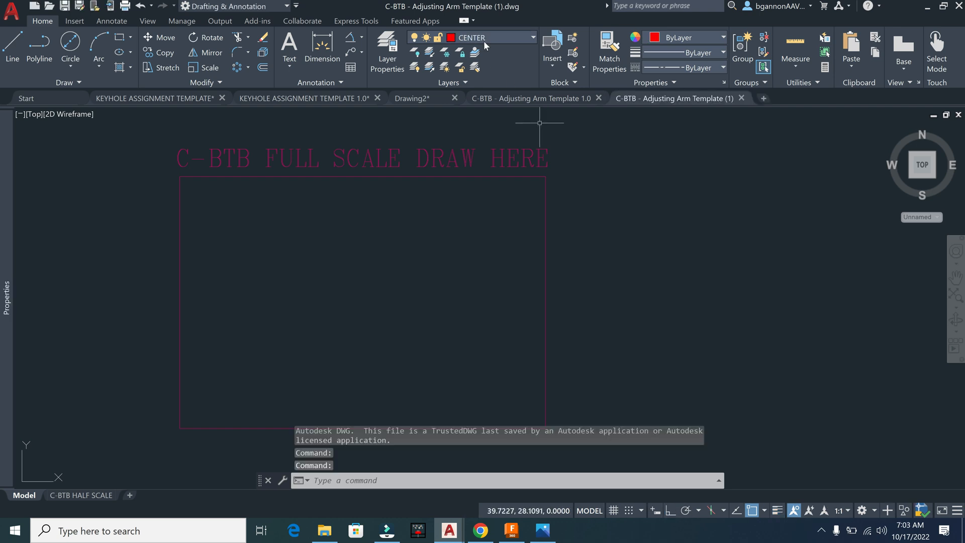
Step: Draw a vertical centerline from the midpoint of the frame's top edge straight down to its bottom edge
{"action": "middle_click_drag", "start_coordinate": [343, 240], "coordinate": [400, 224]}
{"action": "type", "text": "l"}
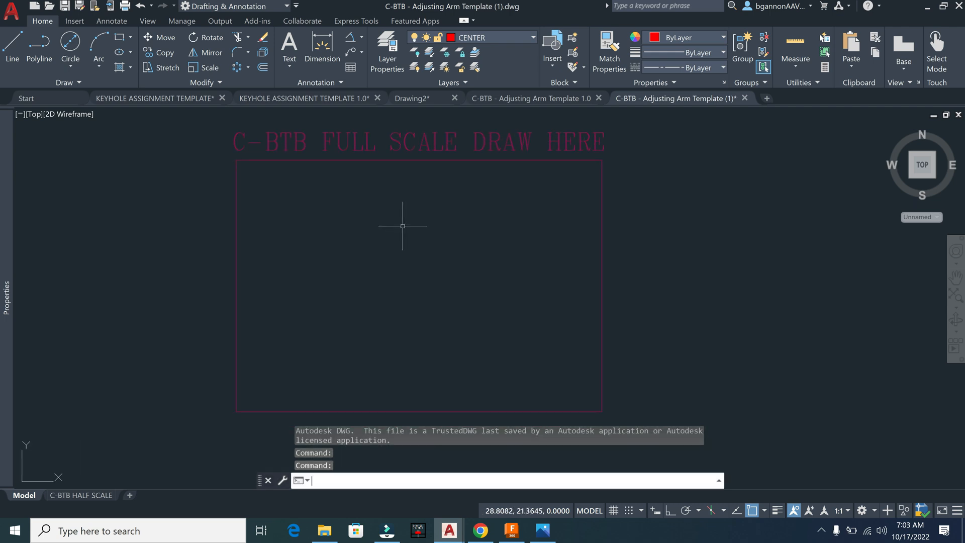
{"action": "key", "text": "Return"}
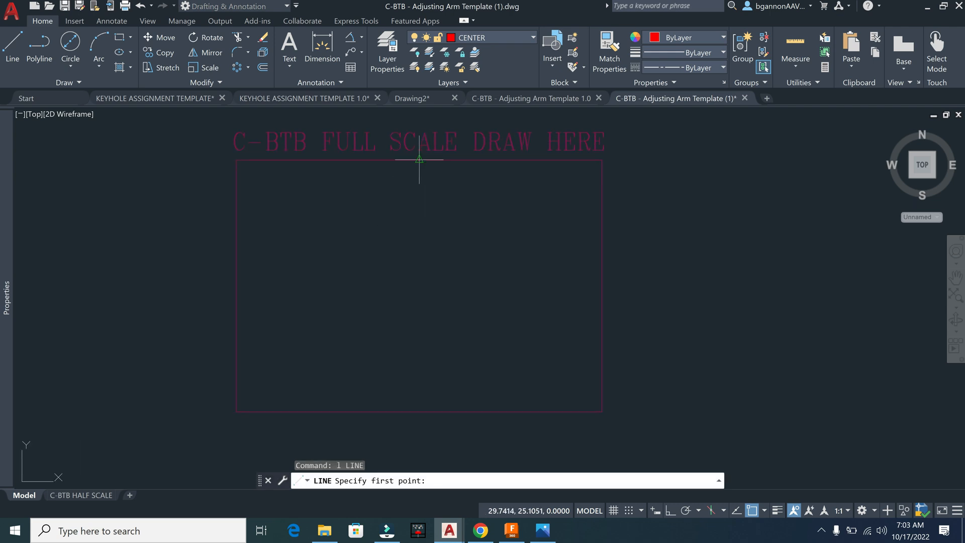
{"action": "left_click", "coordinate": [420, 162]}
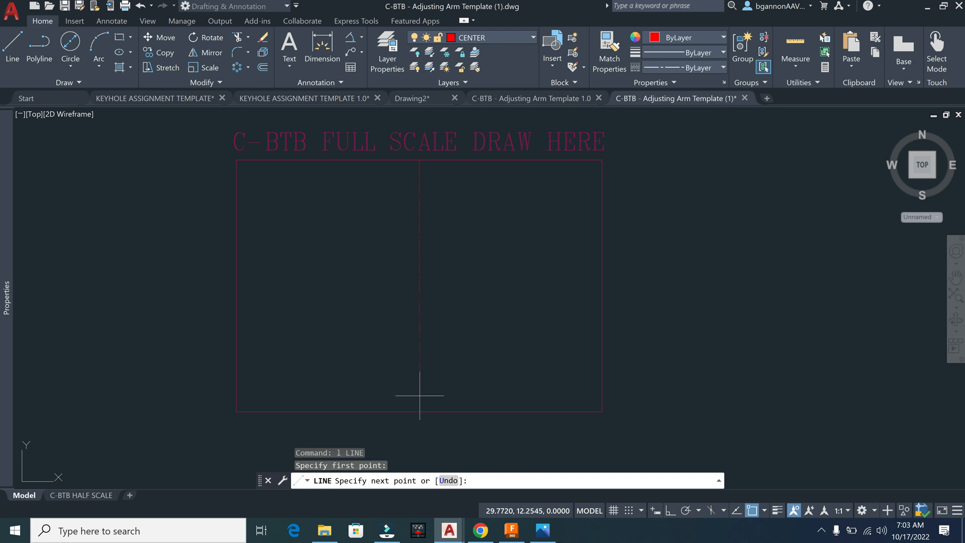
{"action": "left_click", "coordinate": [419, 412]}
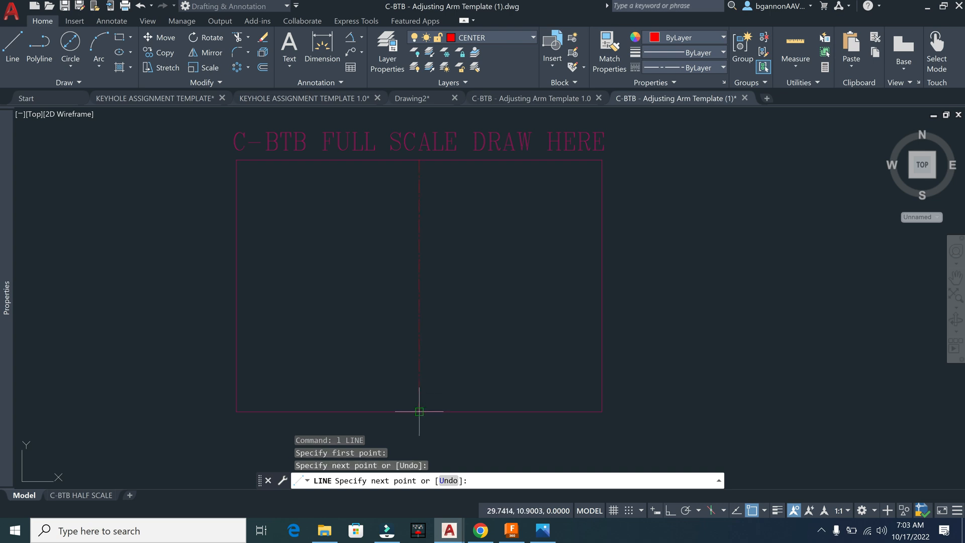
{"action": "key", "text": "Return"}
Step: Turn on Ortho mode for the Line command
{"action": "type", "text": "l"}
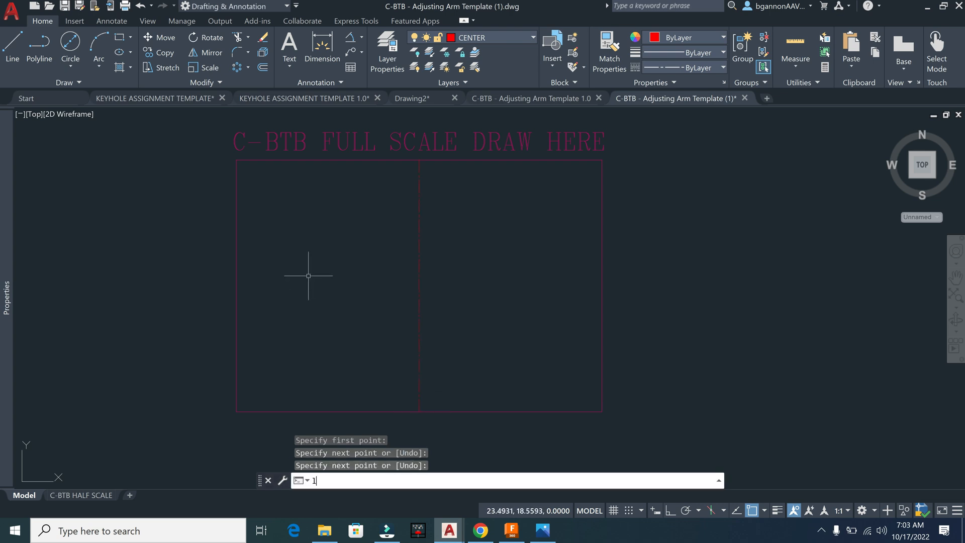
{"action": "key", "text": "Return"}
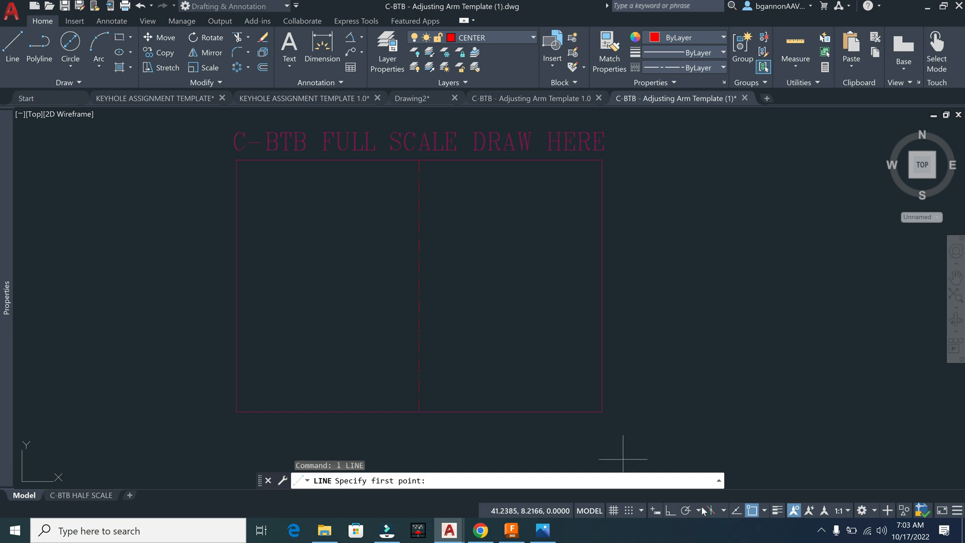
{"action": "left_click", "coordinate": [672, 509]}
{"action": "type", "text": "l"}
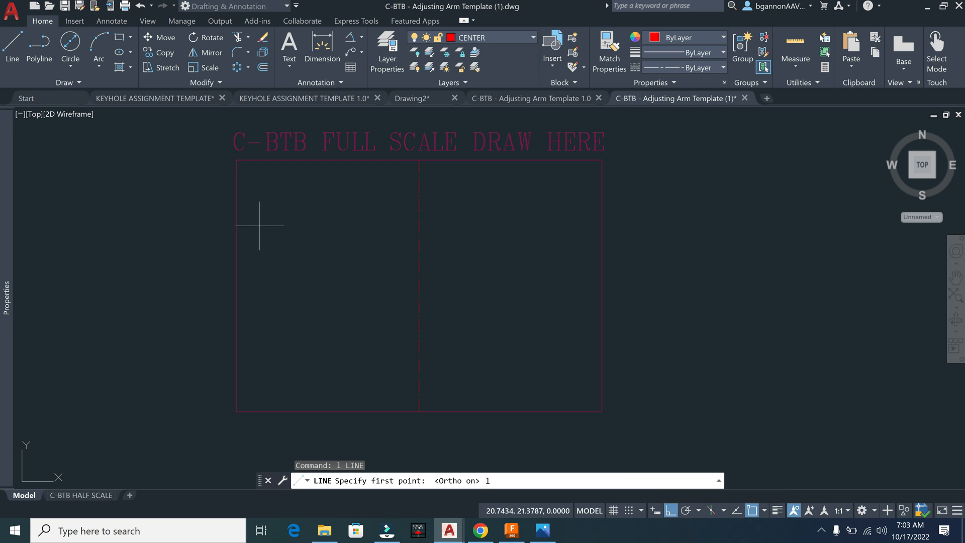
{"action": "key", "text": "Return"}
{"action": "left_click", "coordinate": [264, 220]}
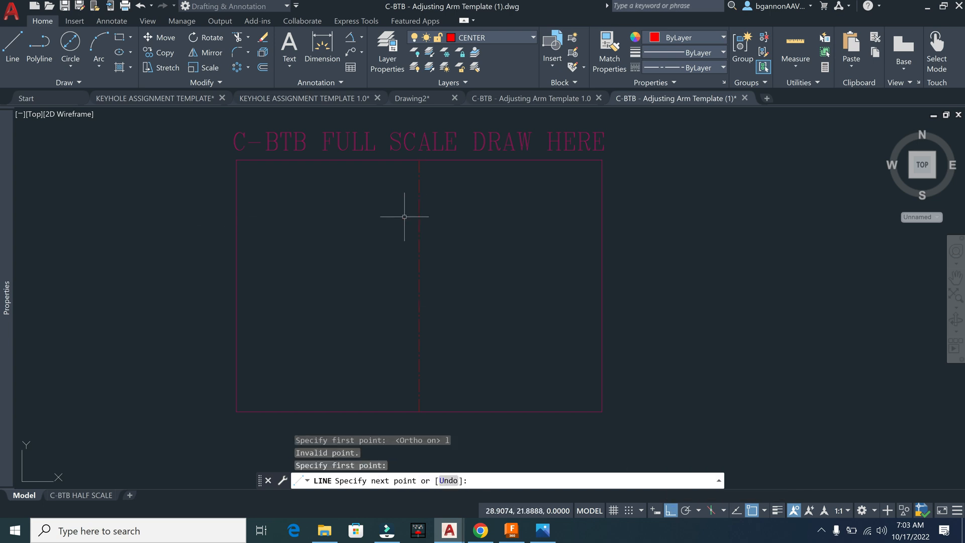
{"action": "key", "text": "Escape"}
Step: Draw a horizontal centerline about 17 units long across the upper part of the frame, crossing the vertical centerline
{"action": "type", "text": "l"}
{"action": "key", "text": "Return"}
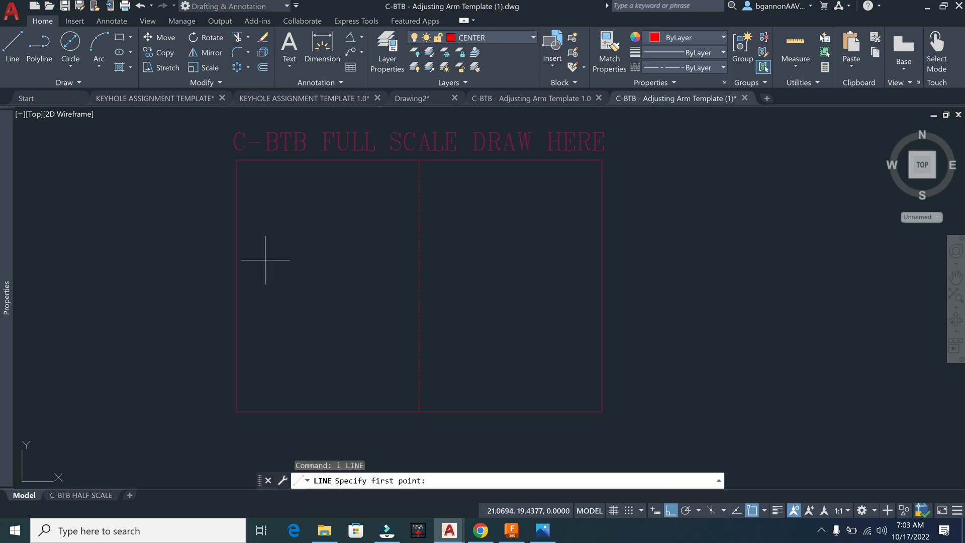
{"action": "left_click", "coordinate": [264, 249]}
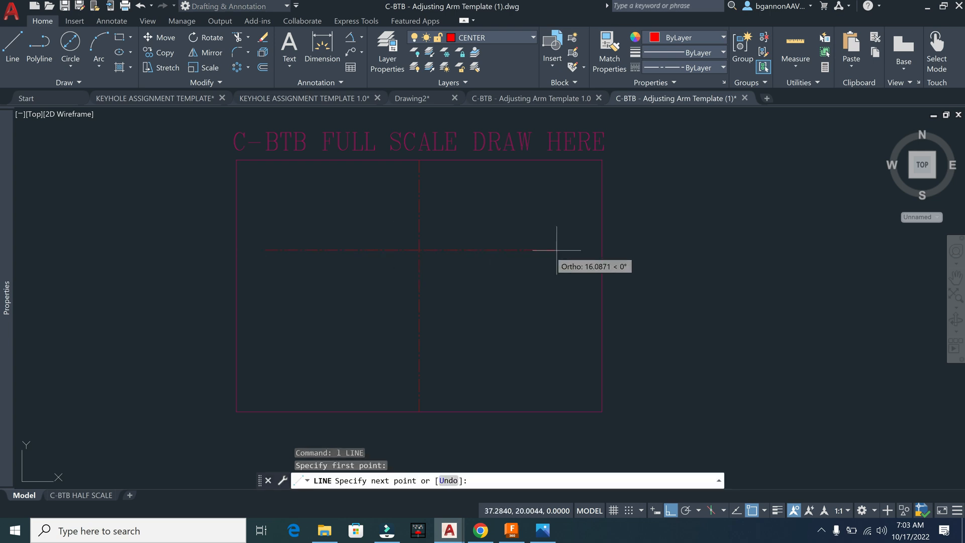
{"action": "left_click", "coordinate": [573, 249]}
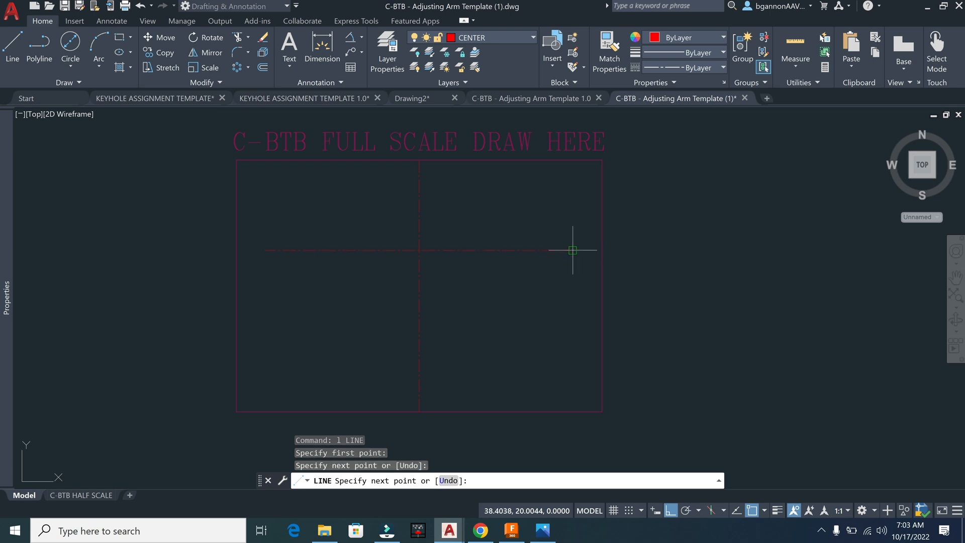
{"action": "key", "text": "Escape"}
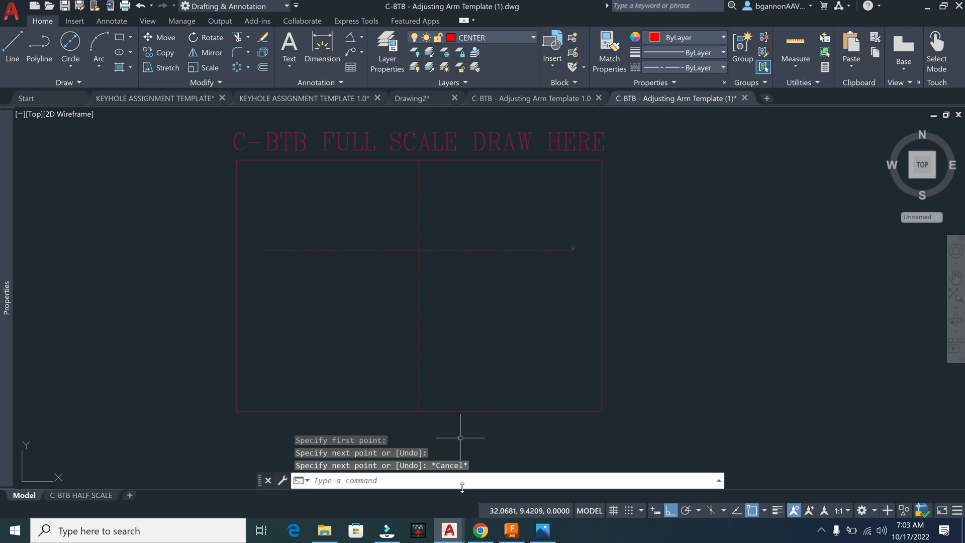
Step: Consult the adjusting arm reference image and offset the vertical centerline 5.5 to the left
{"action": "left_click", "coordinate": [542, 530]}
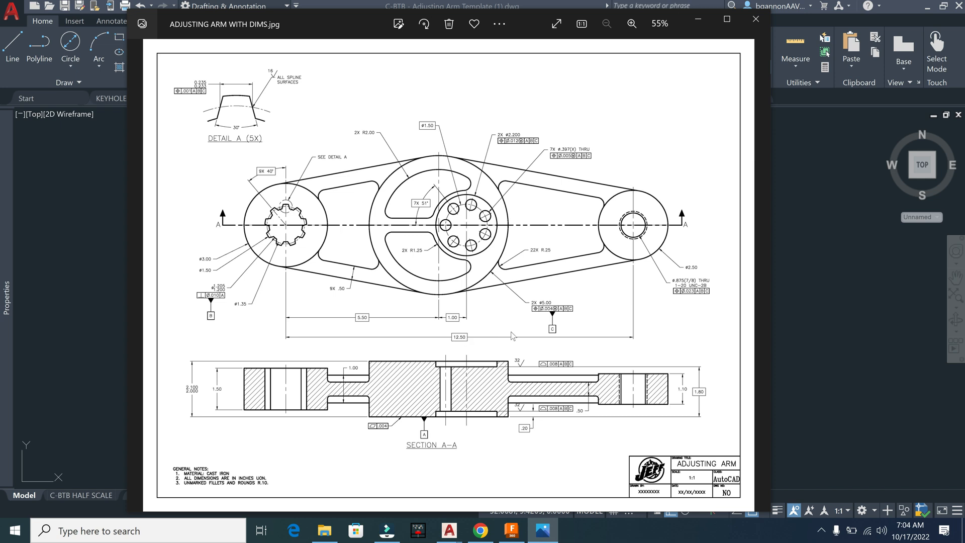
{"action": "left_click", "coordinate": [452, 534]}
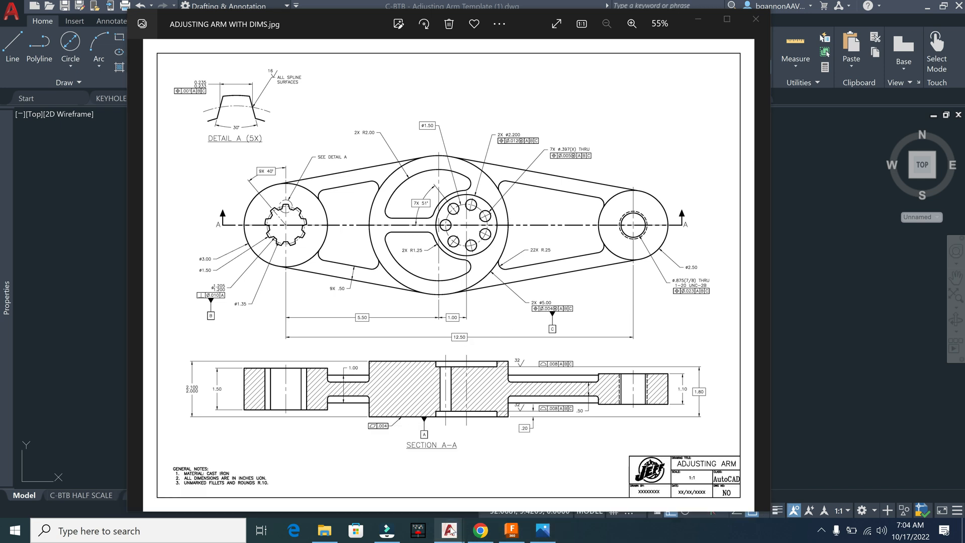
{"action": "left_click", "coordinate": [671, 483]}
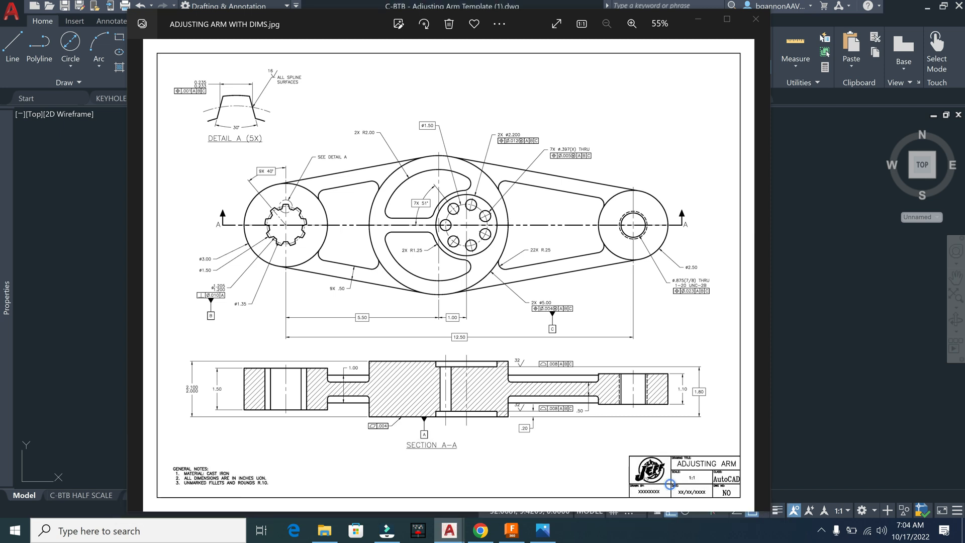
{"action": "type", "text": "o"}
{"action": "key", "text": "Return"}
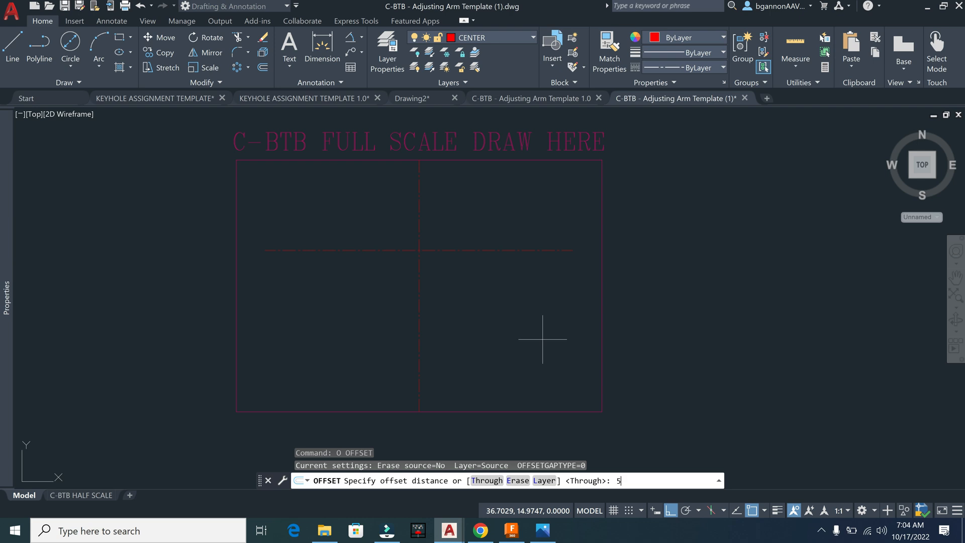
{"action": "type", "text": "5.5"}
{"action": "key", "text": "Return"}
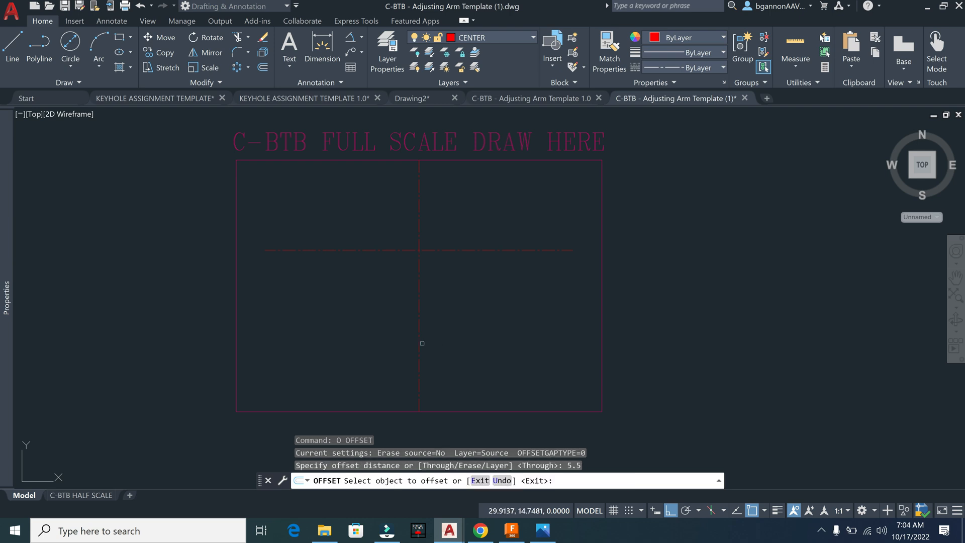
{"action": "left_click", "coordinate": [419, 344]}
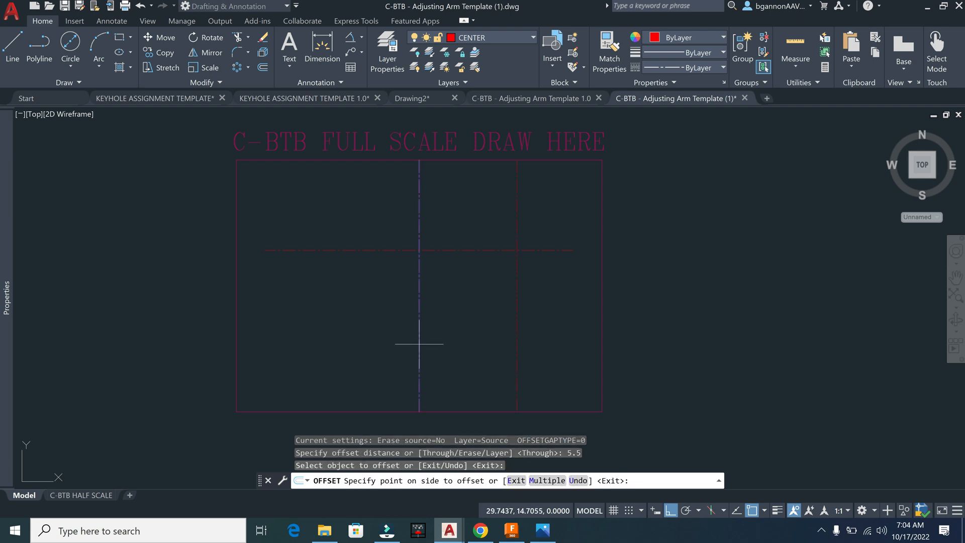
{"action": "left_click", "coordinate": [363, 344]}
{"action": "key", "text": "Escape"}
Step: Offset the left vertical centerline 12.5 to the right
{"action": "type", "text": "o"}
{"action": "key", "text": "Return"}
{"action": "type", "text": "12"}
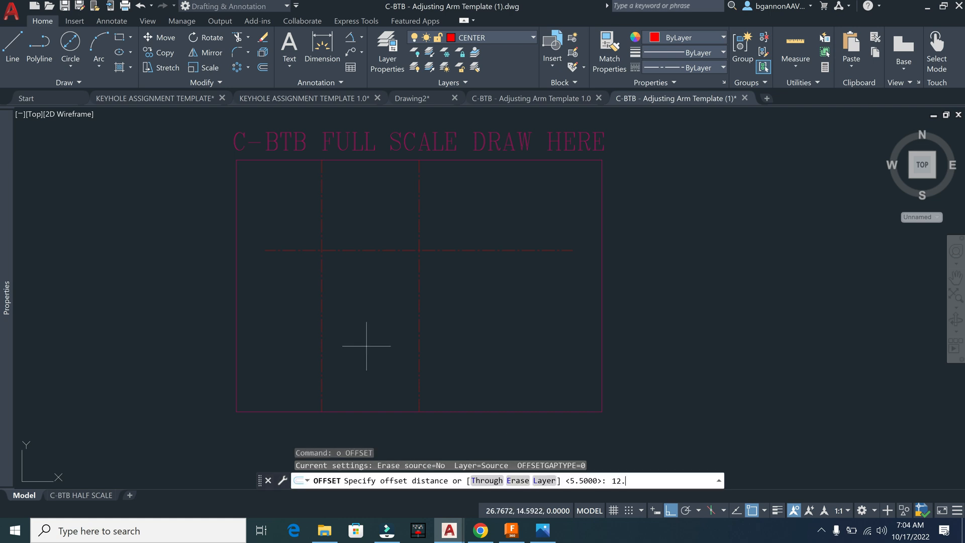
{"action": "type", "text": ".5"}
{"action": "key", "text": "Return"}
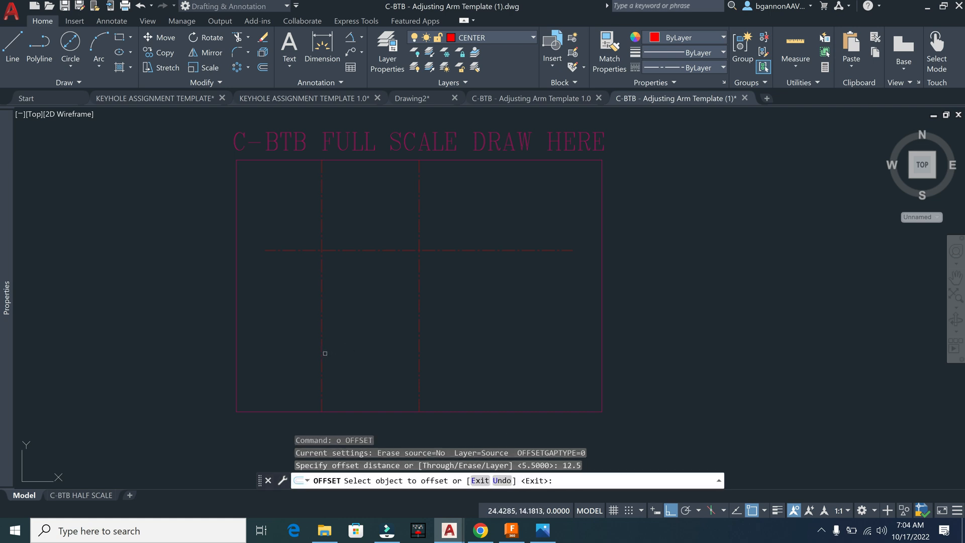
{"action": "left_click", "coordinate": [323, 354]}
{"action": "left_click", "coordinate": [455, 351]}
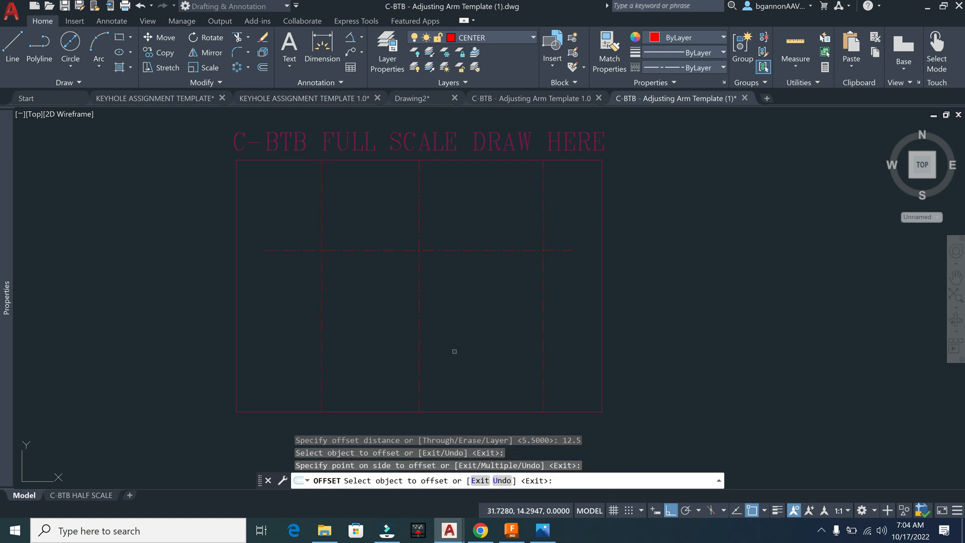
{"action": "key", "text": "Escape"}
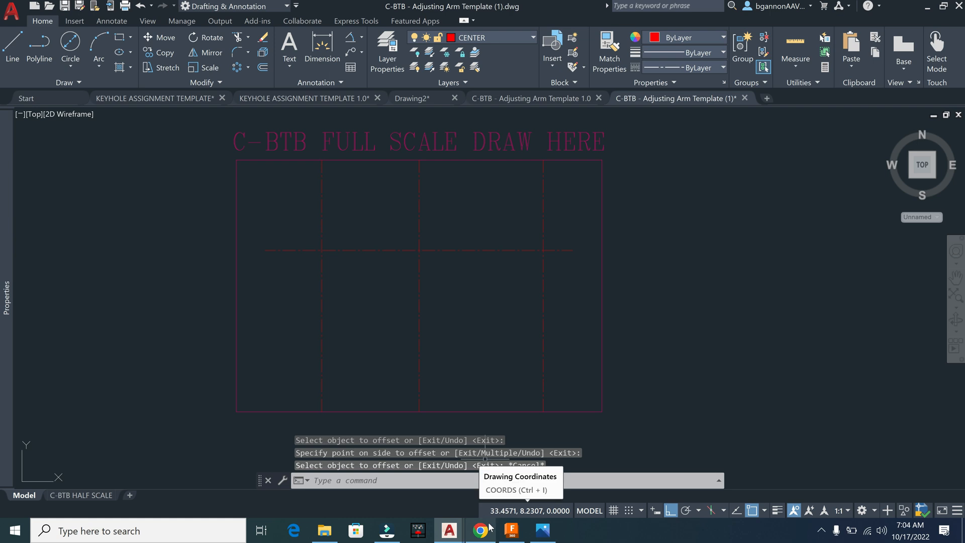
Step: Consult the reference image and draw a circle of diameter 3 where the left vertical and horizontal centerlines cross
{"action": "mouse_move", "coordinate": [487, 529]}
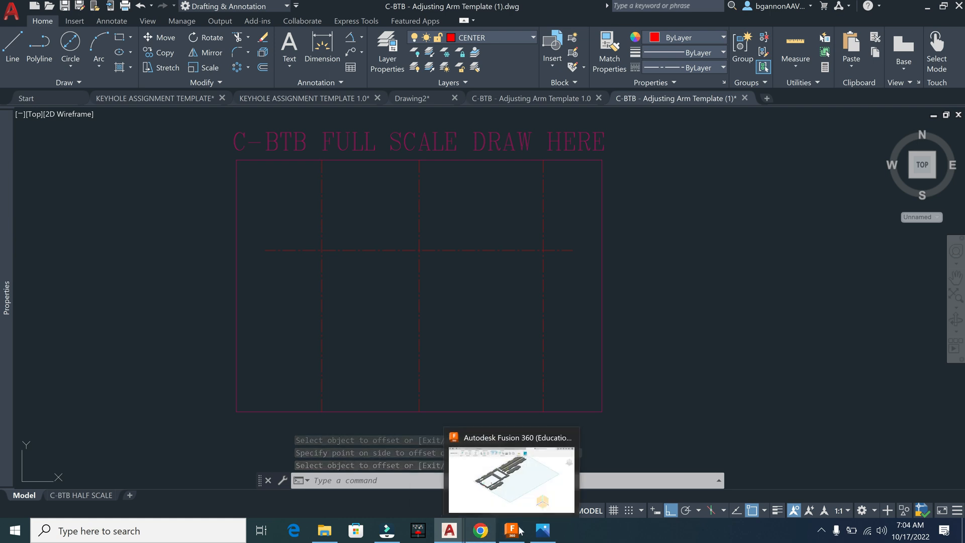
{"action": "left_click", "coordinate": [540, 532]}
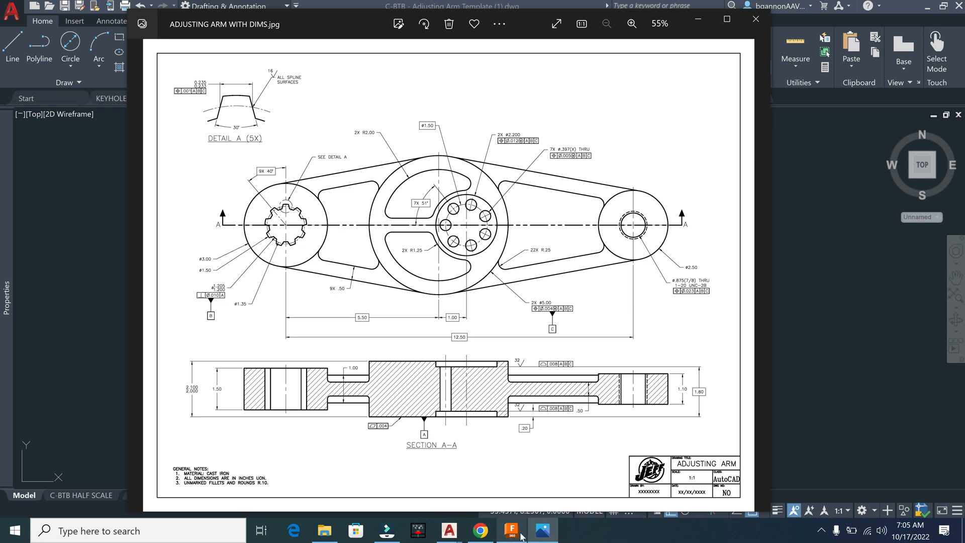
{"action": "left_click", "coordinate": [450, 530]}
{"action": "left_click", "coordinate": [674, 483]}
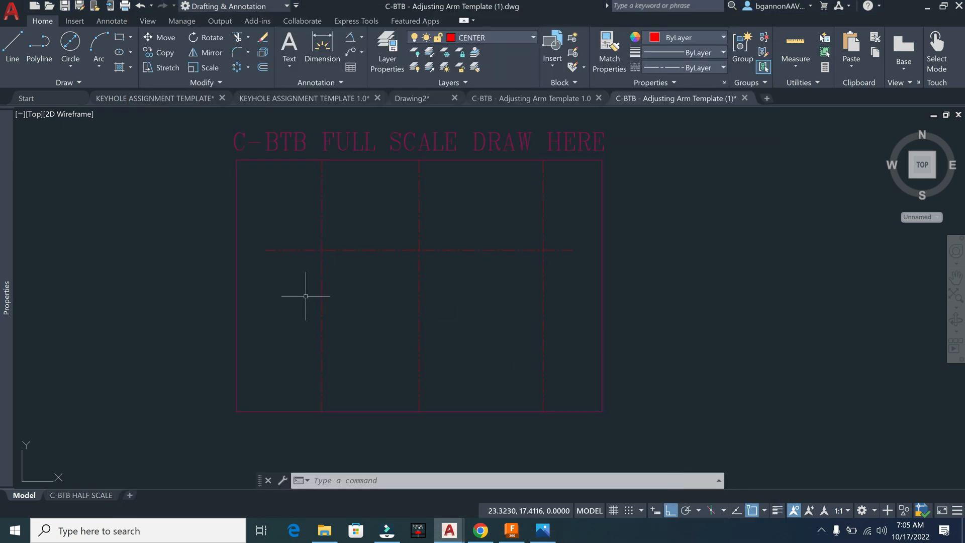
{"action": "type", "text": "c"}
{"action": "key", "text": "Return"}
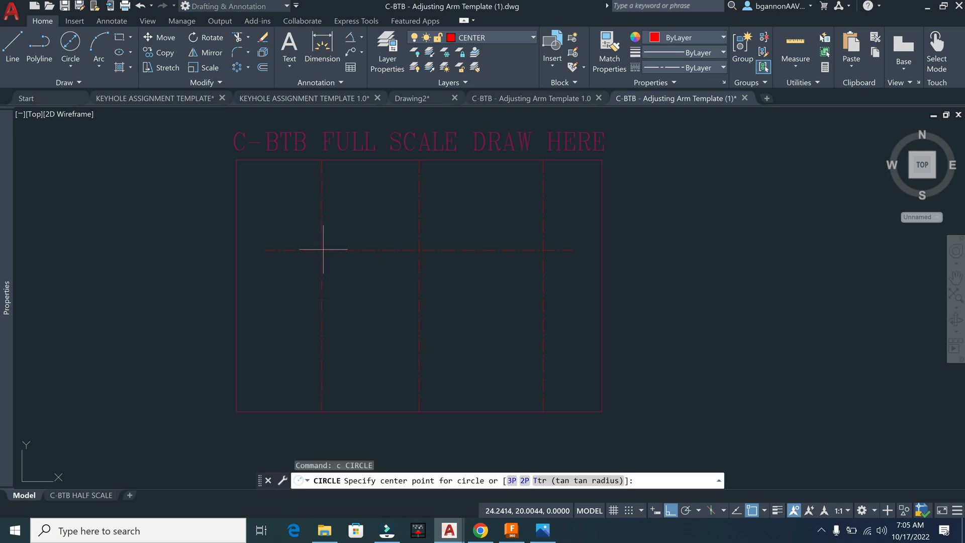
{"action": "left_click", "coordinate": [323, 250]}
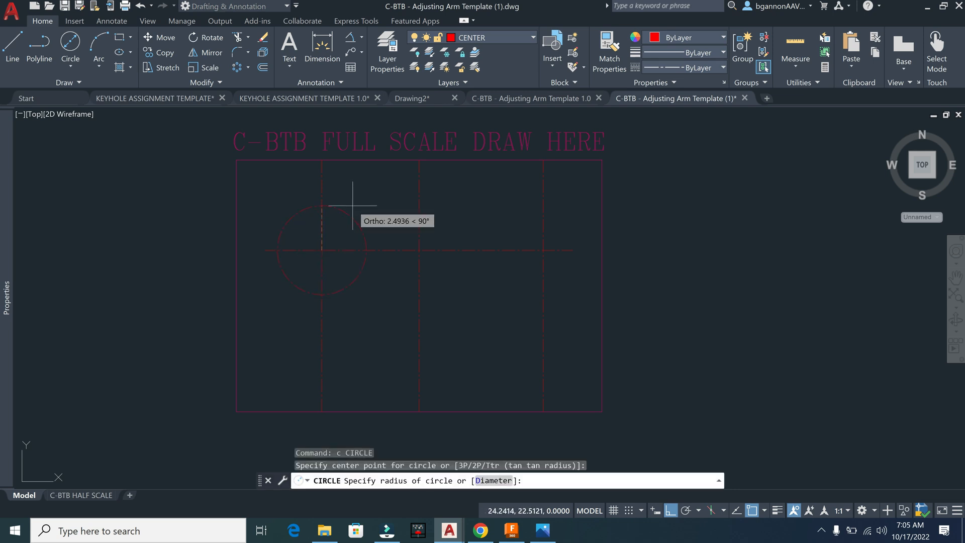
{"action": "key", "text": "Return"}
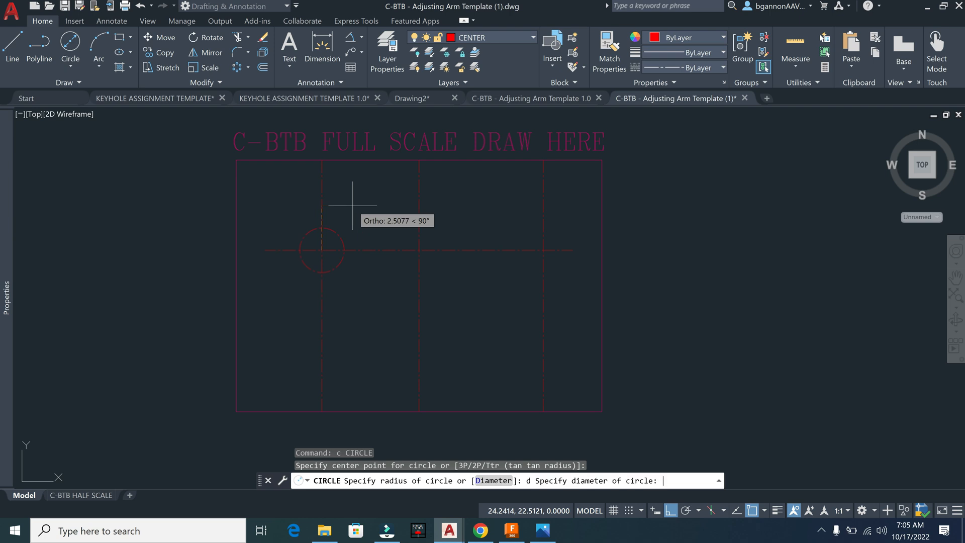
{"action": "type", "text": "3"}
{"action": "key", "text": "Return"}
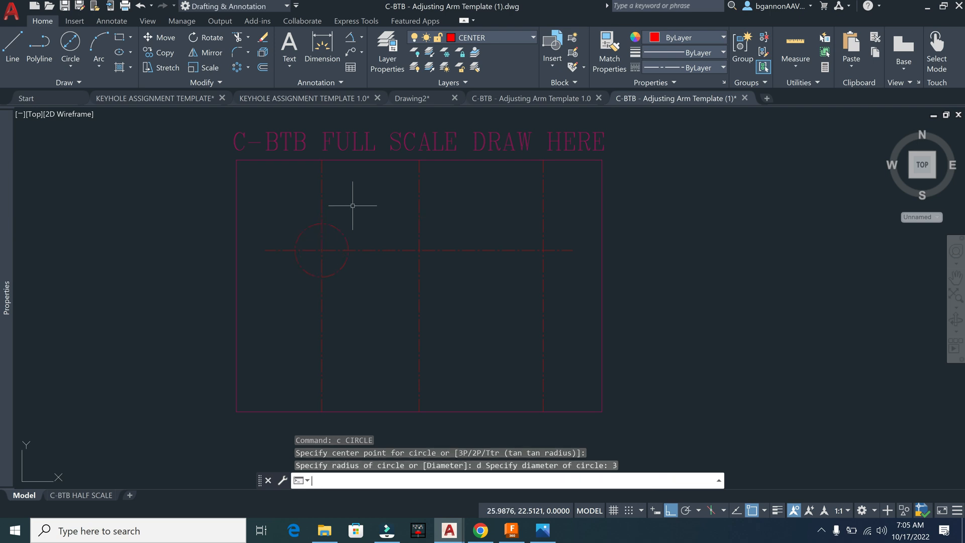
Step: Draw a circle of diameter 5 where the middle vertical centerline crosses the horizontal centerline
{"action": "type", "text": "C"}
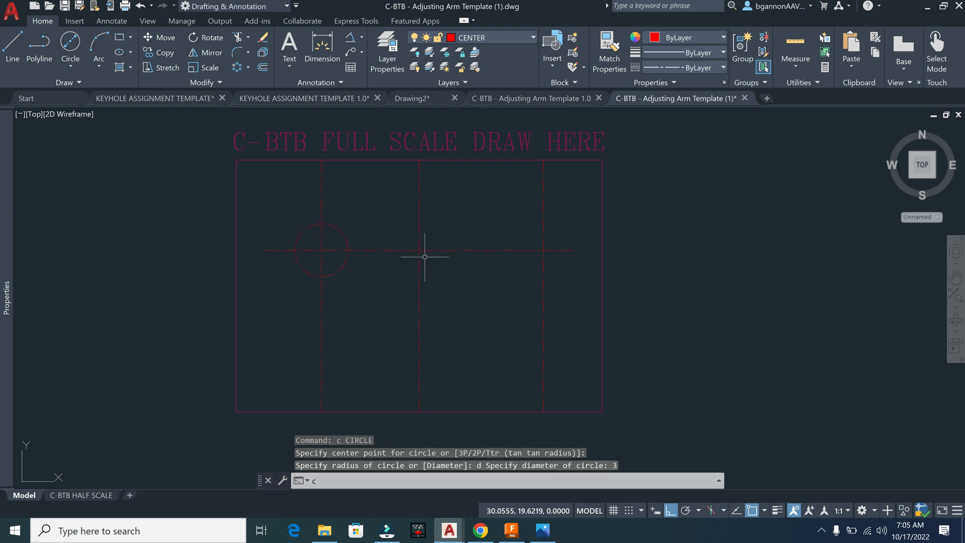
{"action": "key", "text": "Return"}
{"action": "scroll", "coordinate": [420, 250], "scroll_direction": "up", "scroll_amount": 2}
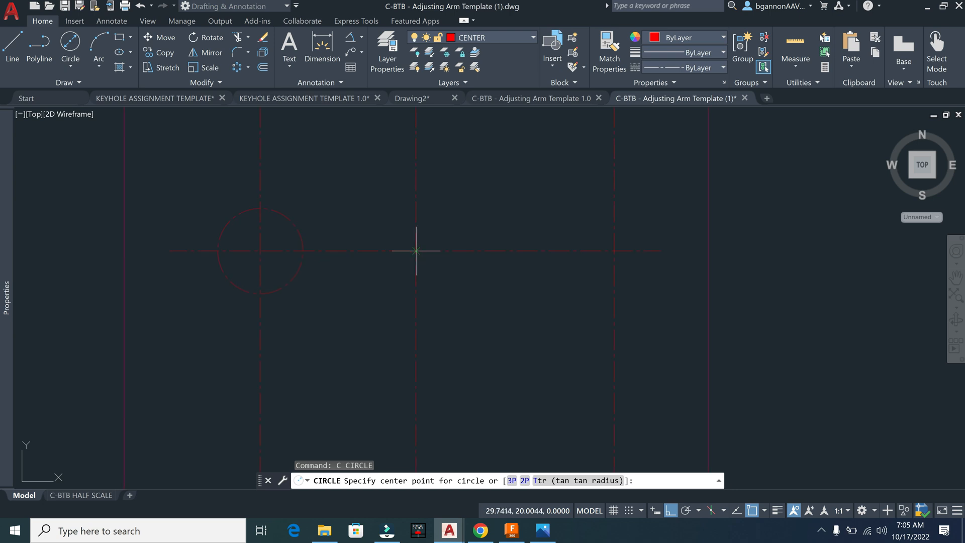
{"action": "left_click", "coordinate": [415, 251]}
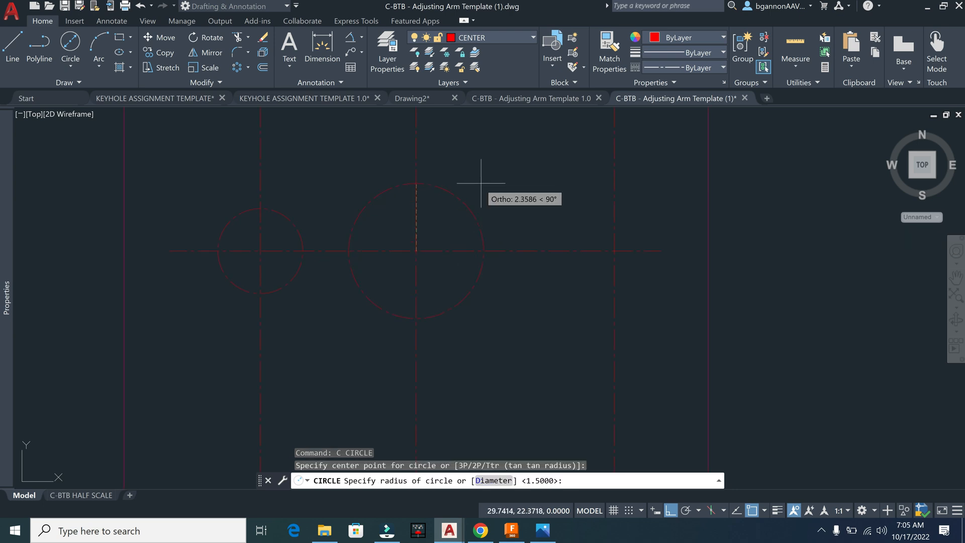
{"action": "type", "text": "d"}
{"action": "key", "text": "Return"}
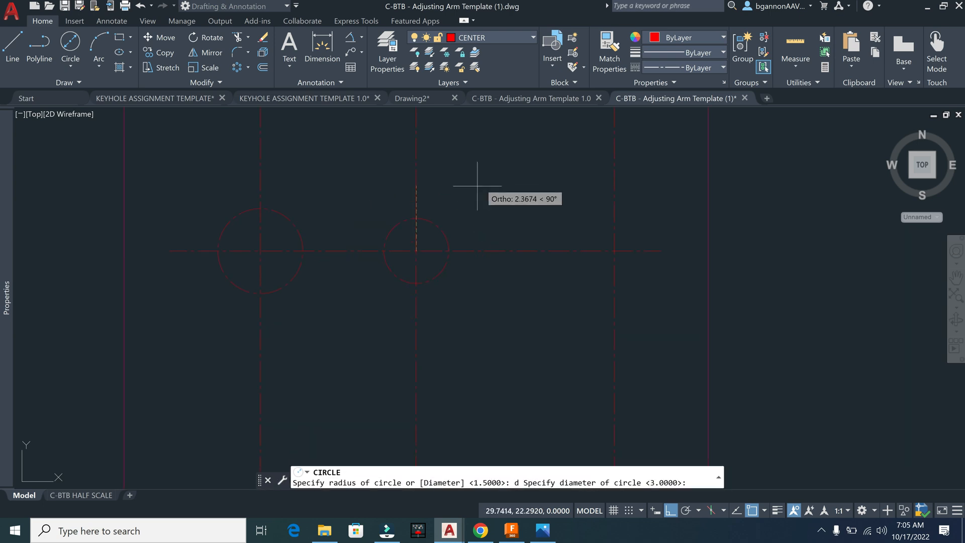
{"action": "type", "text": "5"}
{"action": "key", "text": "Return"}
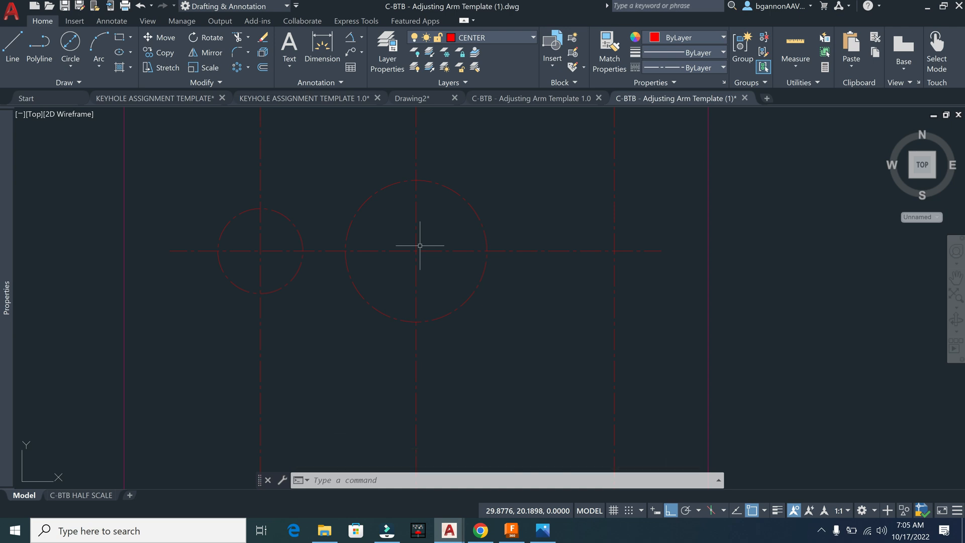
Step: Draw a concentric circle of radius 2 inside the diameter 5 circle on the middle vertical centerline
{"action": "type", "text": "c"}
{"action": "key", "text": "Return"}
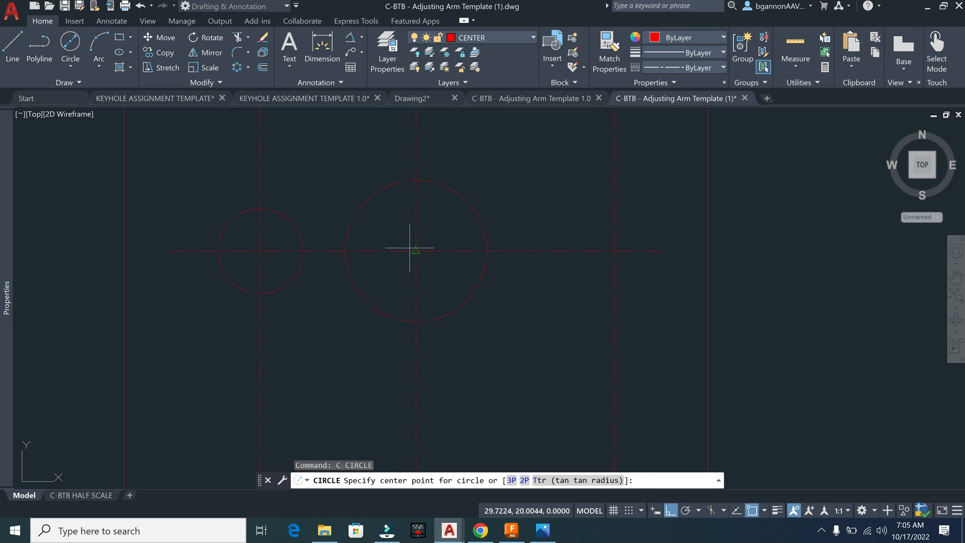
{"action": "left_click", "coordinate": [415, 251]}
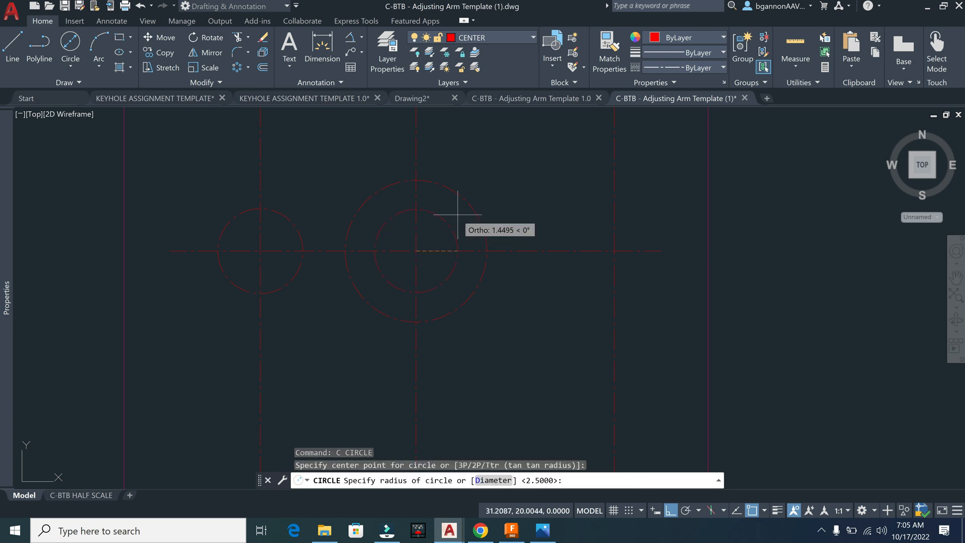
{"action": "type", "text": "r"}
{"action": "key", "text": "Return"}
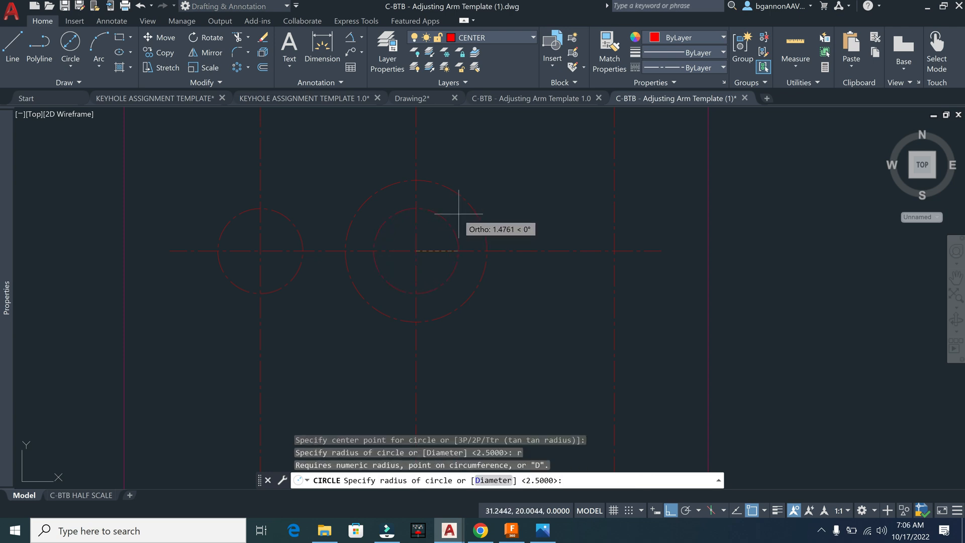
{"action": "key", "text": "Return"}
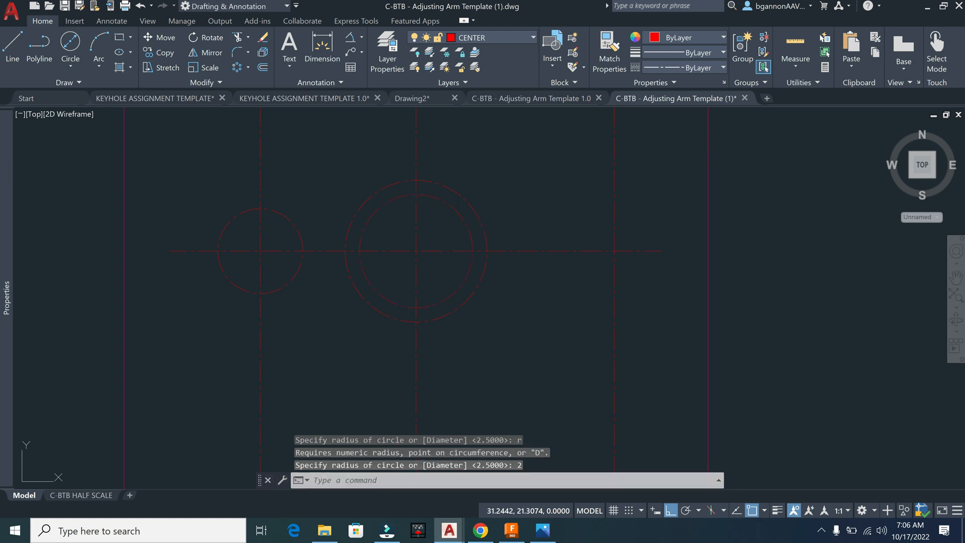
Step: Move the left circle and both concentric middle circles to the OBJECT layer, and turn on lineweight display
{"action": "left_click", "coordinate": [460, 213]}
{"action": "left_click", "coordinate": [469, 203]}
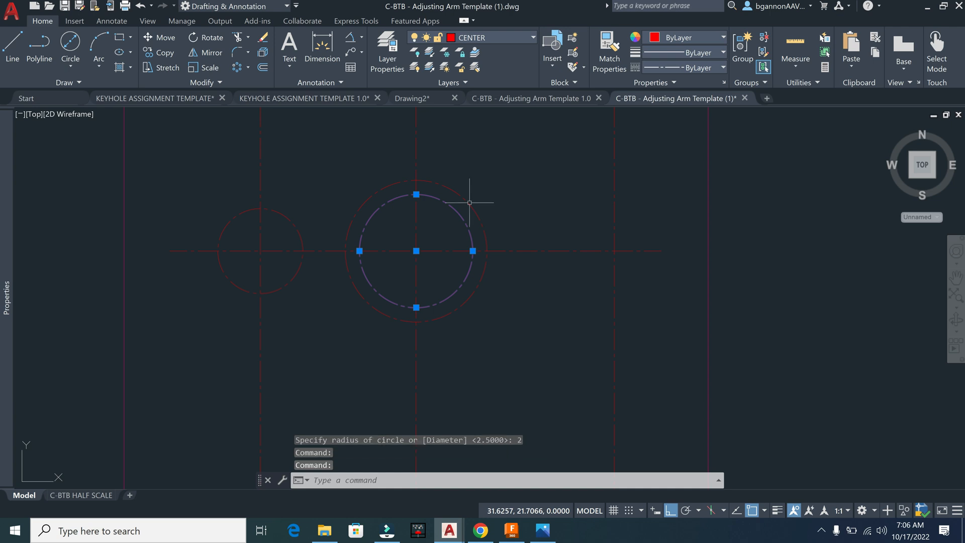
{"action": "left_click", "coordinate": [470, 203]}
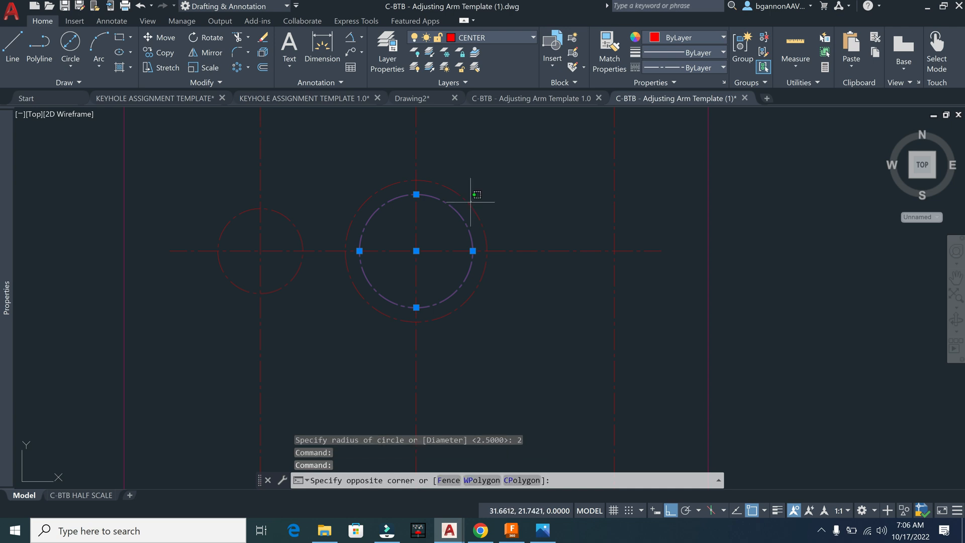
{"action": "left_click", "coordinate": [470, 206]}
{"action": "left_click", "coordinate": [469, 205]}
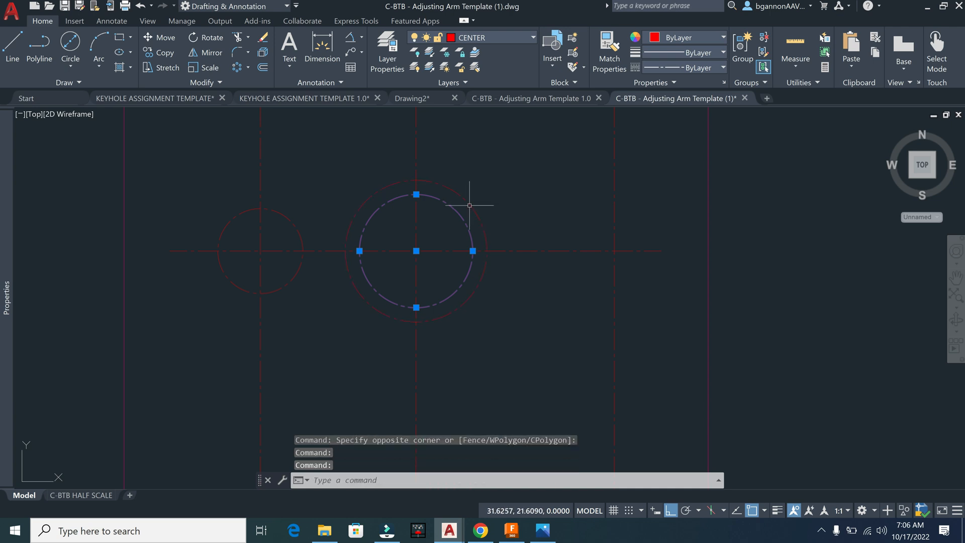
{"action": "left_click", "coordinate": [298, 230]}
{"action": "left_click", "coordinate": [347, 230]}
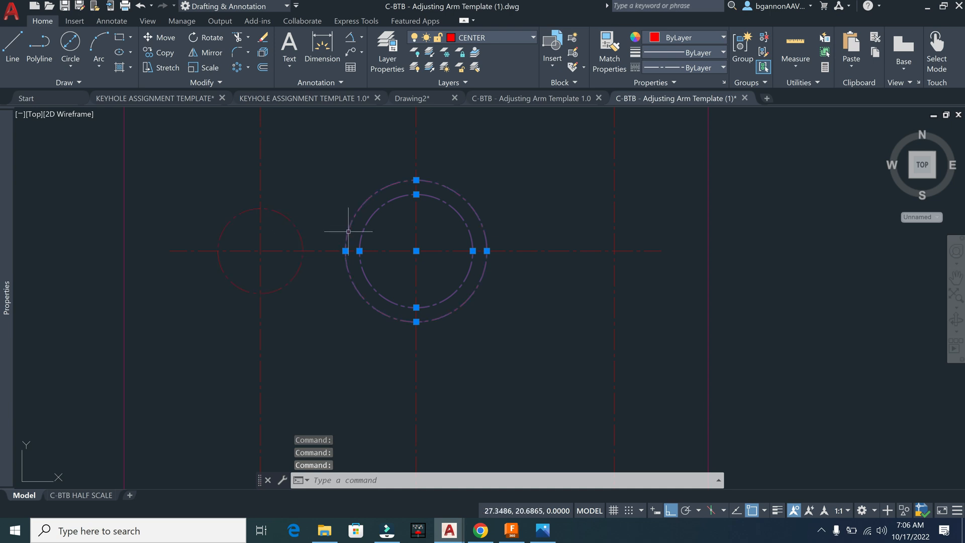
{"action": "left_click", "coordinate": [297, 235]}
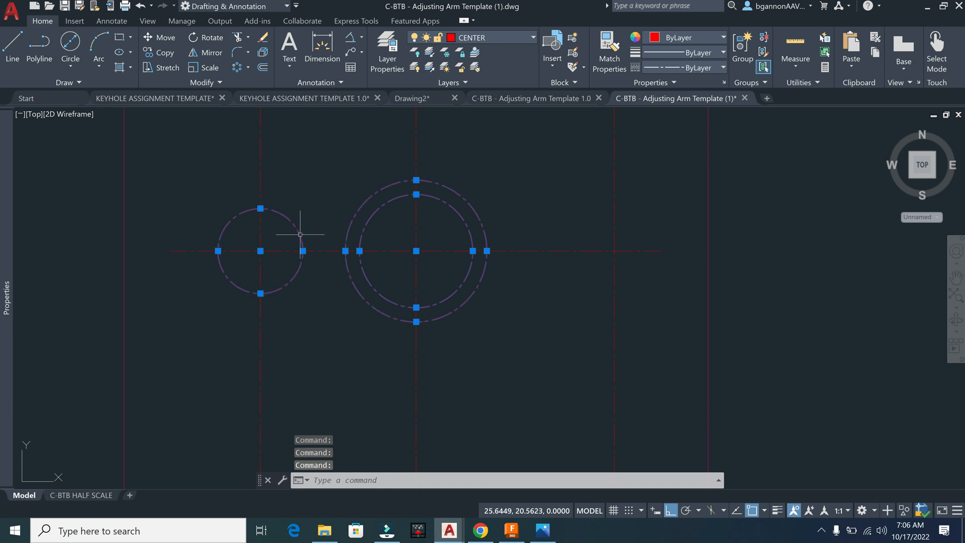
{"action": "left_click", "coordinate": [437, 38]}
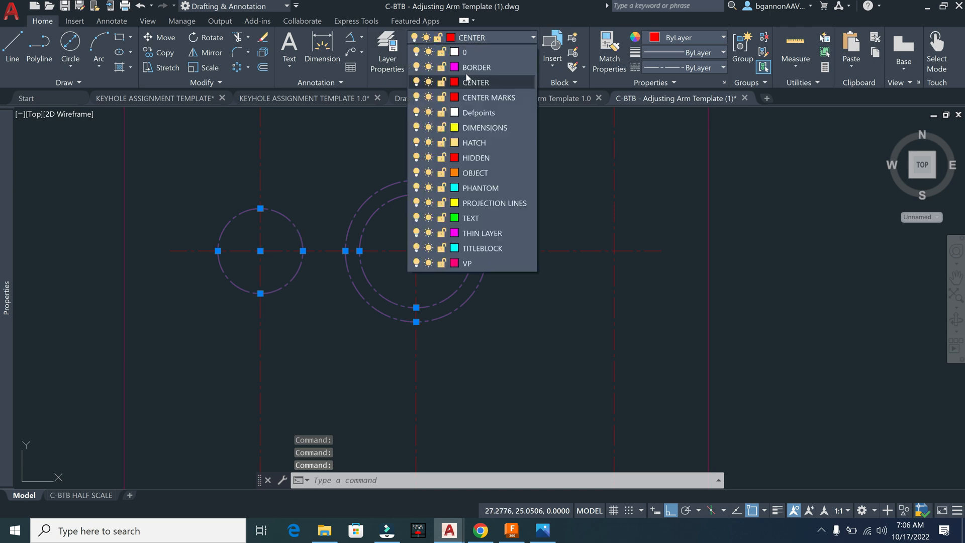
{"action": "left_click", "coordinate": [499, 171]}
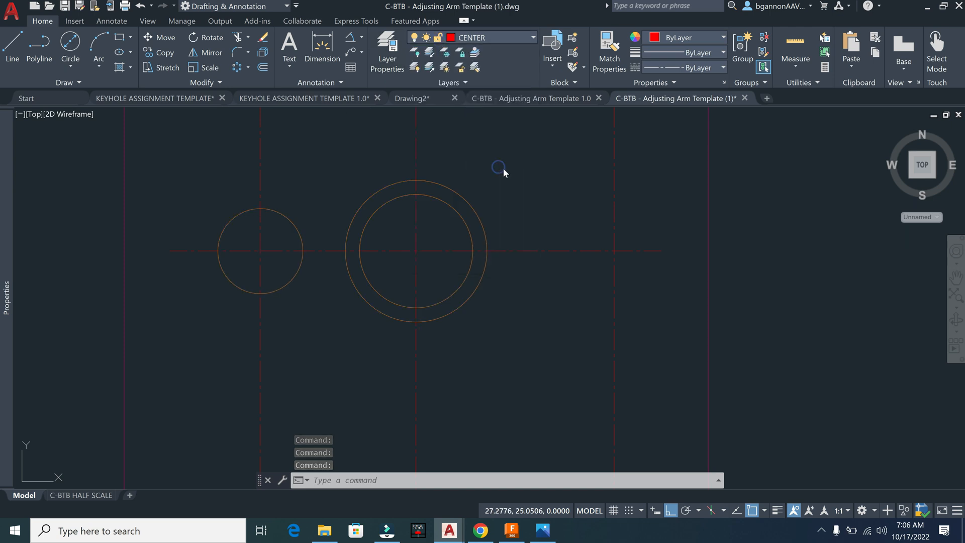
{"action": "key", "text": "Escape"}
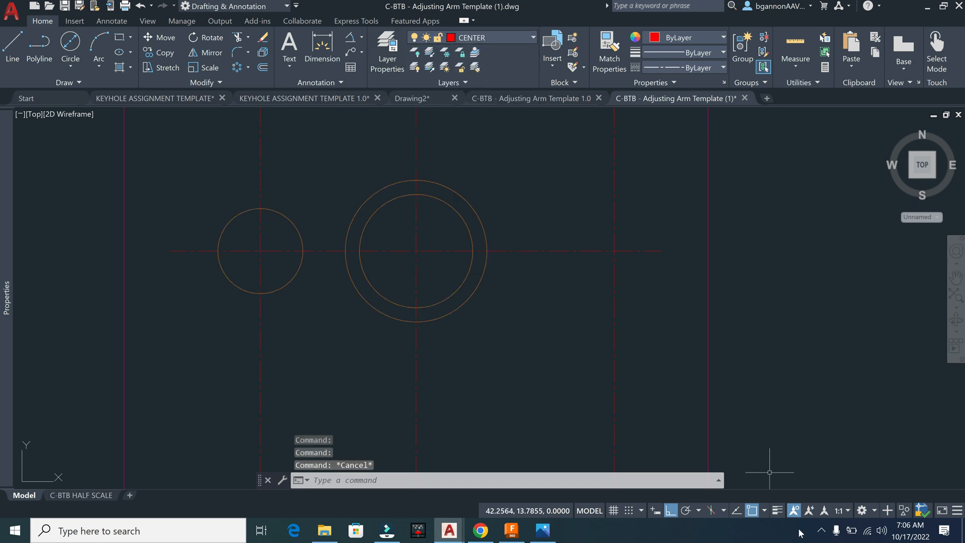
{"action": "left_click", "coordinate": [778, 511]}
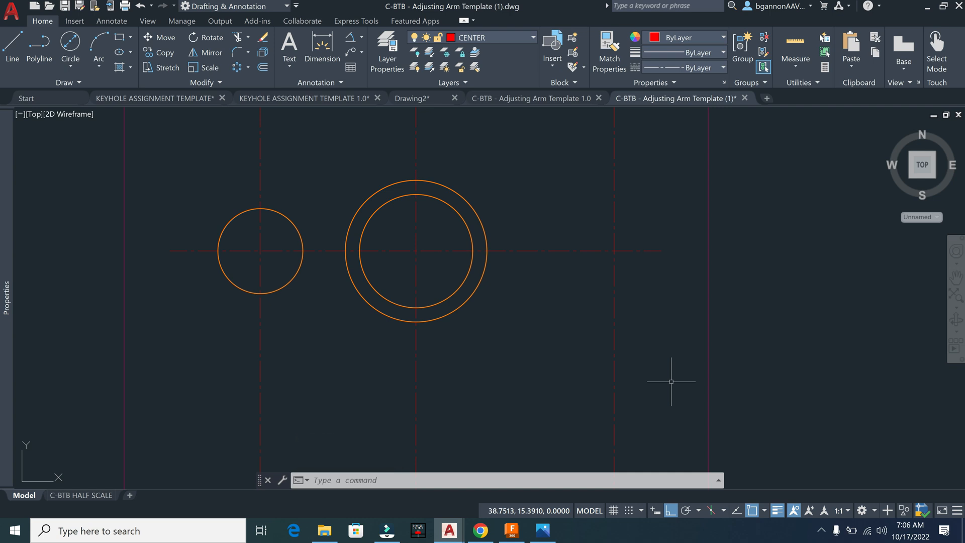
Step: Draw a circle of radius 2.5 where the right vertical centerline crosses the horizontal centerline
{"action": "type", "text": "c"}
{"action": "key", "text": "Return"}
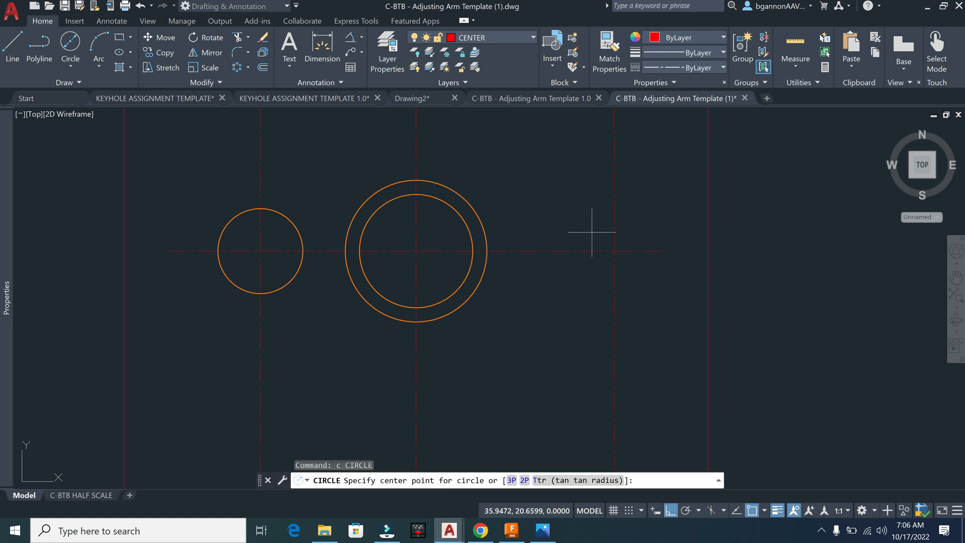
{"action": "left_click", "coordinate": [614, 250]}
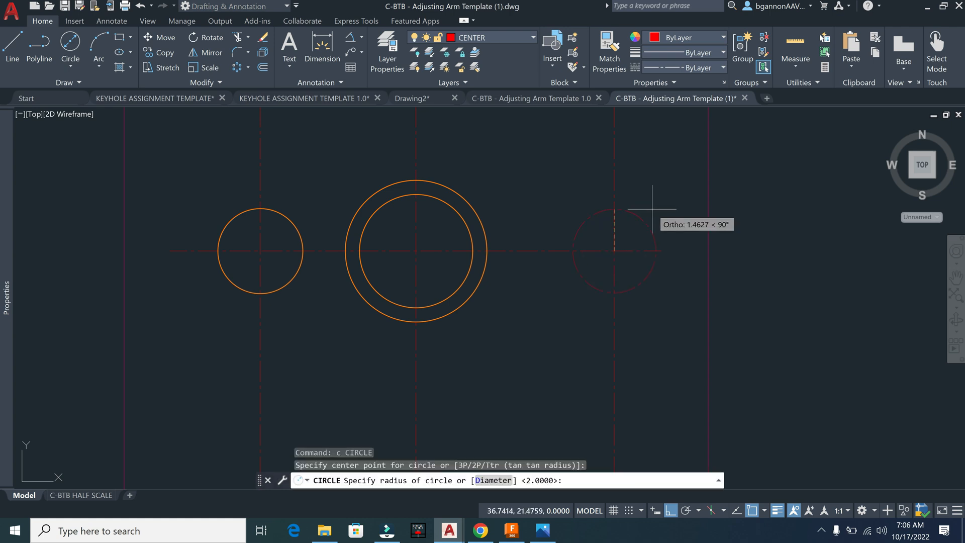
{"action": "type", "text": "2.5"}
{"action": "key", "text": "Return"}
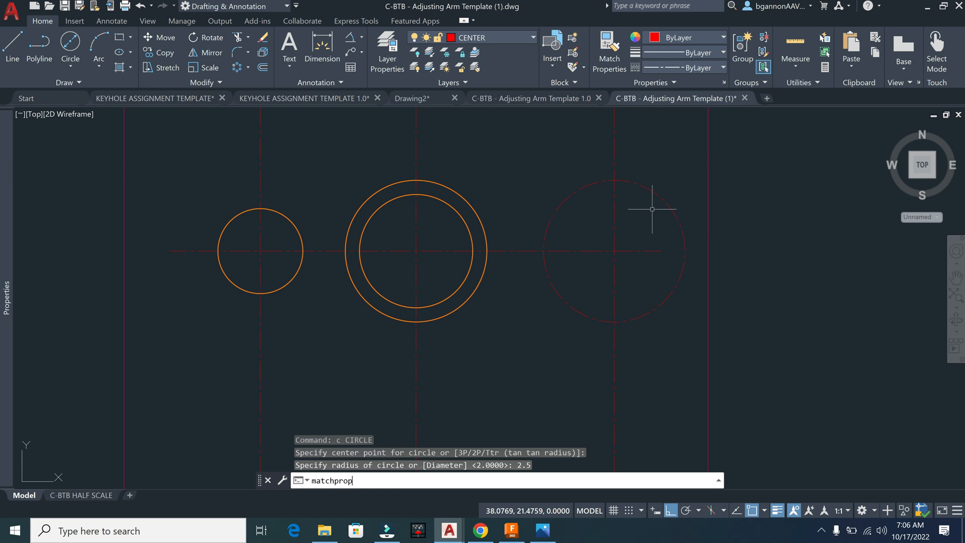
Step: Match the properties of the radius 2.5 right circle to those of the outer middle circle
{"action": "type", "text": "matchprop"}
{"action": "key", "text": "Return"}
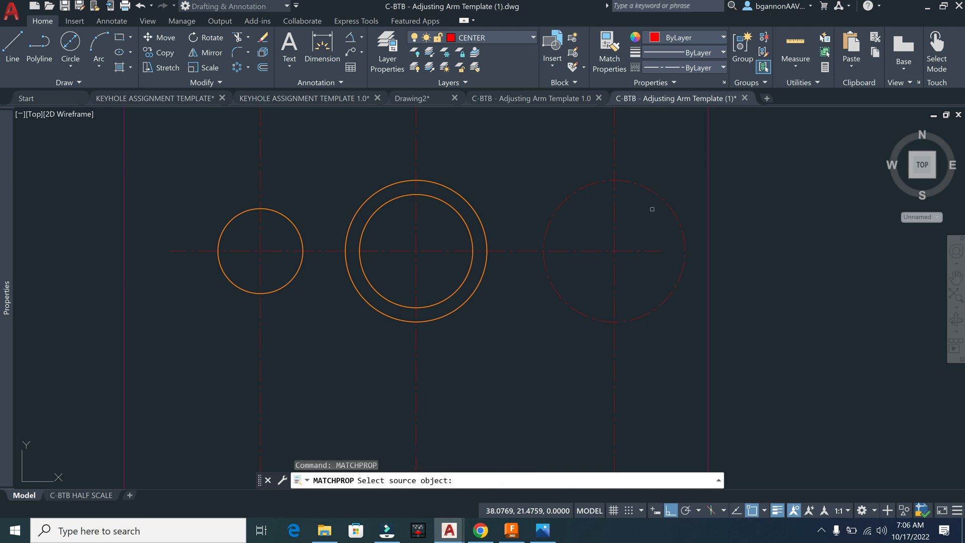
{"action": "left_click", "coordinate": [481, 219]}
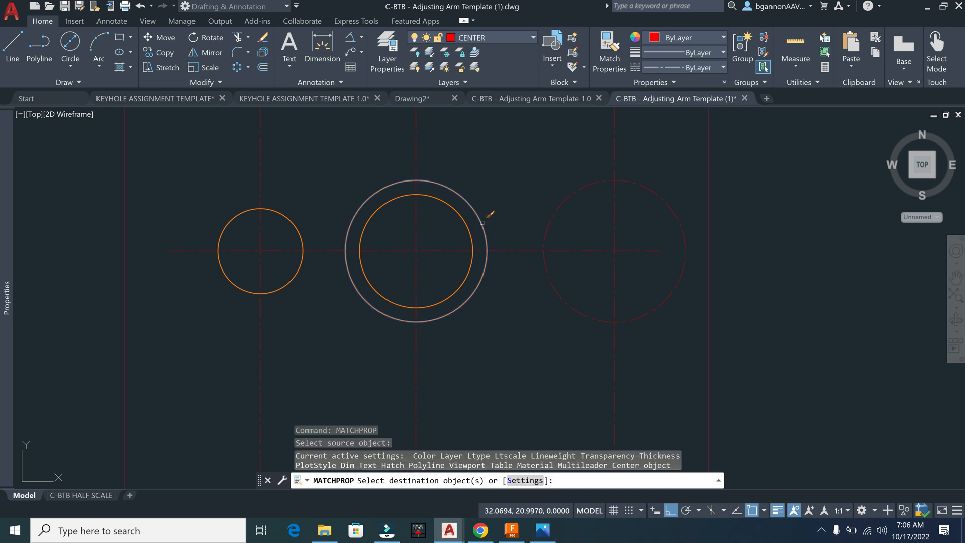
{"action": "left_click", "coordinate": [548, 229]}
{"action": "key", "text": "Escape"}
{"action": "key", "text": "Escape"}
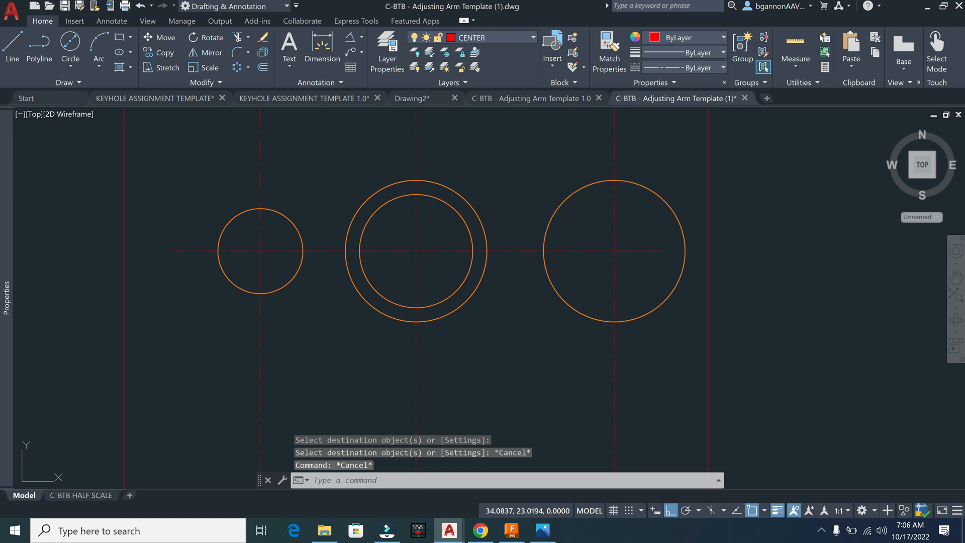
Step: Delete the radius 2.5 circle on the right vertical centerline
{"action": "left_click", "coordinate": [536, 158]}
{"action": "key", "text": "Escape"}
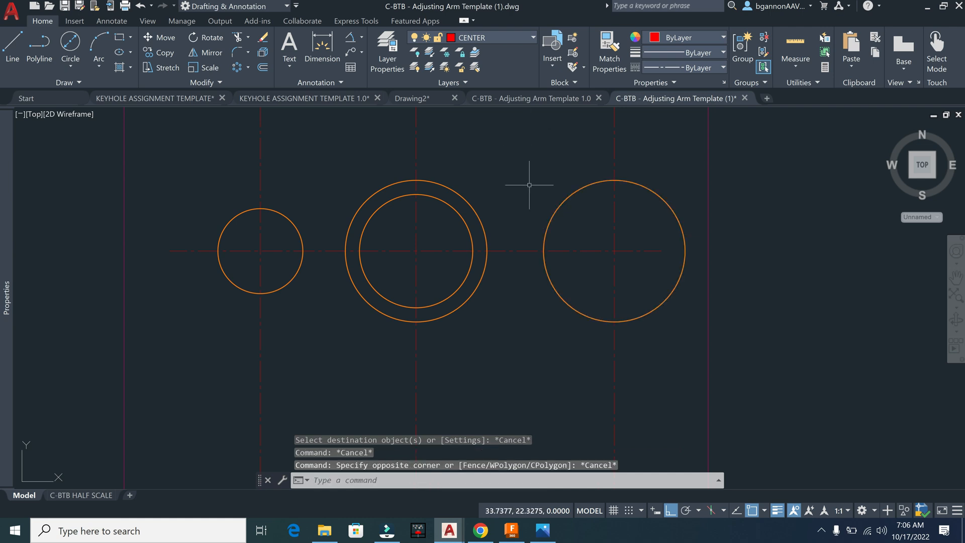
{"action": "left_click", "coordinate": [553, 218]}
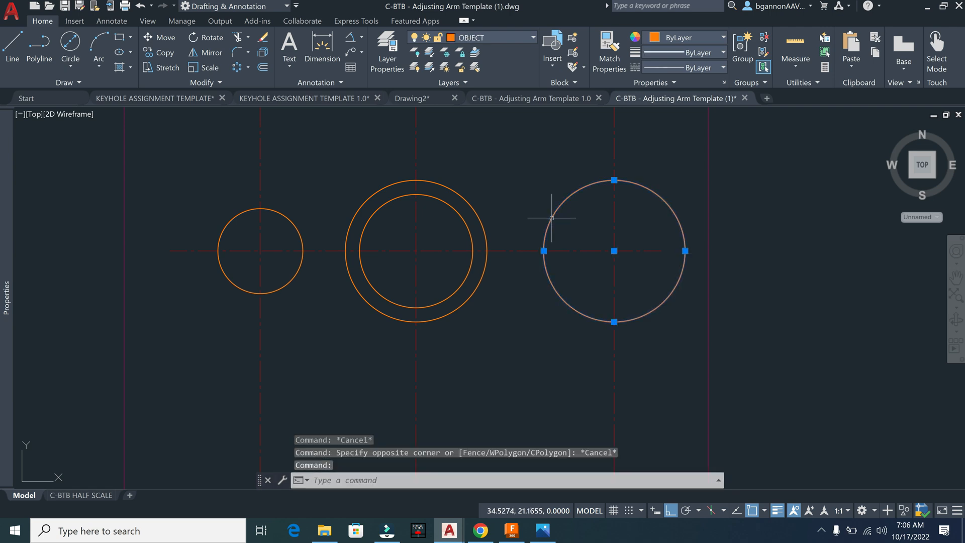
{"action": "key", "text": "Delete"}
Step: Draw a circle of diameter 2.5 centered where the right vertical and horizontal centerlines cross
{"action": "type", "text": "c"}
{"action": "key", "text": "Return"}
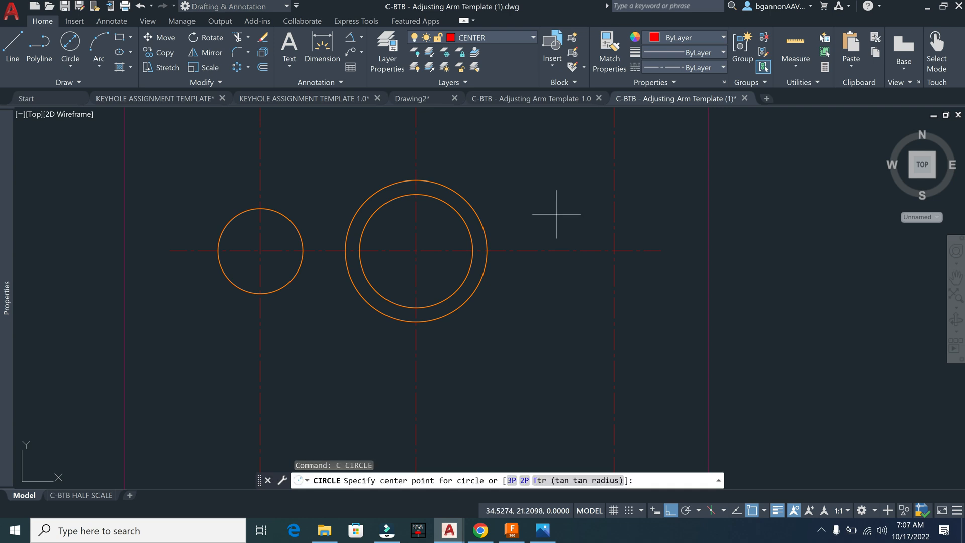
{"action": "left_click", "coordinate": [617, 251]}
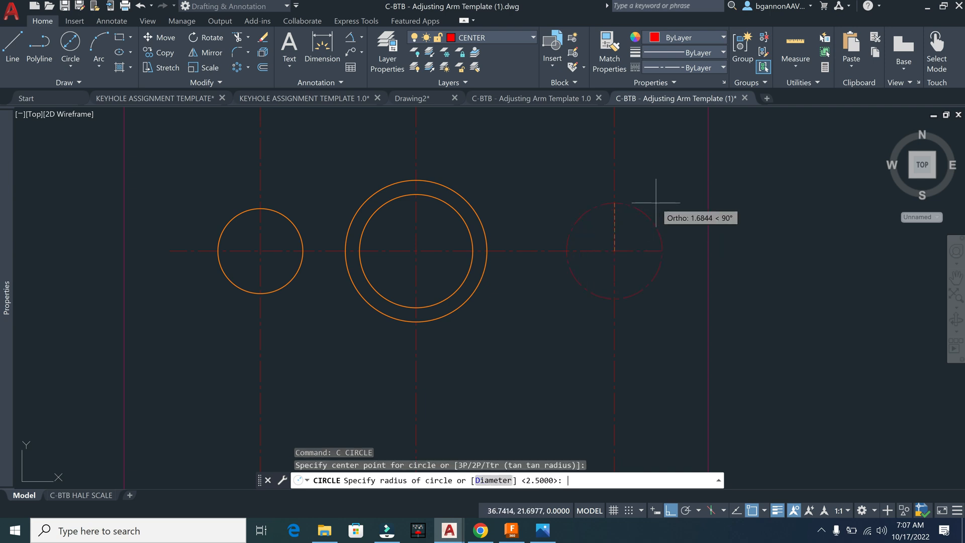
{"action": "type", "text": "c"}
{"action": "key", "text": "Return"}
{"action": "type", "text": "2."}
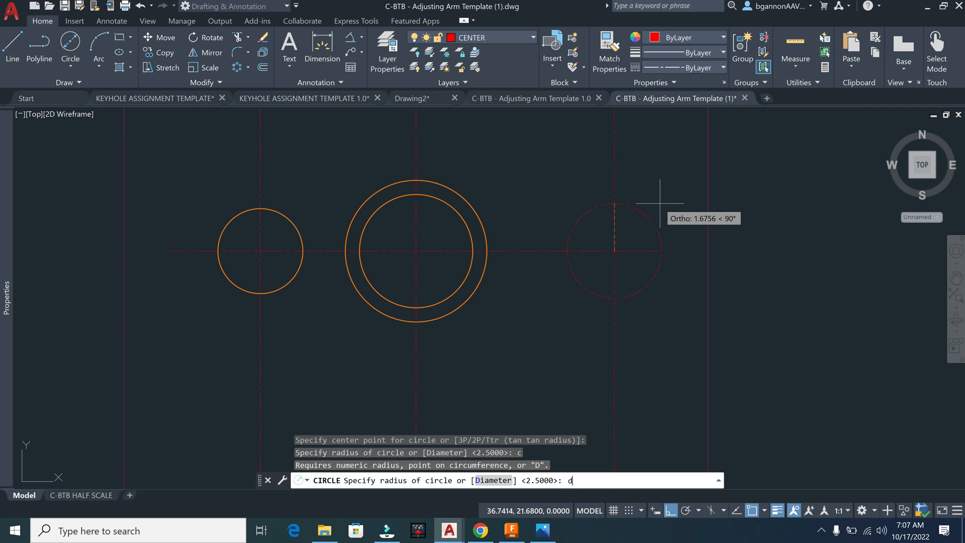
{"action": "key", "text": "Return"}
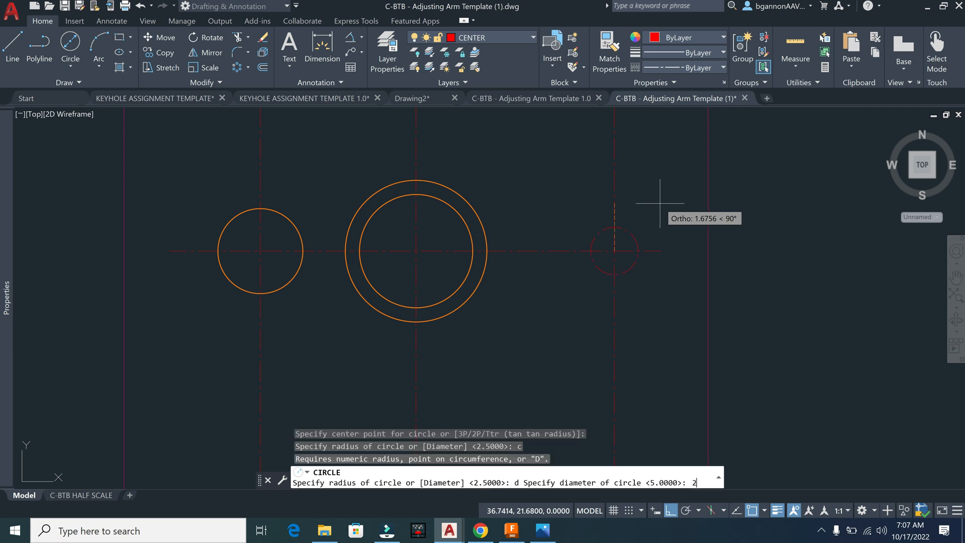
{"action": "key", "text": "Return"}
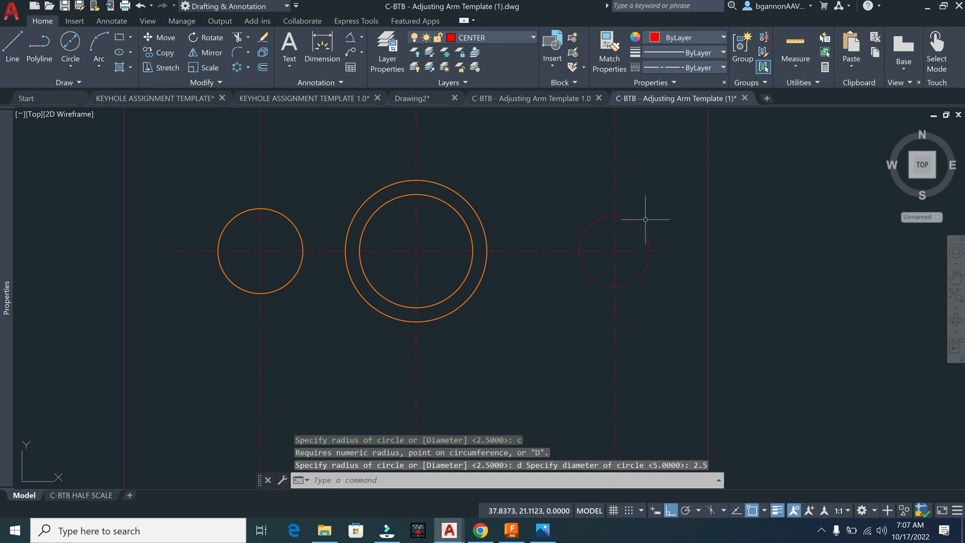
Step: Use Match Properties to apply the outer middle circle's properties to the diameter 2.5 right circle
{"action": "type", "text": "matchprop"}
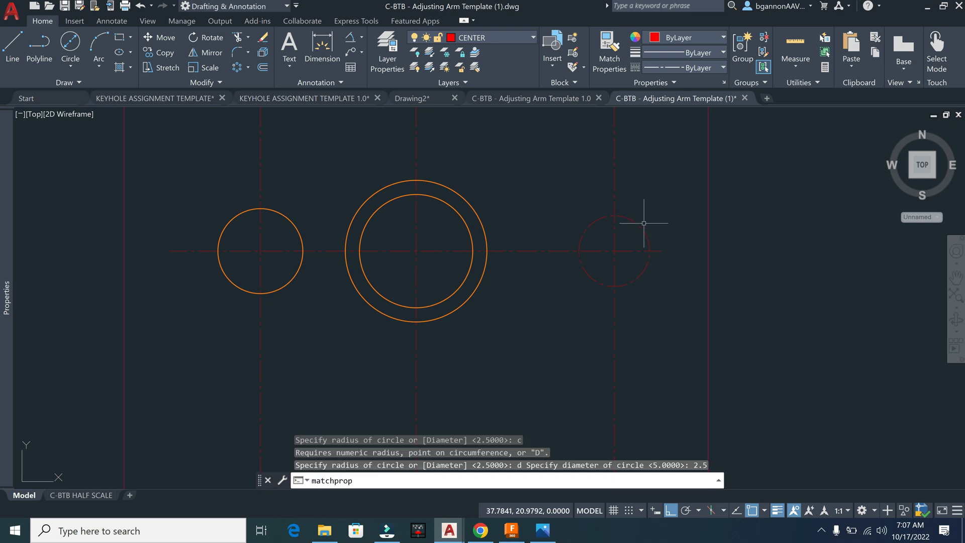
{"action": "key", "text": "Return"}
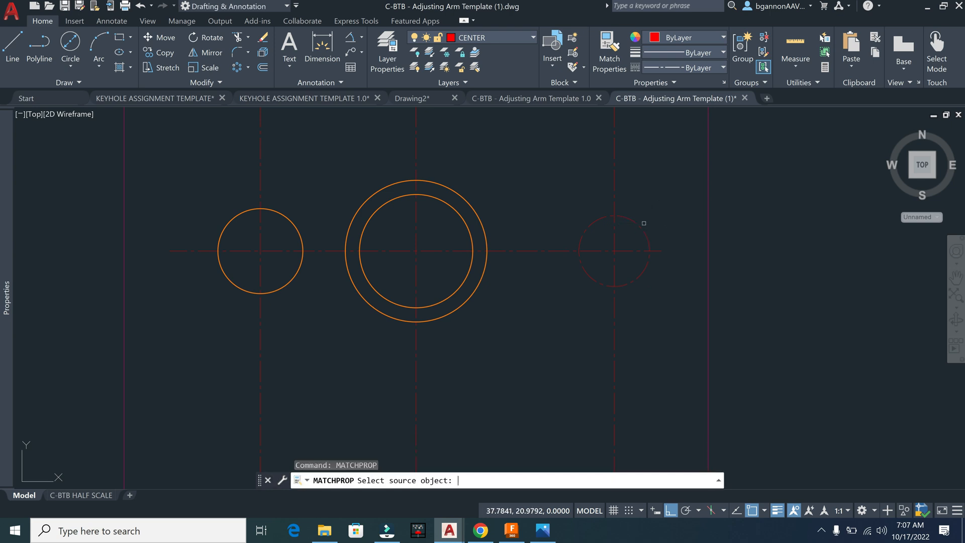
{"action": "left_click", "coordinate": [484, 235]}
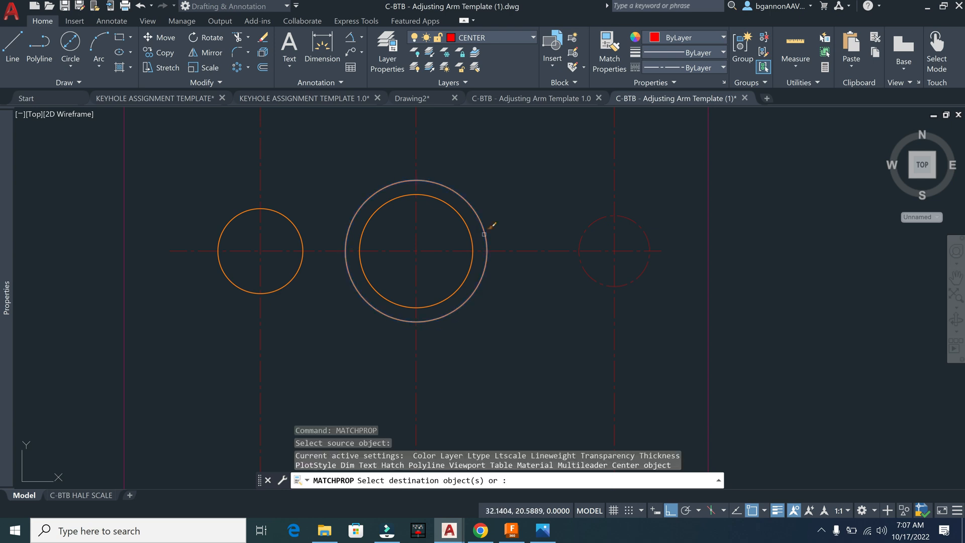
{"action": "left_click", "coordinate": [584, 235]}
{"action": "key", "text": "Escape"}
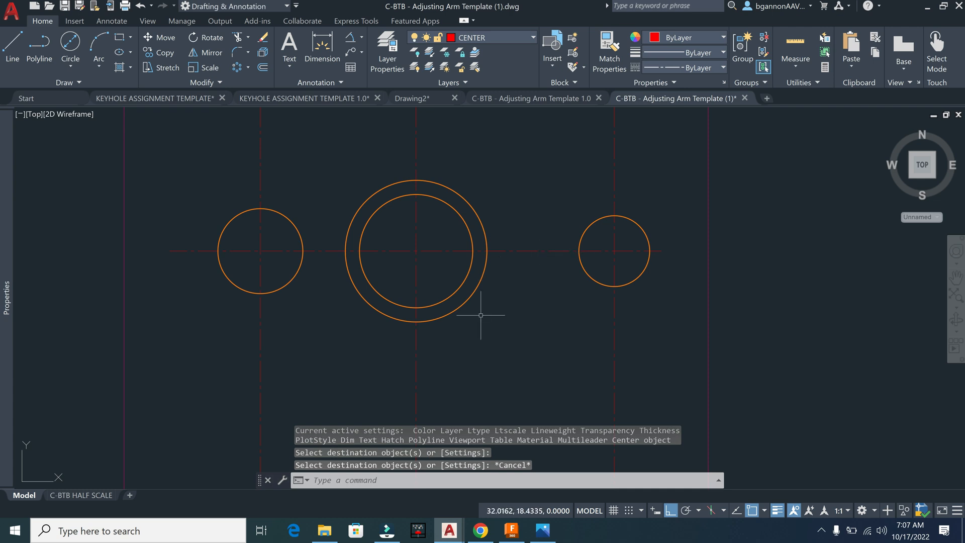
Step: Check the arm's outer profile in the ADJUSTING ARM WITH DIMS image, and return to the C-BTB - Adjusting Arm Template (1) drawing
{"action": "left_click", "coordinate": [550, 530]}
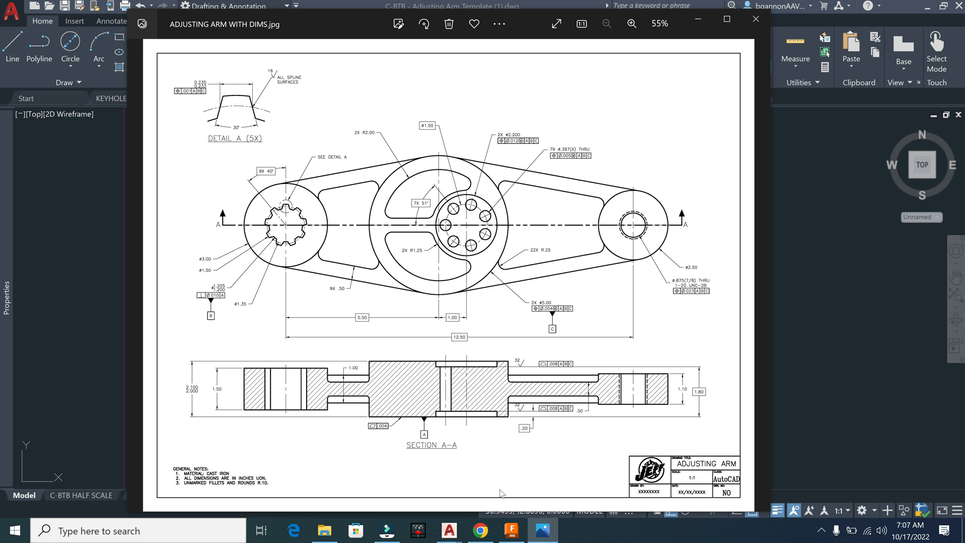
{"action": "left_click", "coordinate": [451, 531]}
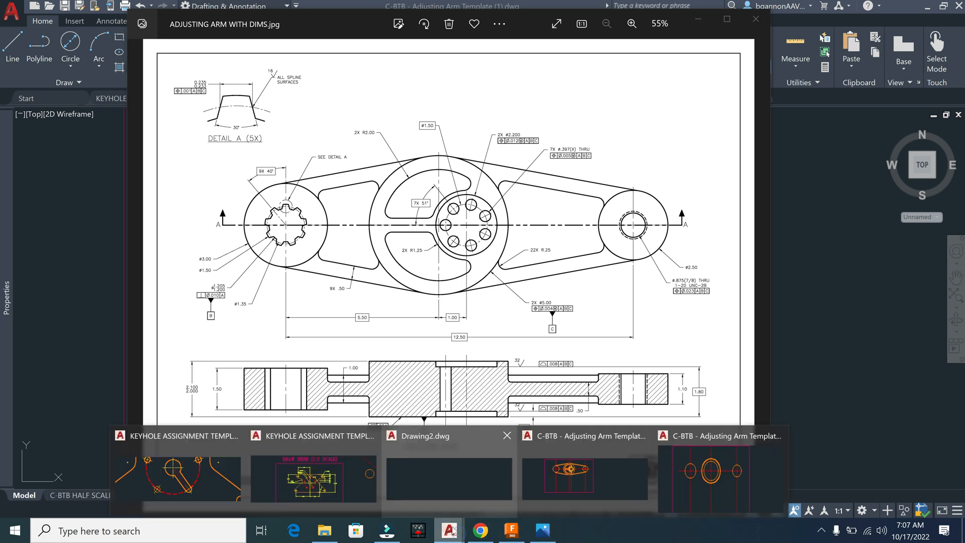
{"action": "left_click", "coordinate": [672, 482]}
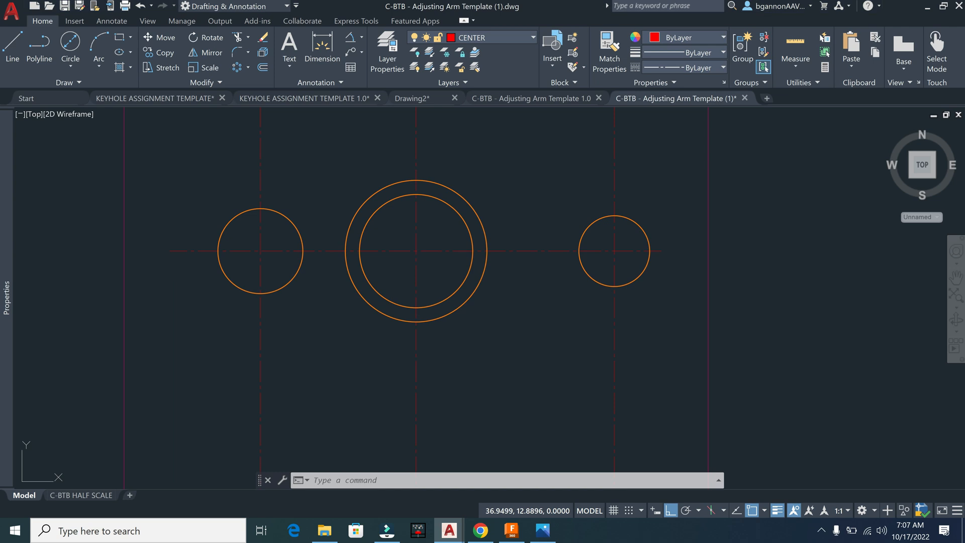
Step: Make OBJECT the current layer and draw a line tangent to the upper sides of the left circle and the outer middle circle
{"action": "type", "text": "LINE"}
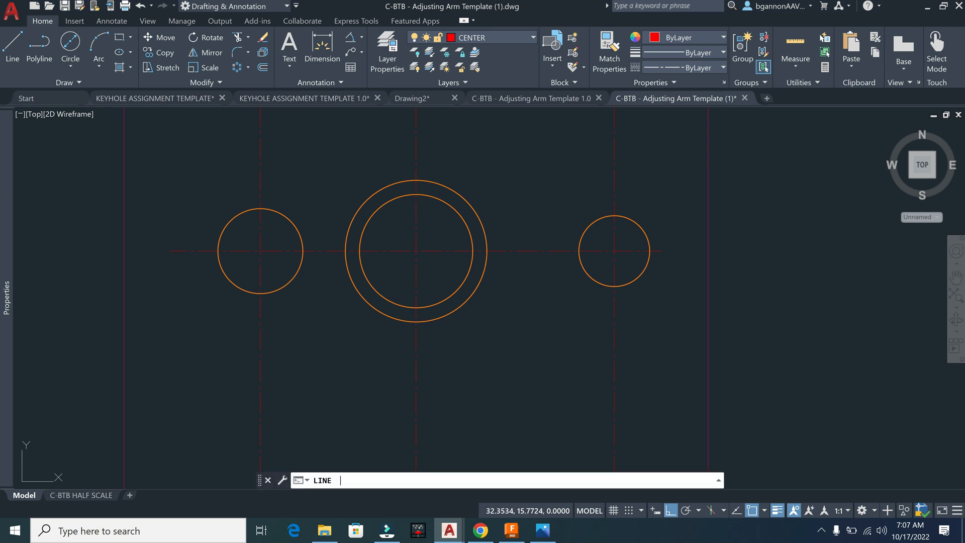
{"action": "key", "text": "Return"}
{"action": "left_click", "coordinate": [531, 38]}
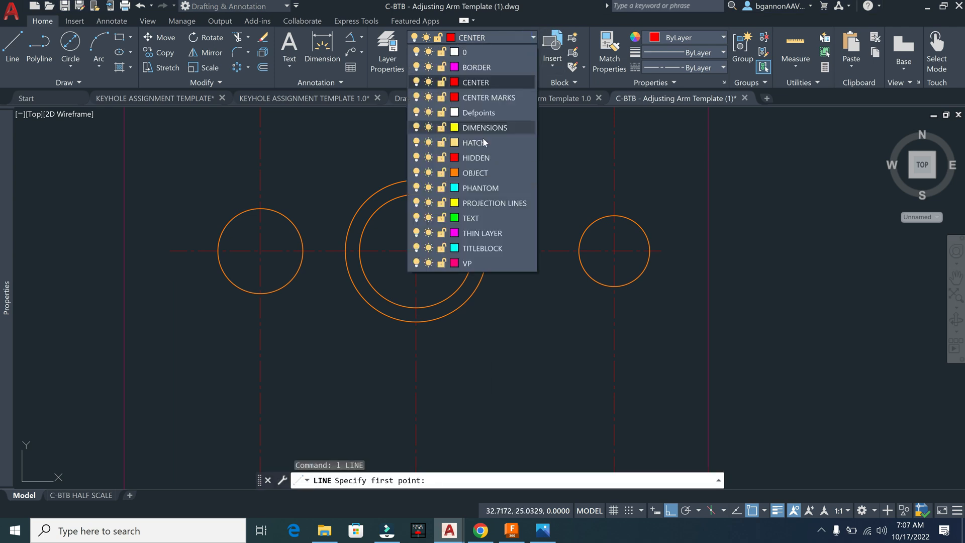
{"action": "left_click", "coordinate": [484, 171]}
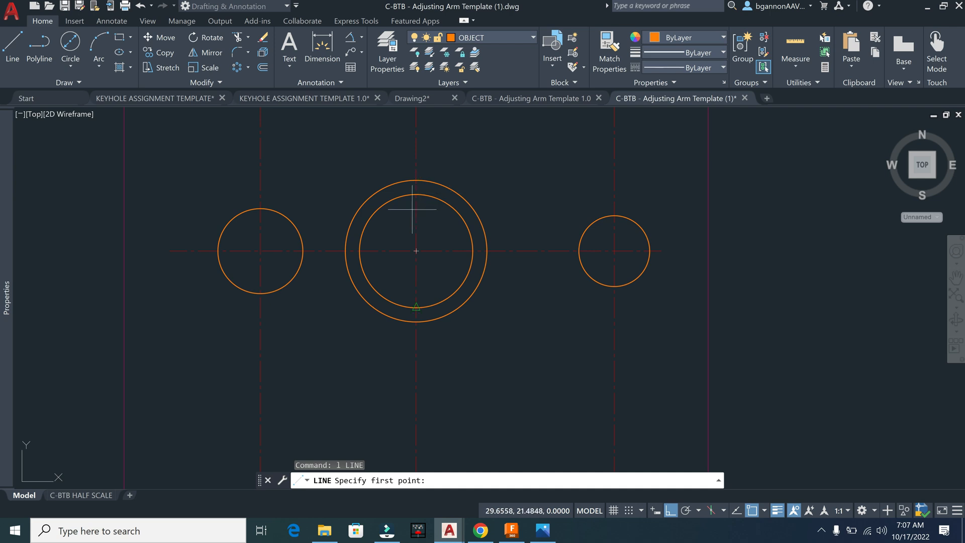
{"action": "type", "text": "tan"}
{"action": "key", "text": "Return"}
{"action": "left_click", "coordinate": [285, 214]}
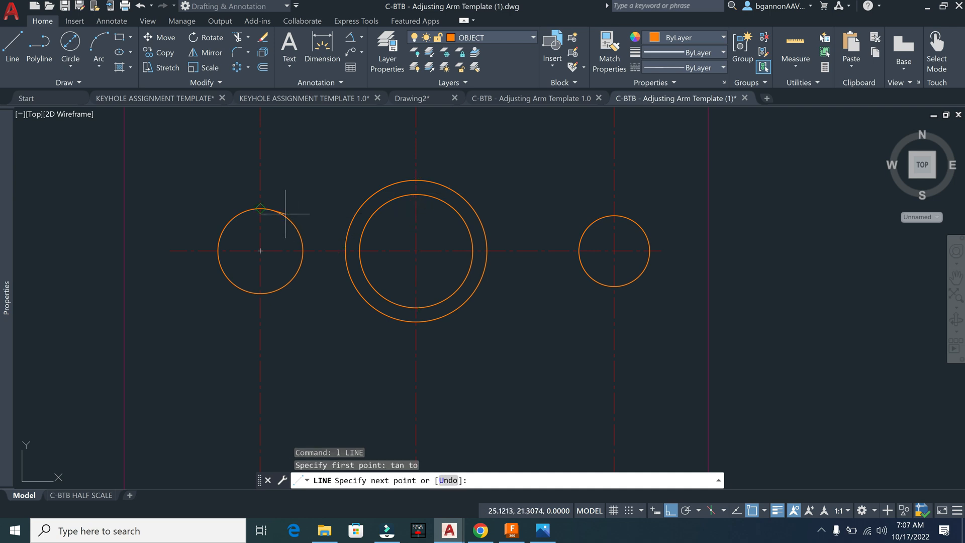
{"action": "type", "text": "tan to"}
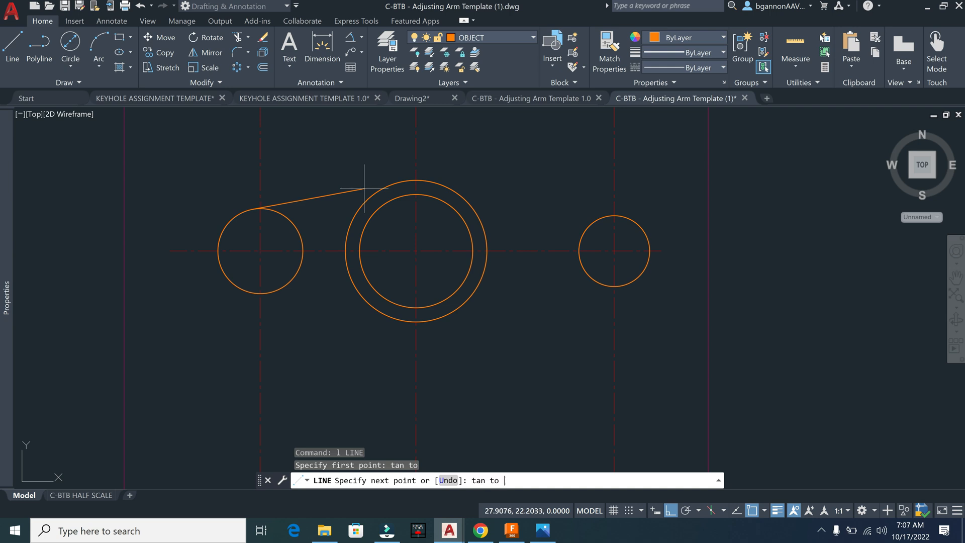
{"action": "left_click", "coordinate": [368, 187]}
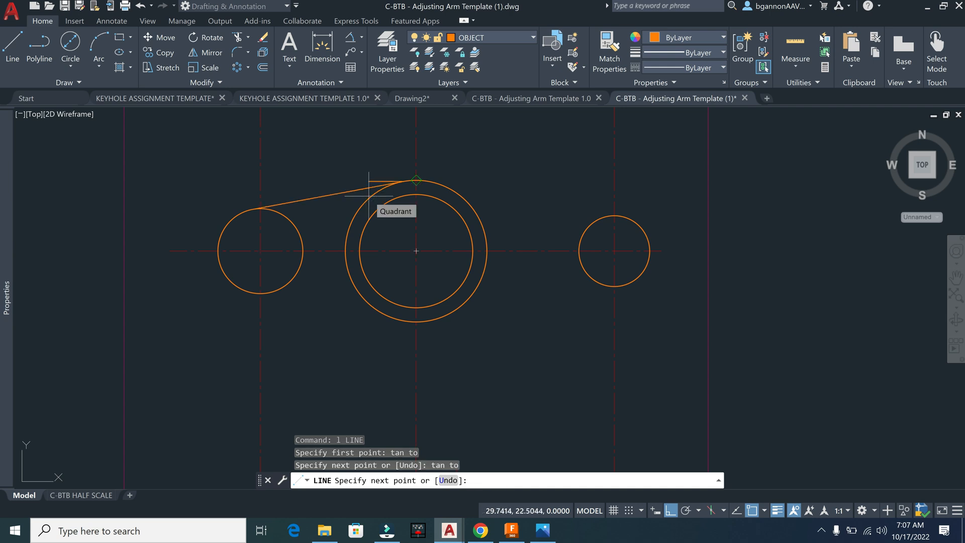
{"action": "key", "text": "Return"}
Step: Draw a line tangent to the upper sides of the outer middle circle and the right circle
{"action": "type", "text": "L"}
{"action": "key", "text": "Return"}
{"action": "type", "text": "tan"}
{"action": "key", "text": "Return"}
{"action": "left_click", "coordinate": [471, 208]}
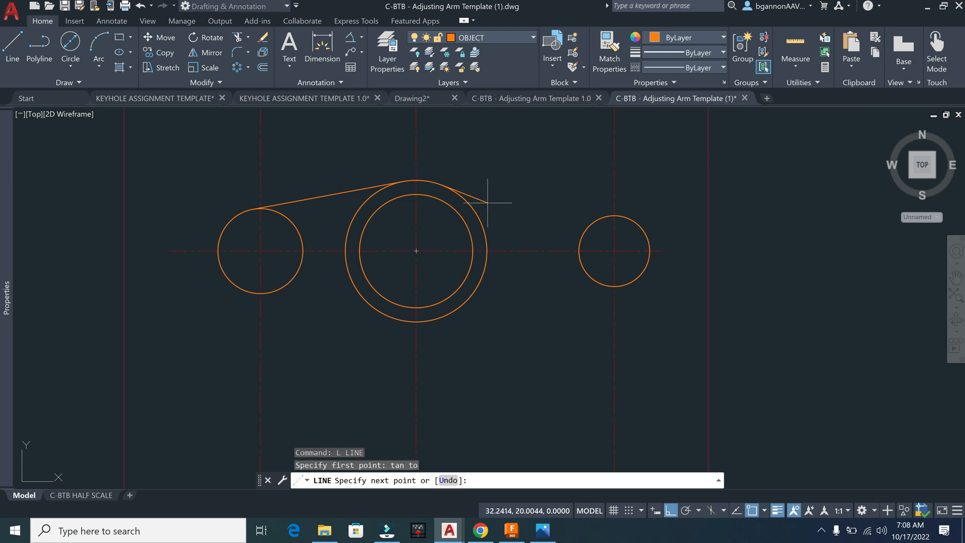
{"action": "type", "text": "tan to"}
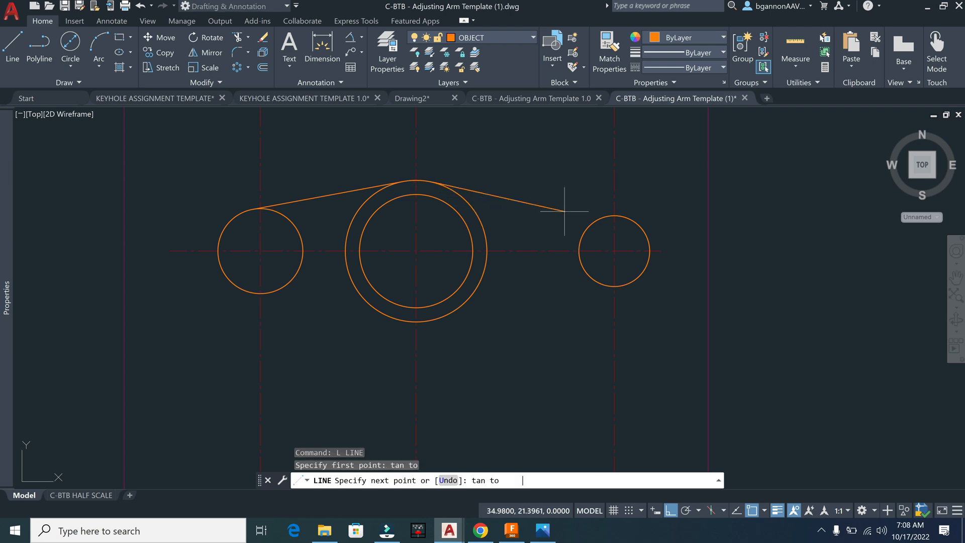
{"action": "left_click", "coordinate": [596, 209]}
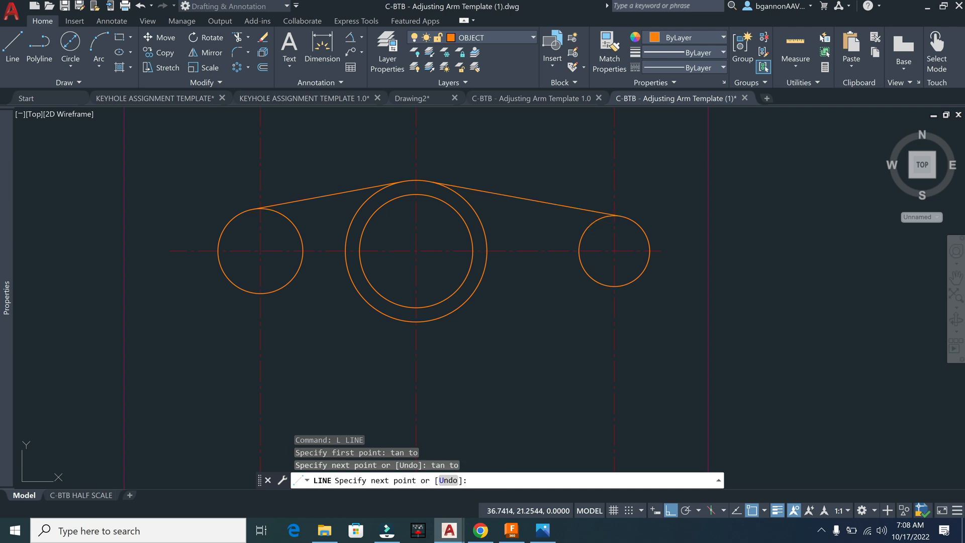
{"action": "key", "text": "Return"}
Step: Mirror both upper tangent lines about the horizontal centerline through the middle circles' center, keeping the source lines
{"action": "type", "text": "mirror"}
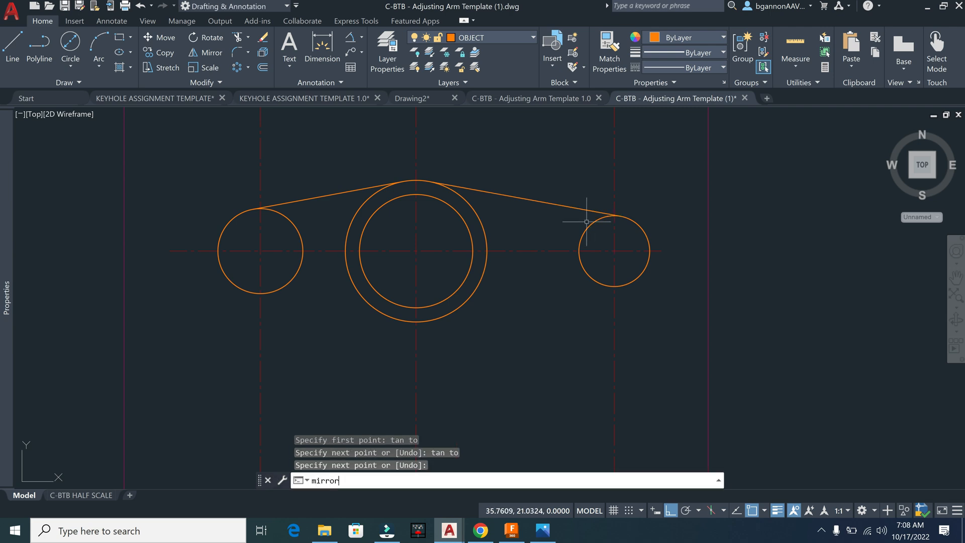
{"action": "key", "text": "Return"}
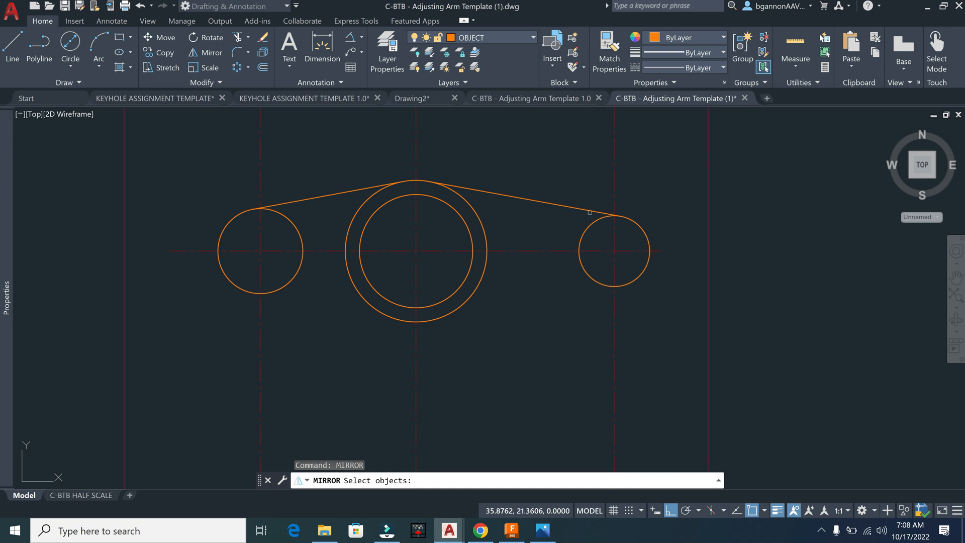
{"action": "left_click", "coordinate": [590, 212]}
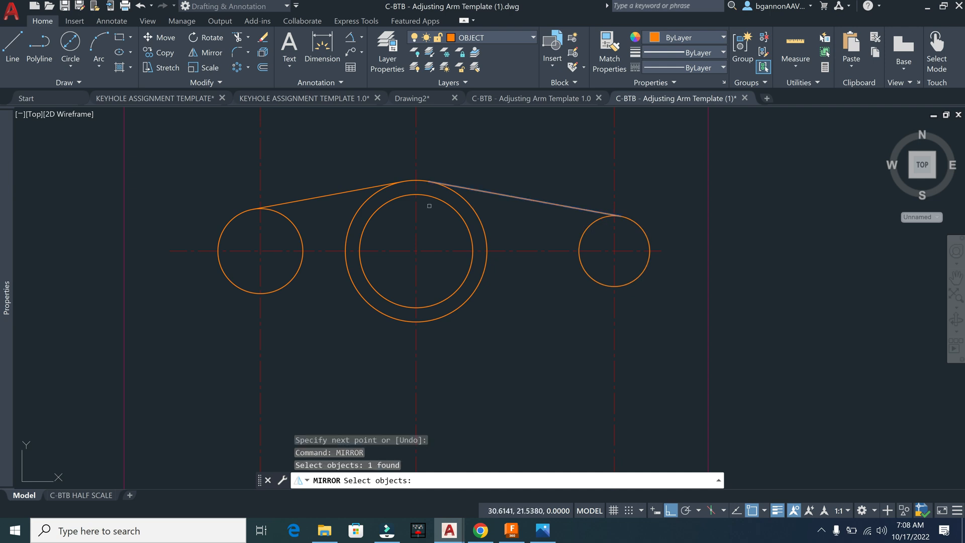
{"action": "left_click", "coordinate": [357, 188]}
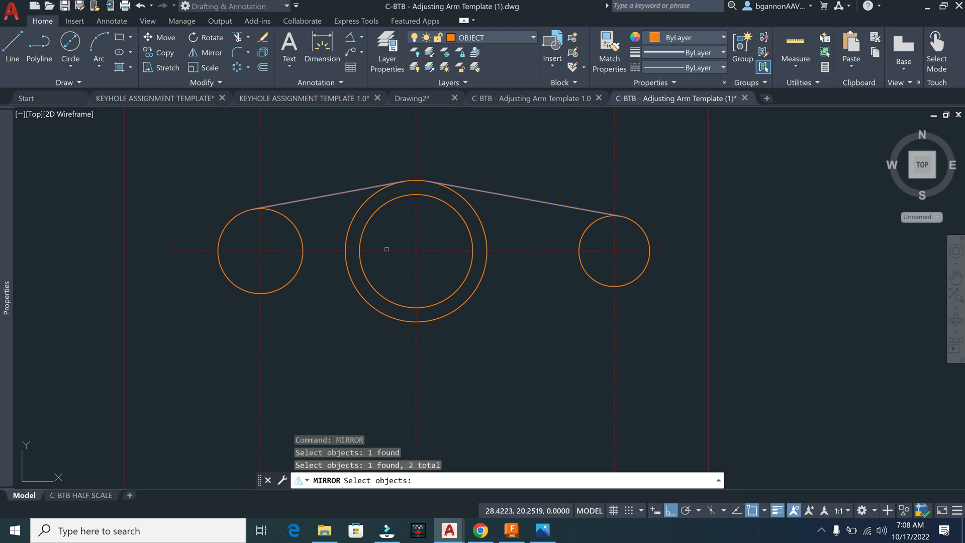
{"action": "key", "text": "Return"}
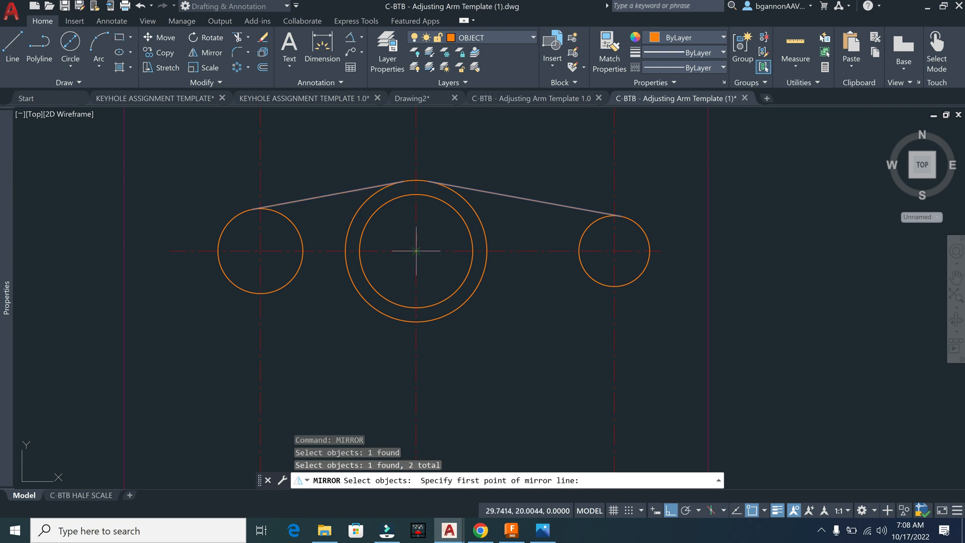
{"action": "left_click", "coordinate": [417, 250]}
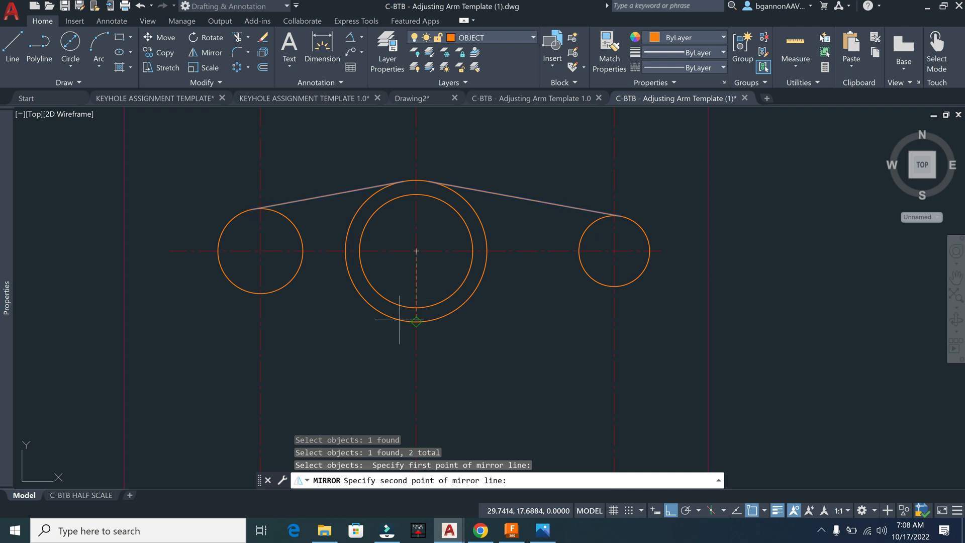
{"action": "left_click", "coordinate": [482, 307]}
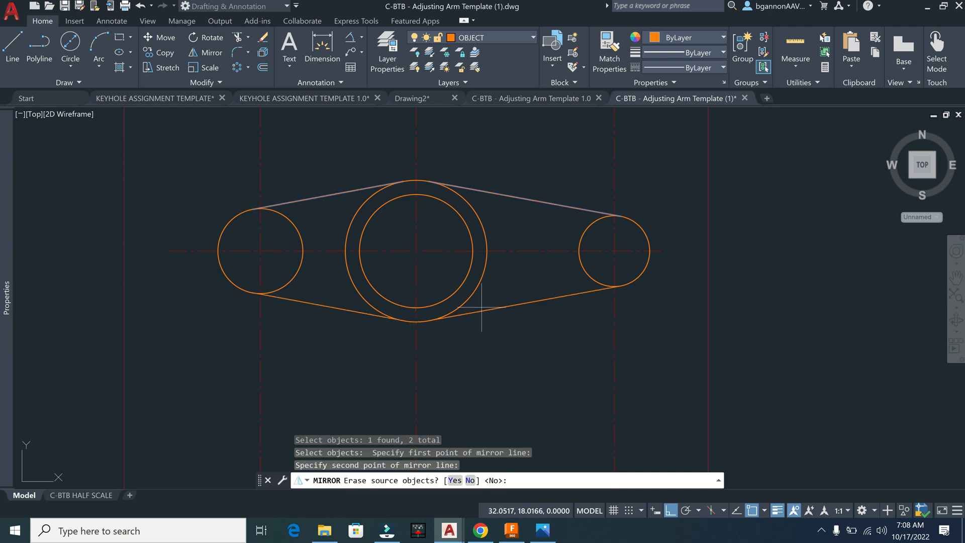
{"action": "key", "text": "Return"}
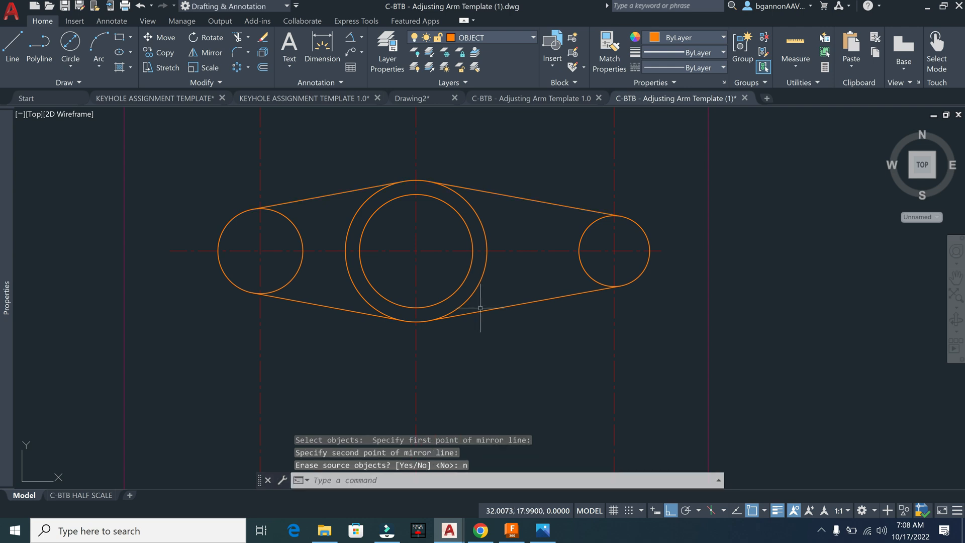
{"action": "key", "text": "Escape"}
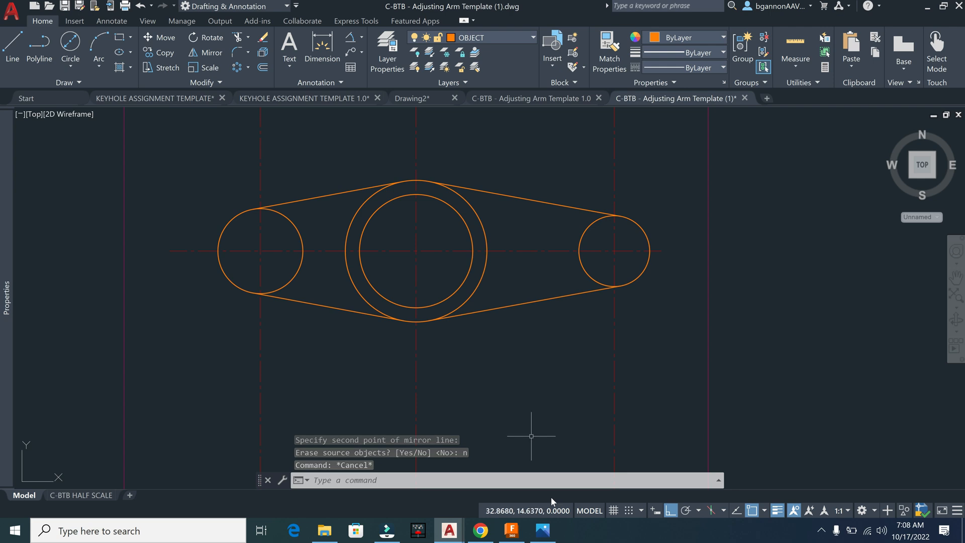
Step: Examine the right boss's hole and thread callouts in the ADJUSTING ARM WITH DIMS image, and return to the AutoCAD drawing
{"action": "left_click", "coordinate": [542, 531]}
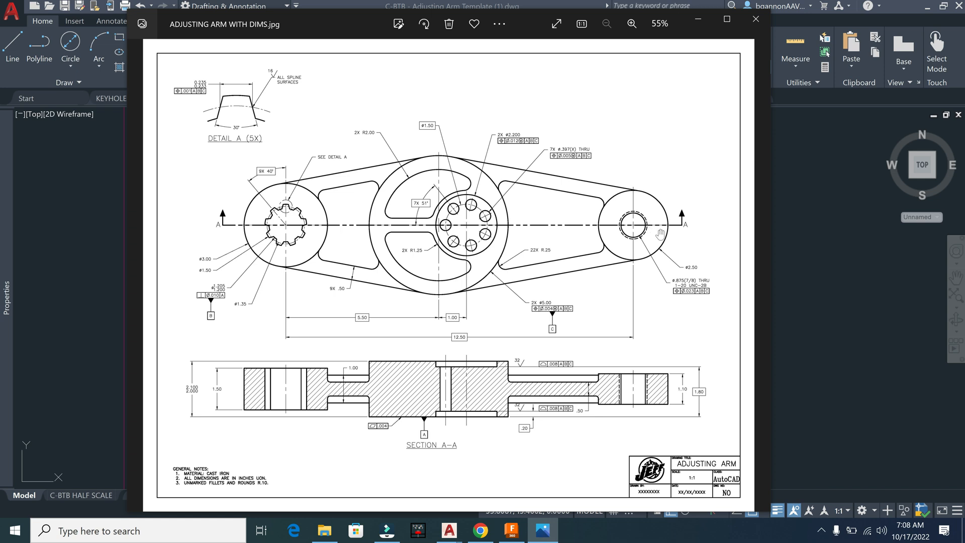
{"action": "scroll", "coordinate": [660, 234], "scroll_direction": "up", "scroll_amount": 5}
{"action": "left_click_drag", "start_coordinate": [660, 234], "coordinate": [452, 241]}
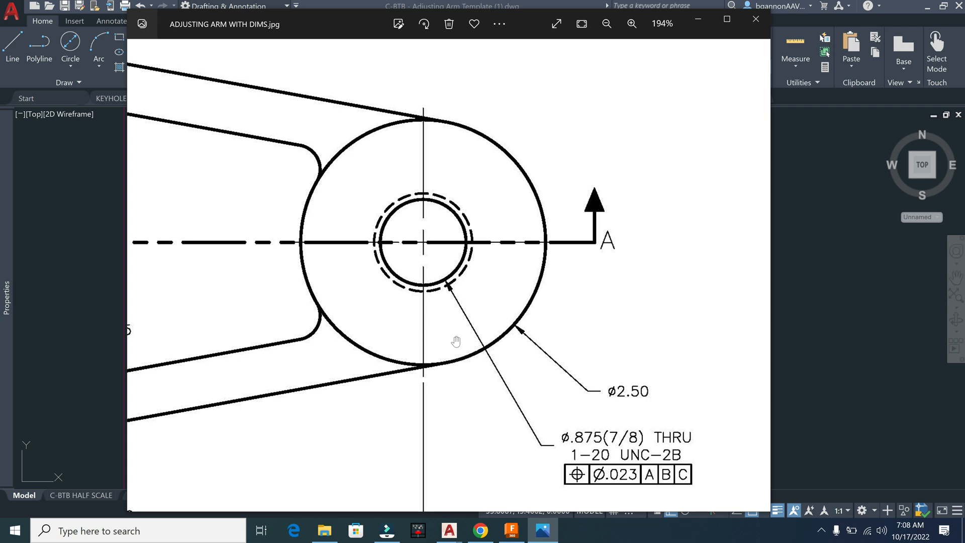
{"action": "scroll", "coordinate": [455, 341], "scroll_direction": "down", "scroll_amount": 4}
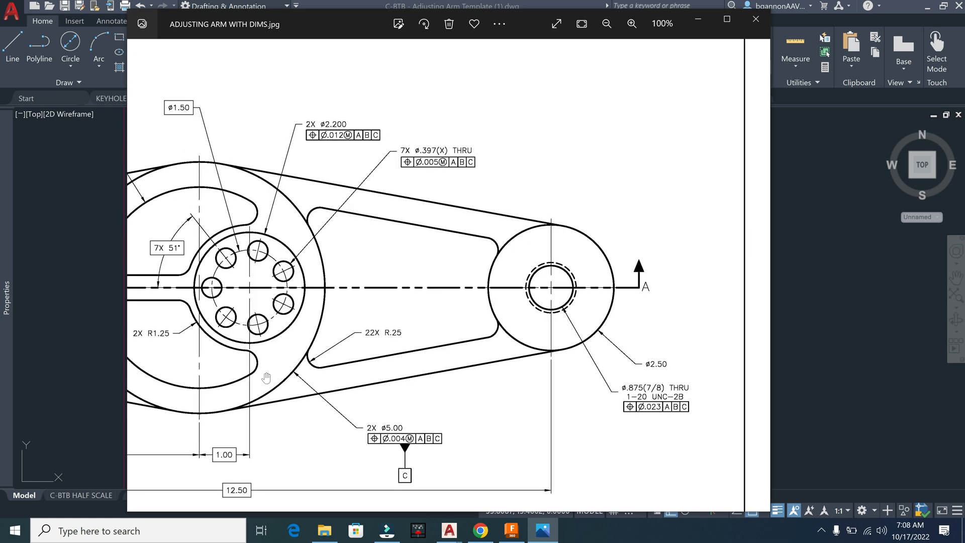
{"action": "scroll", "coordinate": [244, 367], "scroll_direction": "down", "scroll_amount": 2}
{"action": "left_click", "coordinate": [107, 356]}
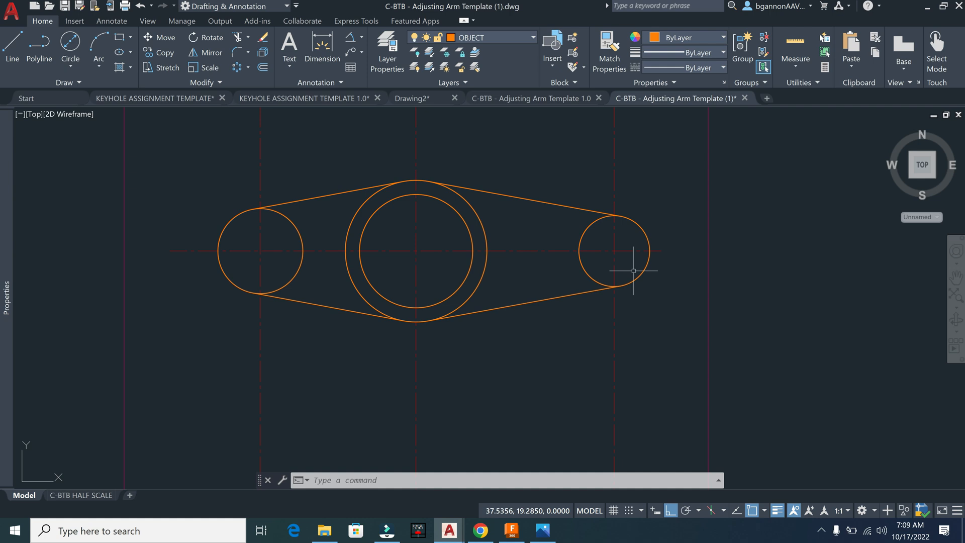
Step: Draw a circle of diameter .875 at the center of the right circle
{"action": "type", "text": "c"}
{"action": "key", "text": "Return"}
{"action": "scroll", "coordinate": [614, 251], "scroll_direction": "up", "scroll_amount": 5}
{"action": "left_click", "coordinate": [615, 250]}
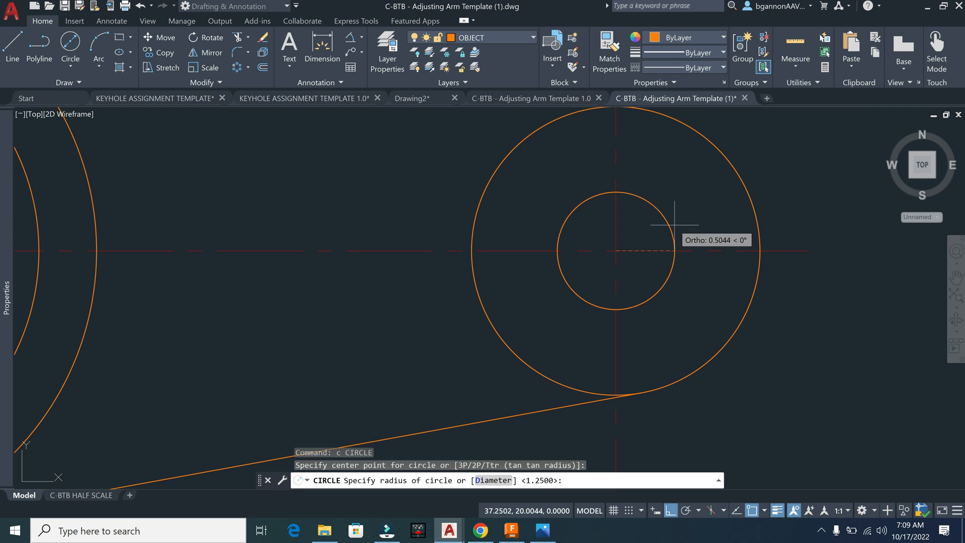
{"action": "type", "text": "d"}
{"action": "key", "text": "Return"}
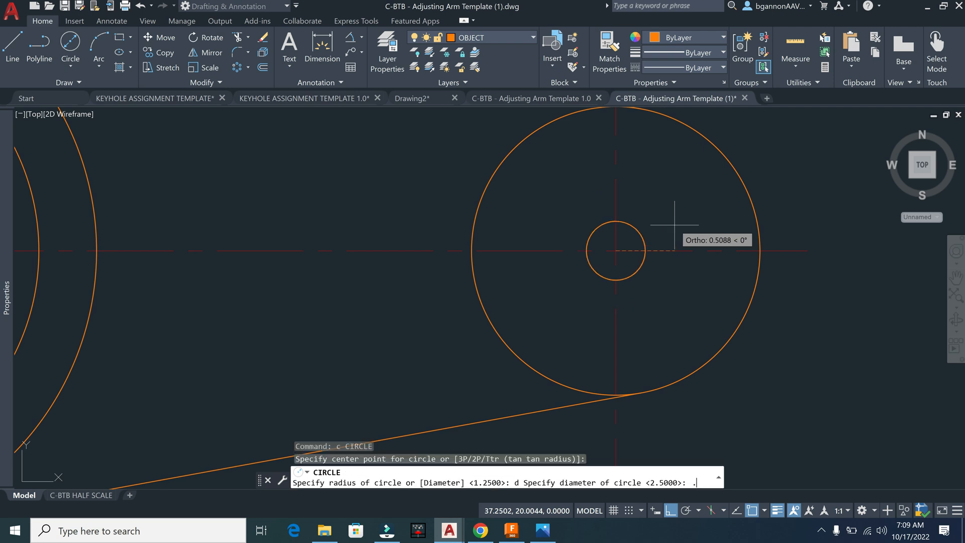
{"action": "type", "text": ".875"}
{"action": "key", "text": "Return"}
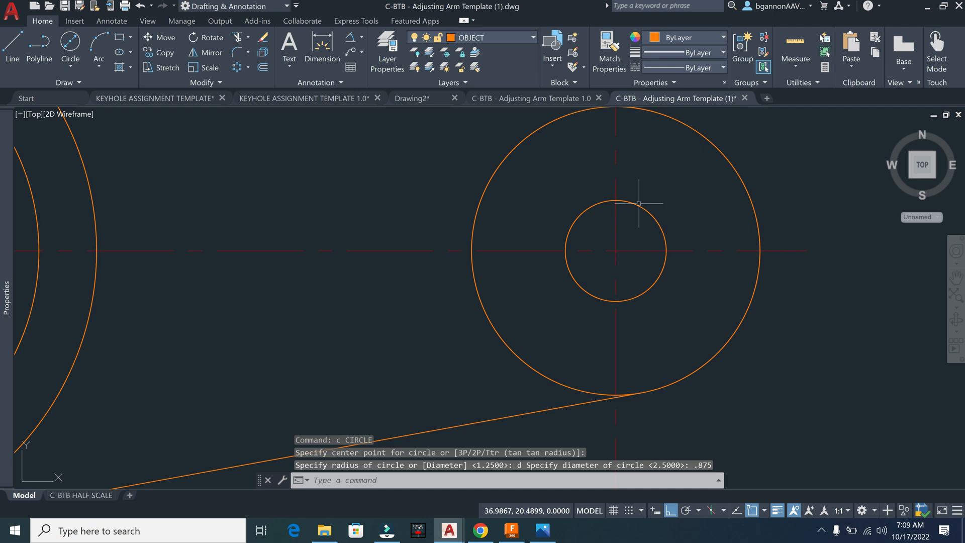
{"action": "key", "text": "Escape"}
{"action": "key", "text": "Return"}
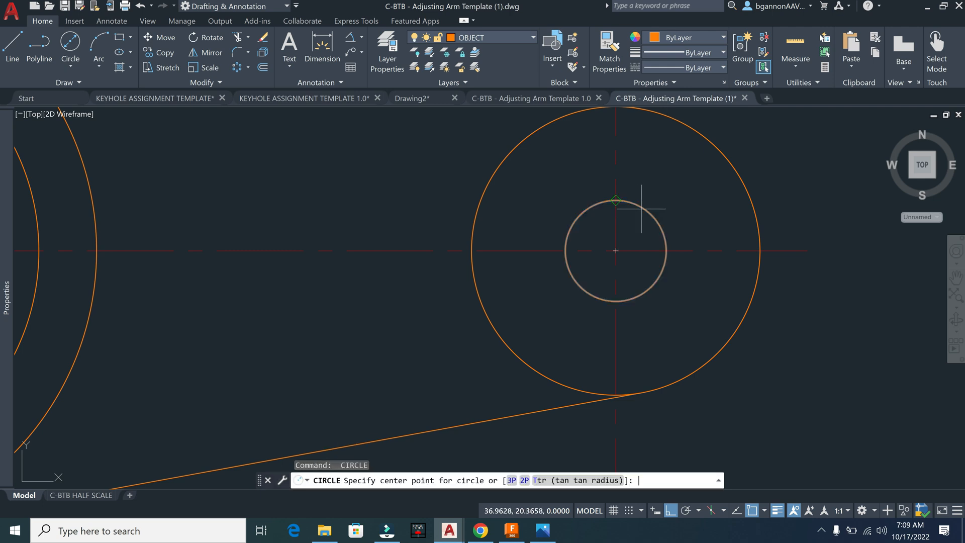
{"action": "key", "text": "Escape"}
Step: Offset the .875 diameter circle outward by .0625
{"action": "type", "text": "o"}
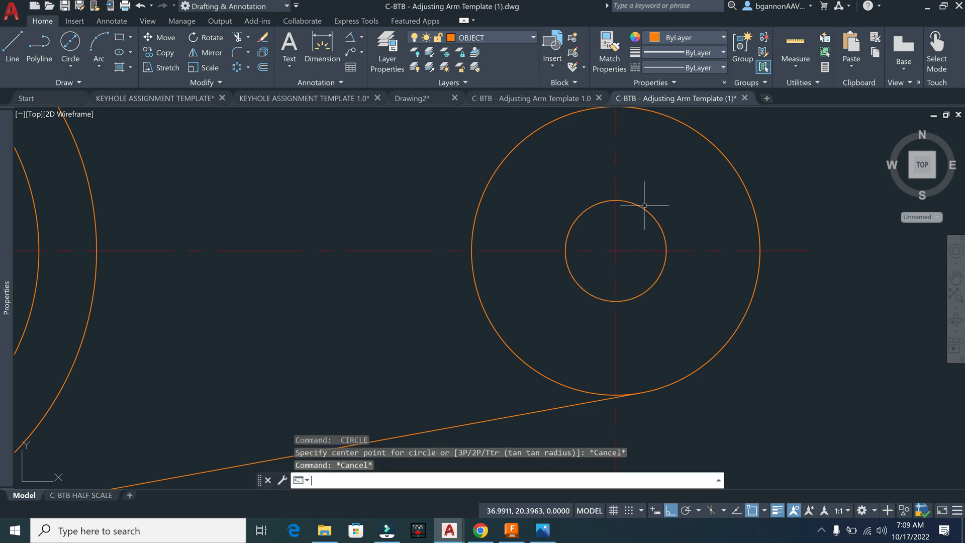
{"action": "key", "text": "Return"}
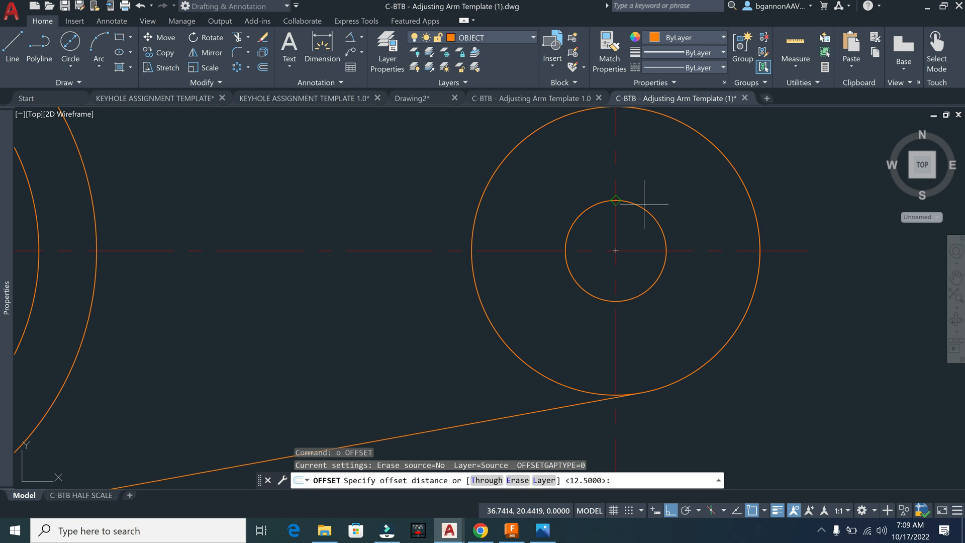
{"action": "type", "text": "."}
{"action": "type", "text": "0625"}
{"action": "key", "text": "Return"}
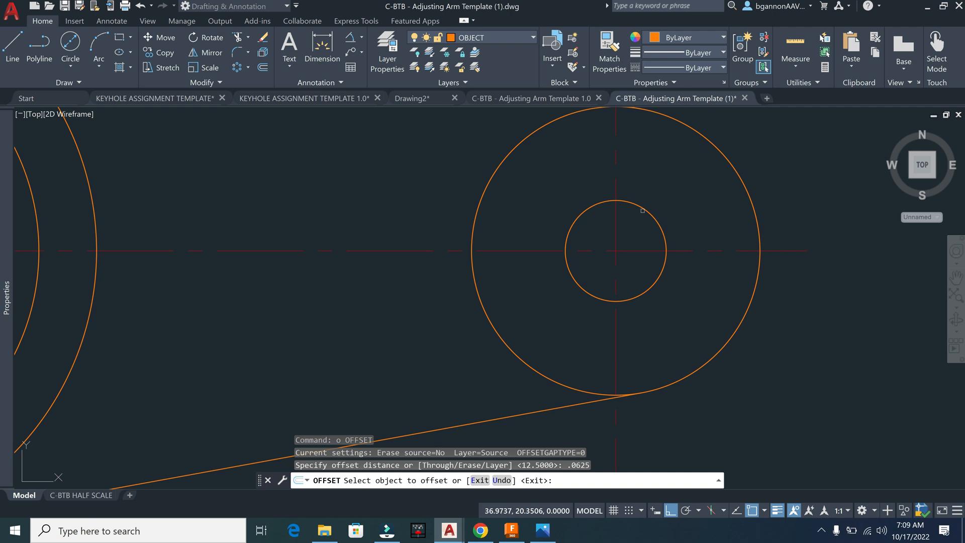
{"action": "left_click", "coordinate": [643, 211]}
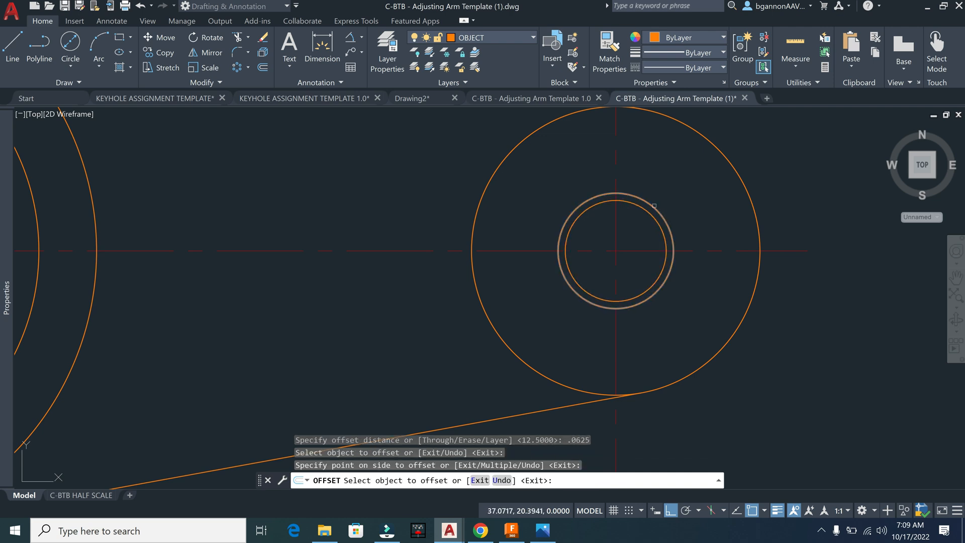
{"action": "key", "text": "Escape"}
Step: Move the outer circle of the right boss's threaded hole to the HIDDEN layer and clear the selection
{"action": "left_click", "coordinate": [654, 205]}
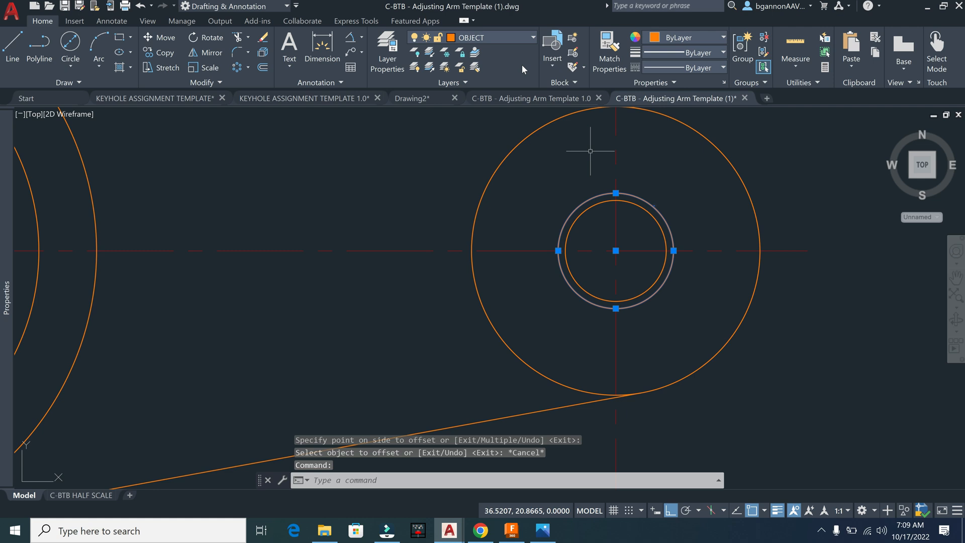
{"action": "left_click", "coordinate": [512, 39]}
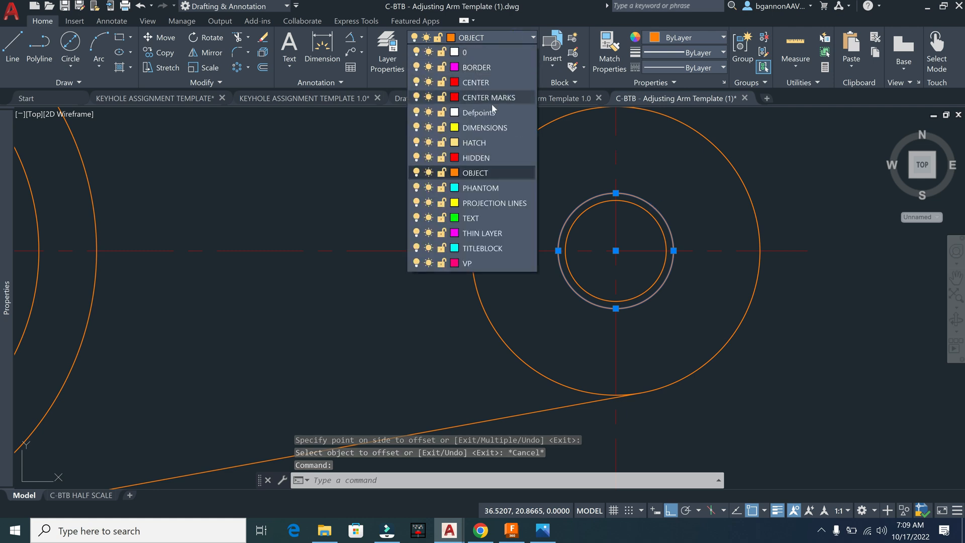
{"action": "left_click", "coordinate": [490, 158]}
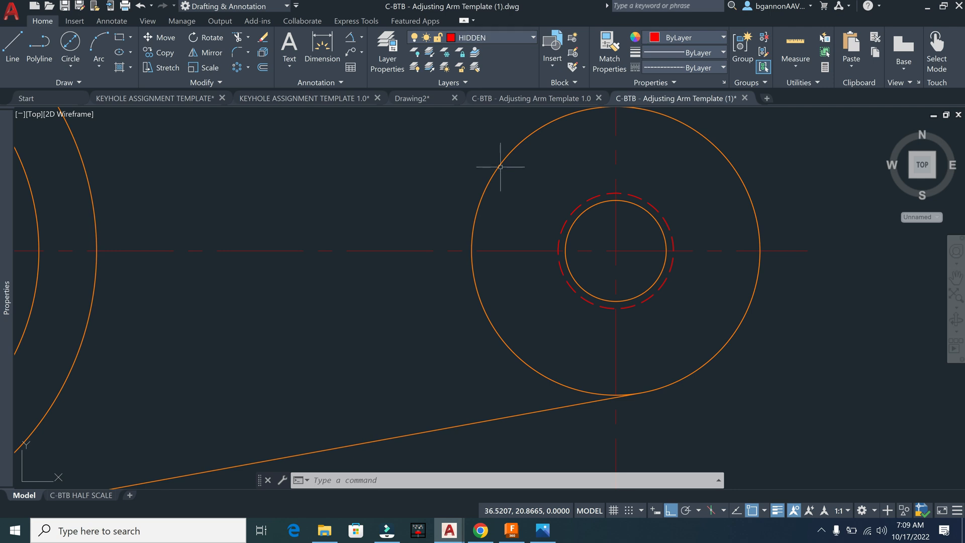
{"action": "key", "text": "Escape"}
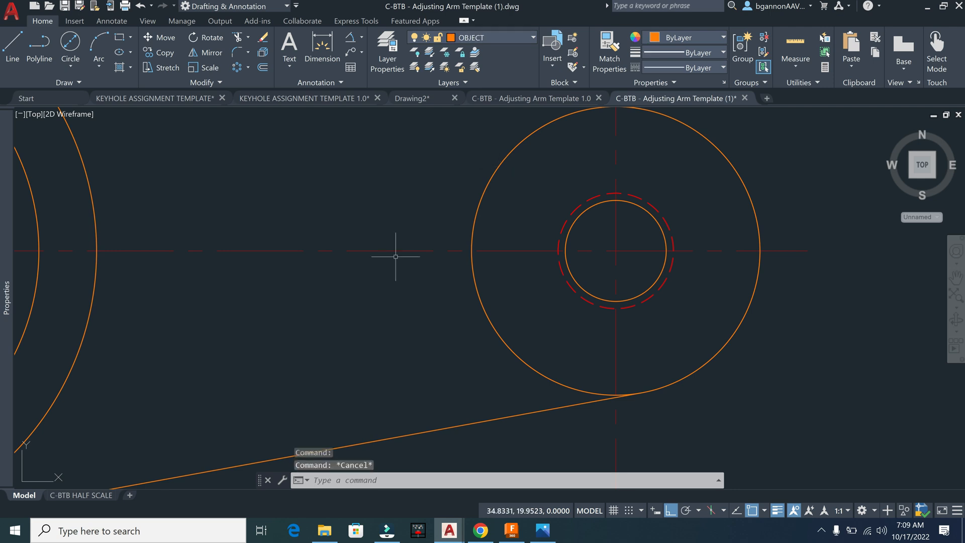
Step: Inspect the right boss's threaded hole in the C-BTB HALF SCALE layout, and return to model space
{"action": "left_click", "coordinate": [72, 494]}
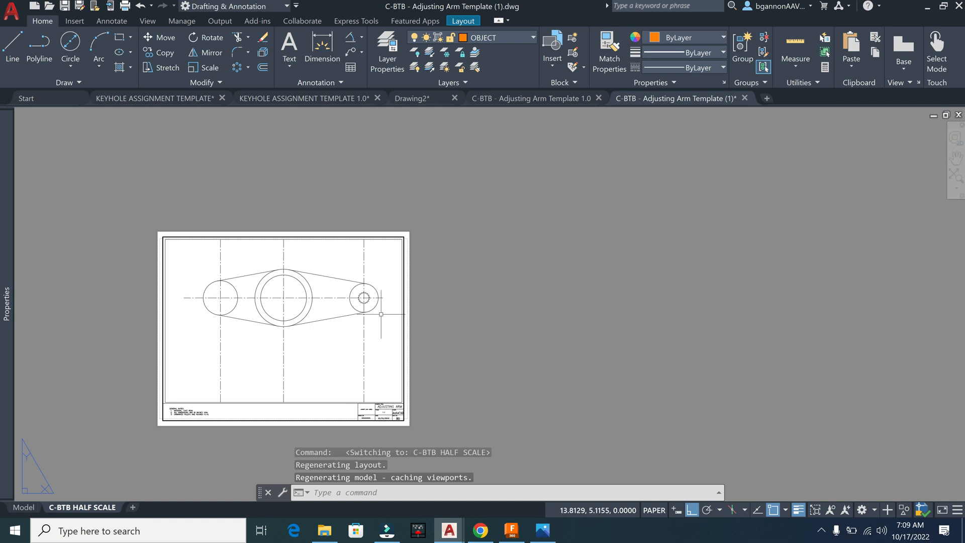
{"action": "scroll", "coordinate": [375, 306], "scroll_direction": "up", "scroll_amount": 4}
{"action": "scroll", "coordinate": [369, 305], "scroll_direction": "up", "scroll_amount": 1}
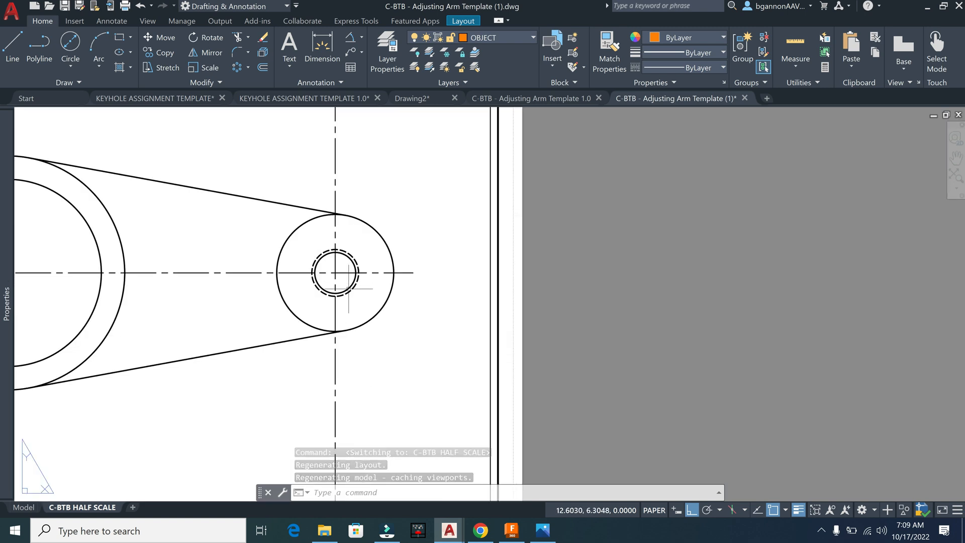
{"action": "left_click", "coordinate": [26, 508]}
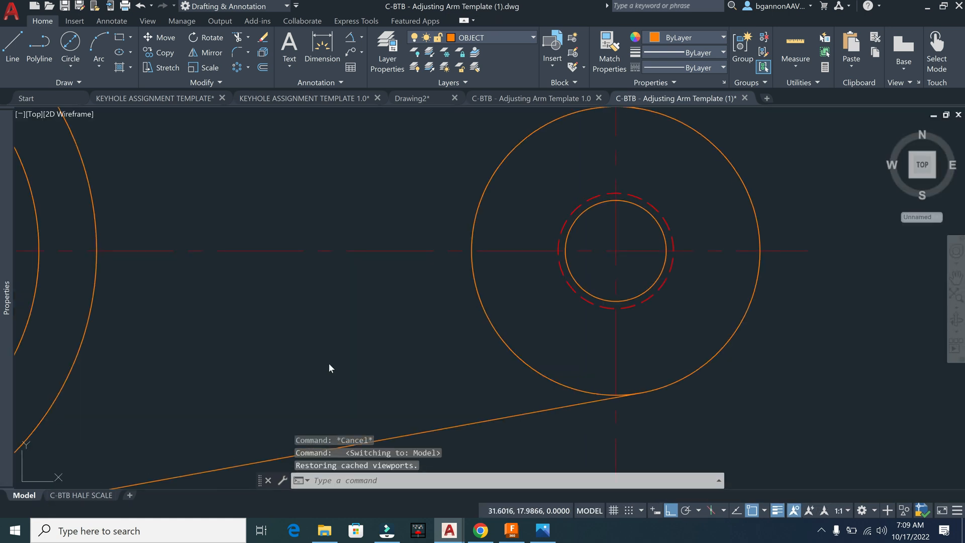
Step: Examine the middle hub's cutout and hole dimensions in the ADJUSTING ARM WITH DIMS image, and return to the AutoCAD adjusting arm drawing
{"action": "scroll", "coordinate": [324, 361], "scroll_direction": "down", "scroll_amount": 5}
{"action": "scroll", "coordinate": [319, 344], "scroll_direction": "up", "scroll_amount": 2}
{"action": "middle_click_drag", "start_coordinate": [319, 344], "coordinate": [575, 345]}
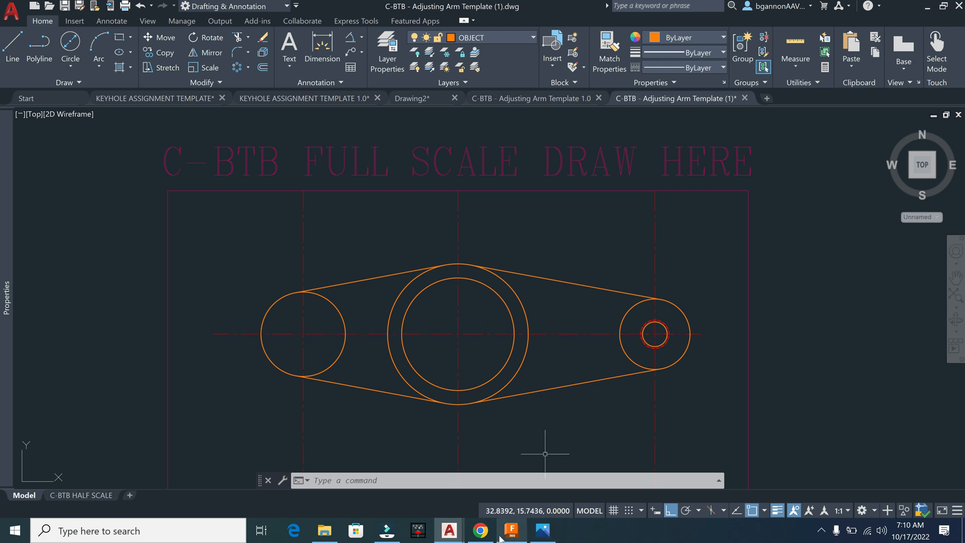
{"action": "left_click", "coordinate": [543, 531]}
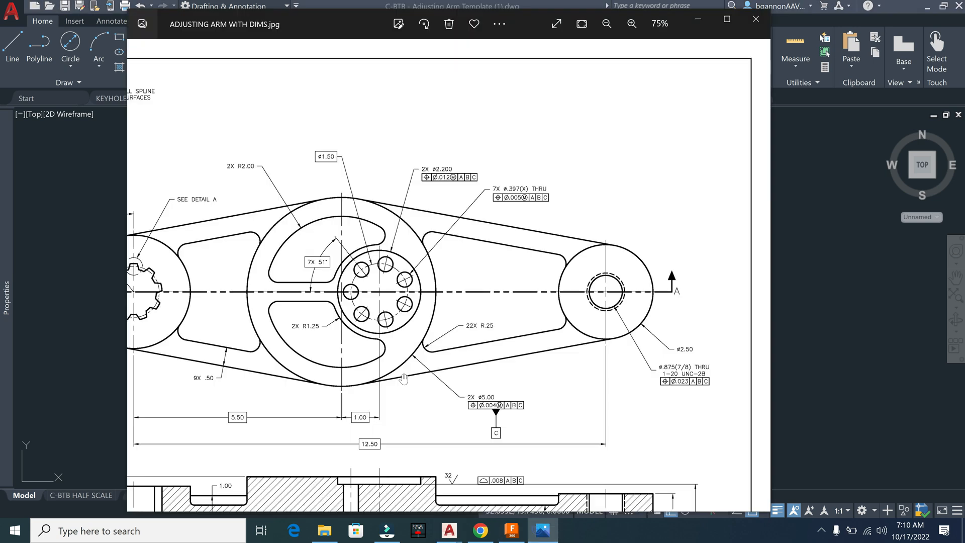
{"action": "scroll", "coordinate": [369, 363], "scroll_direction": "up", "scroll_amount": 1}
{"action": "left_click_drag", "start_coordinate": [283, 398], "coordinate": [434, 408]}
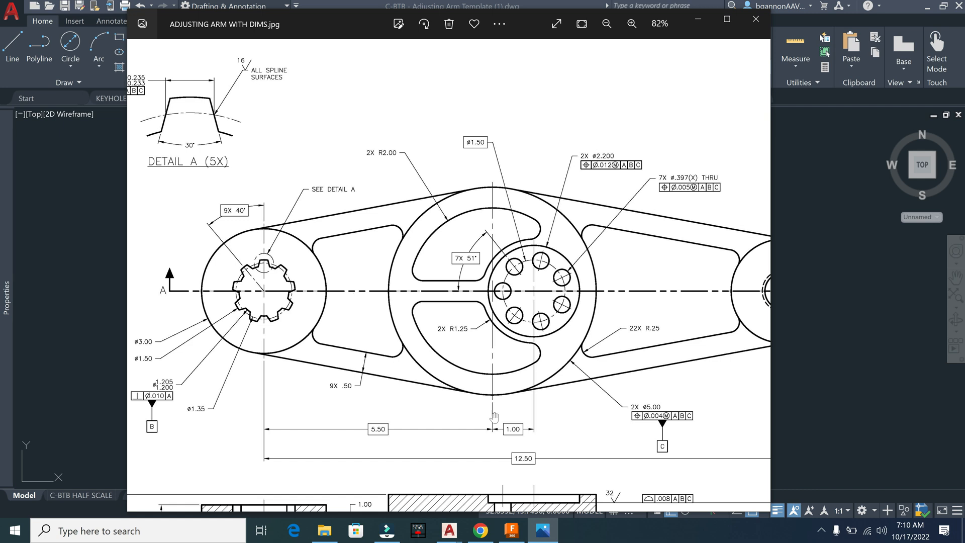
{"action": "left_click", "coordinate": [442, 534]}
{"action": "left_click", "coordinate": [451, 533]}
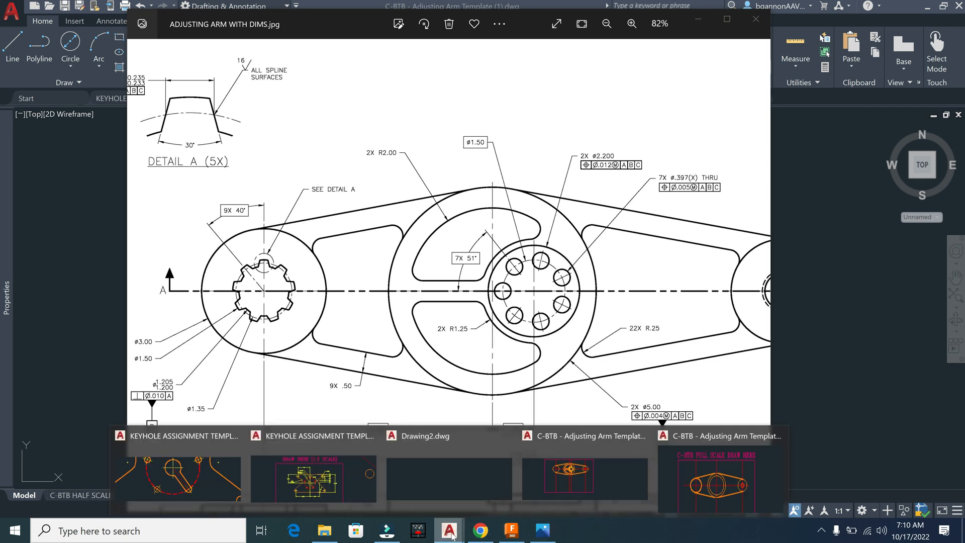
{"action": "left_click", "coordinate": [721, 478]}
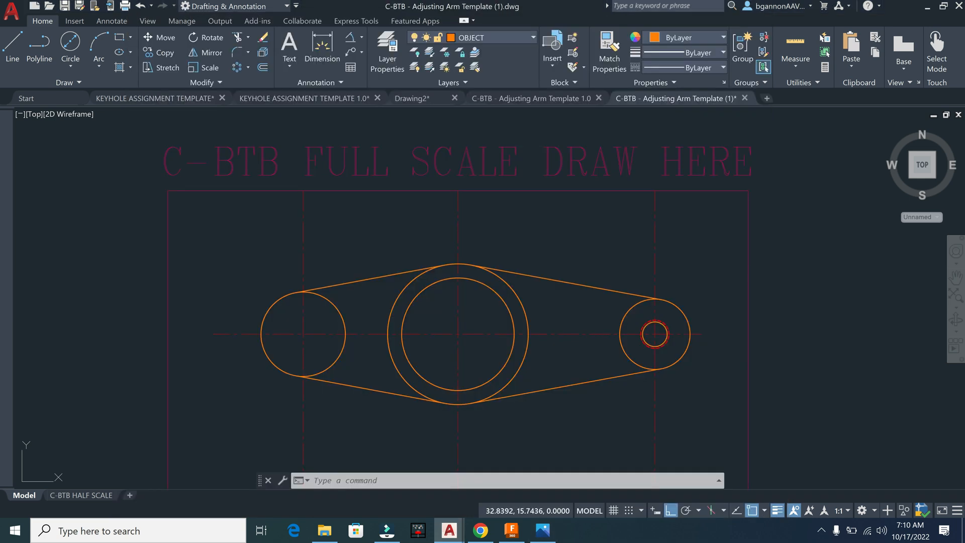
Step: Offset the horizontal centerline by .25 both above and below
{"action": "key", "text": "Escape"}
{"action": "type", "text": "o"}
{"action": "key", "text": "Return"}
{"action": "type", "text": ".25"}
{"action": "key", "text": "Return"}
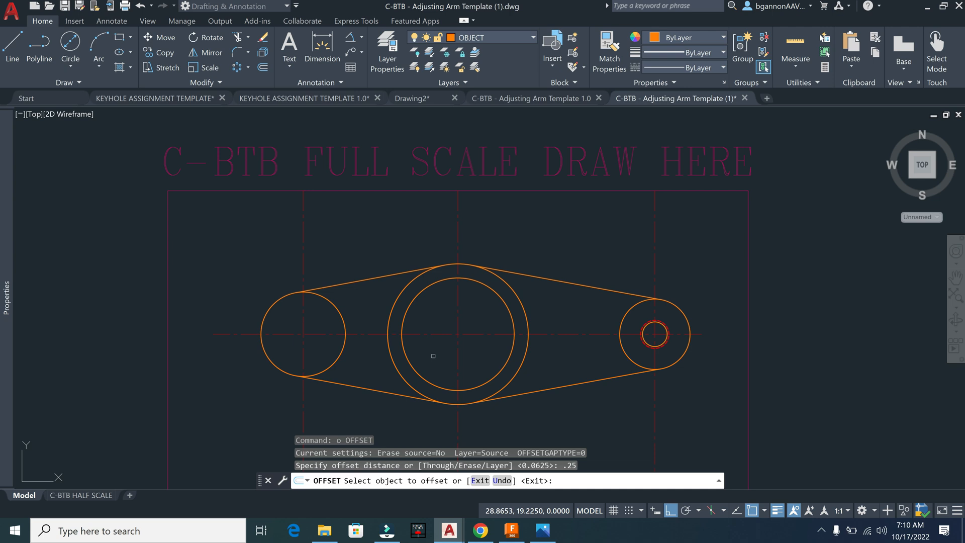
{"action": "left_click", "coordinate": [375, 334]}
{"action": "left_click", "coordinate": [372, 326]}
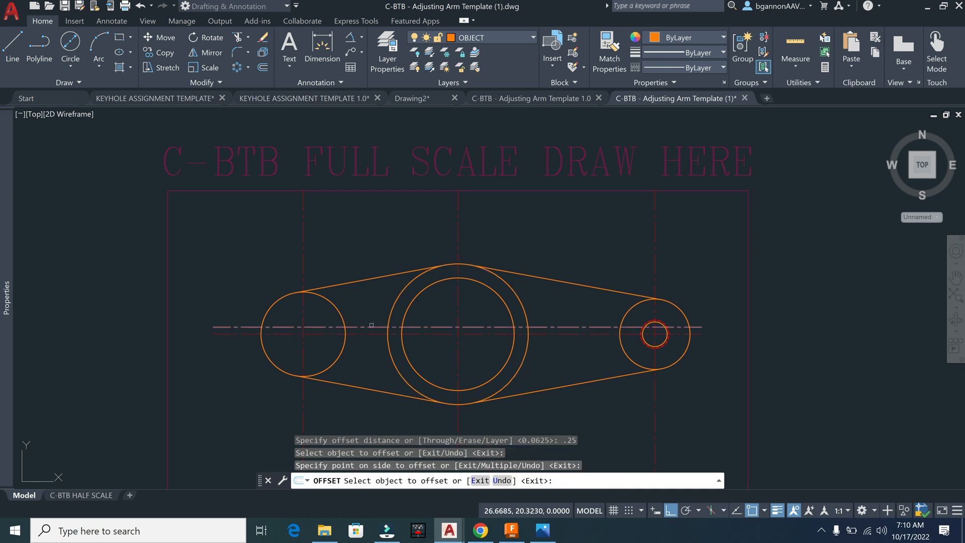
{"action": "left_click", "coordinate": [373, 334]}
{"action": "left_click", "coordinate": [409, 347]}
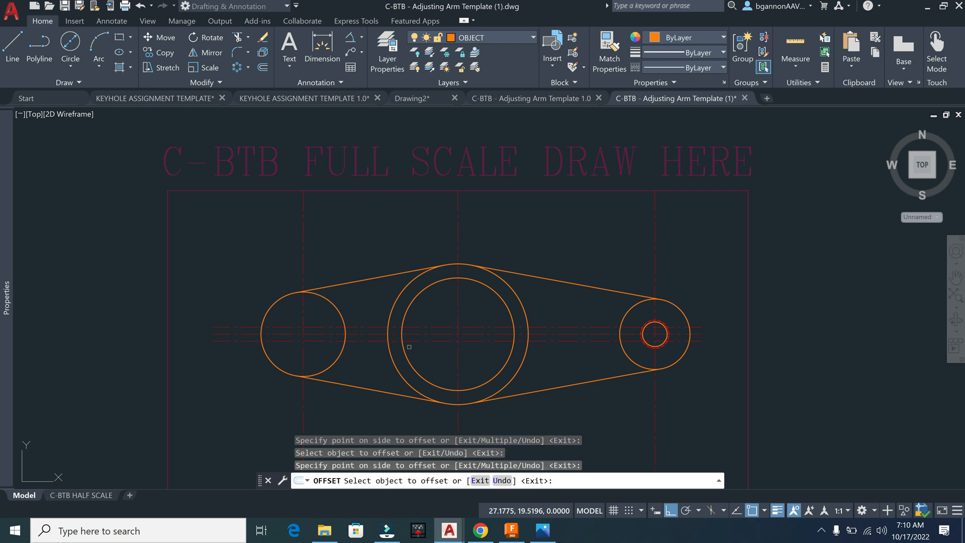
{"action": "key", "text": "Escape"}
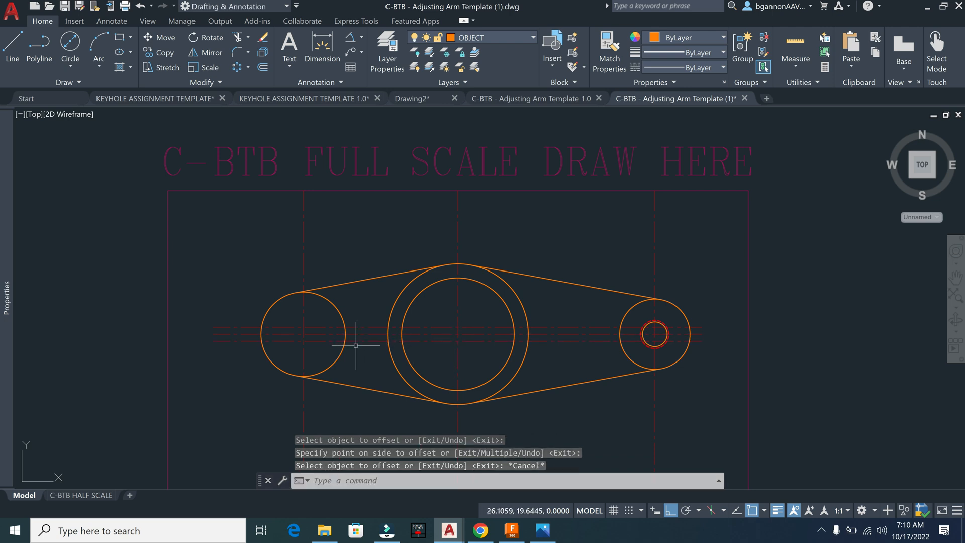
Step: Trim both offset horizontal lines out of the gaps between the left, middle and right circles
{"action": "type", "text": "tr"}
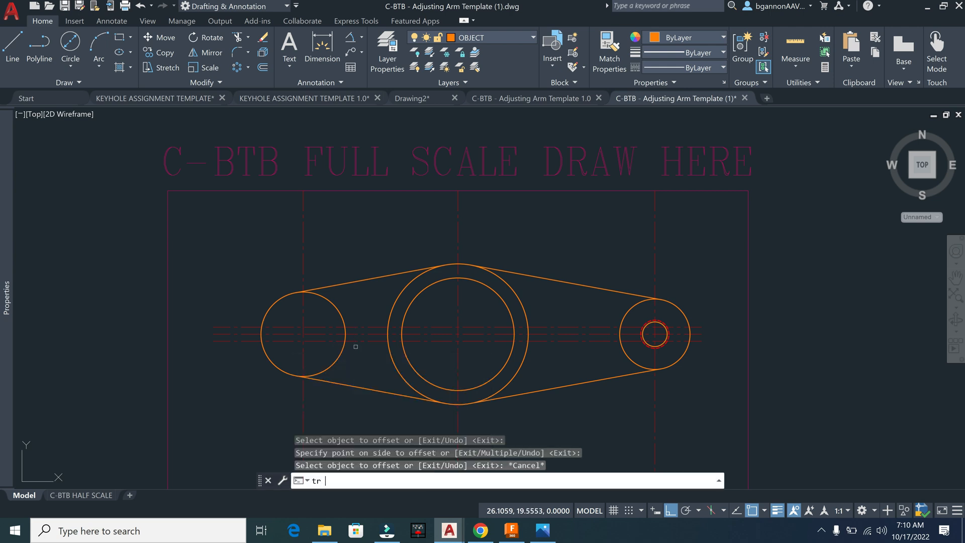
{"action": "key", "text": "Return"}
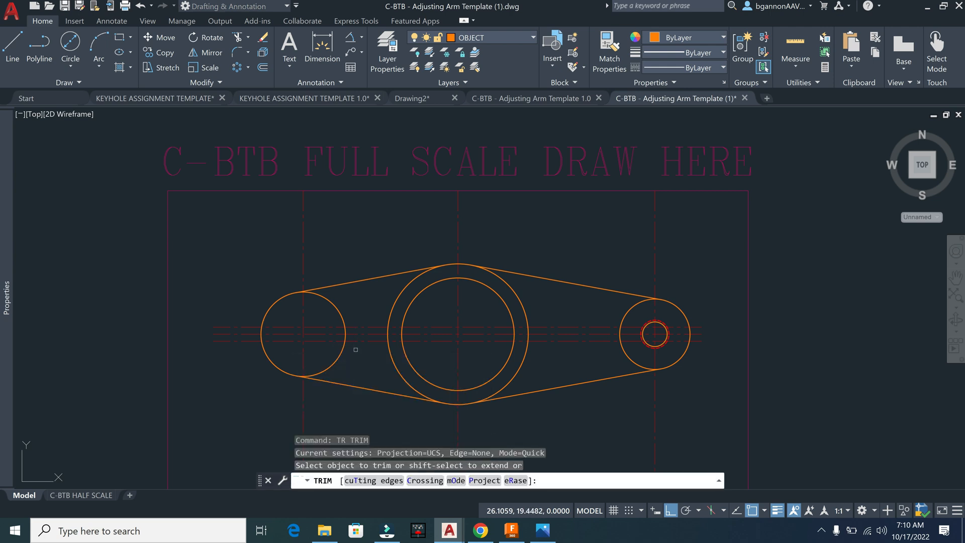
{"action": "key", "text": "Return"}
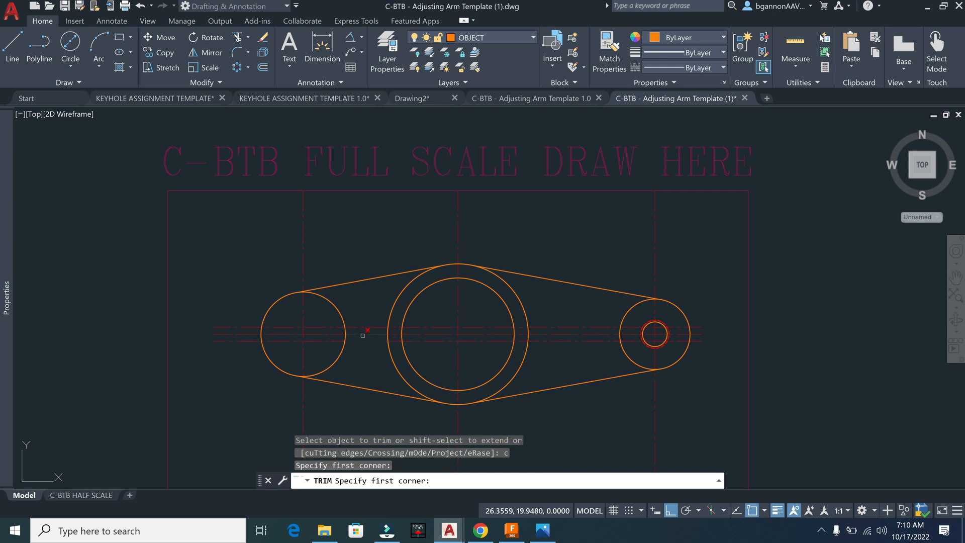
{"action": "key", "text": "Return"}
{"action": "left_click", "coordinate": [362, 325]}
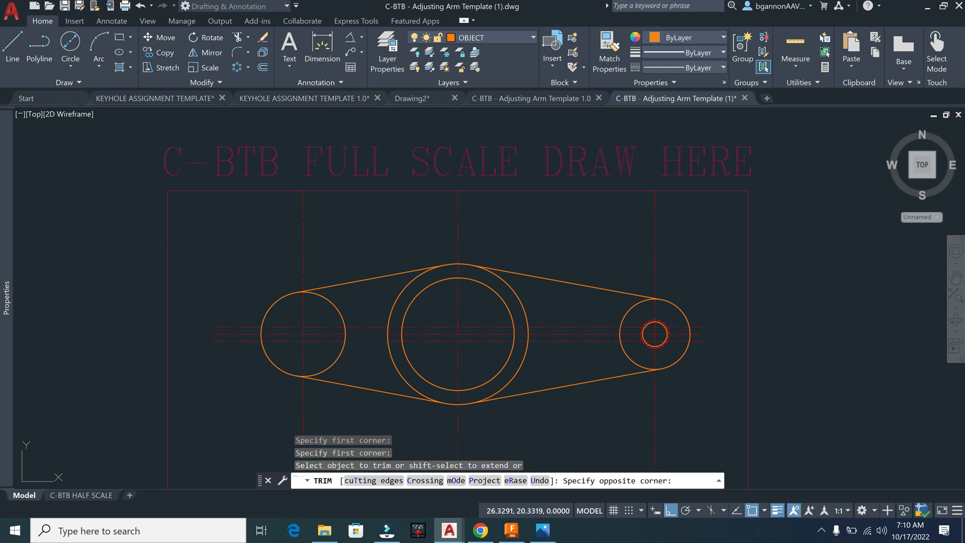
{"action": "left_click", "coordinate": [373, 326]}
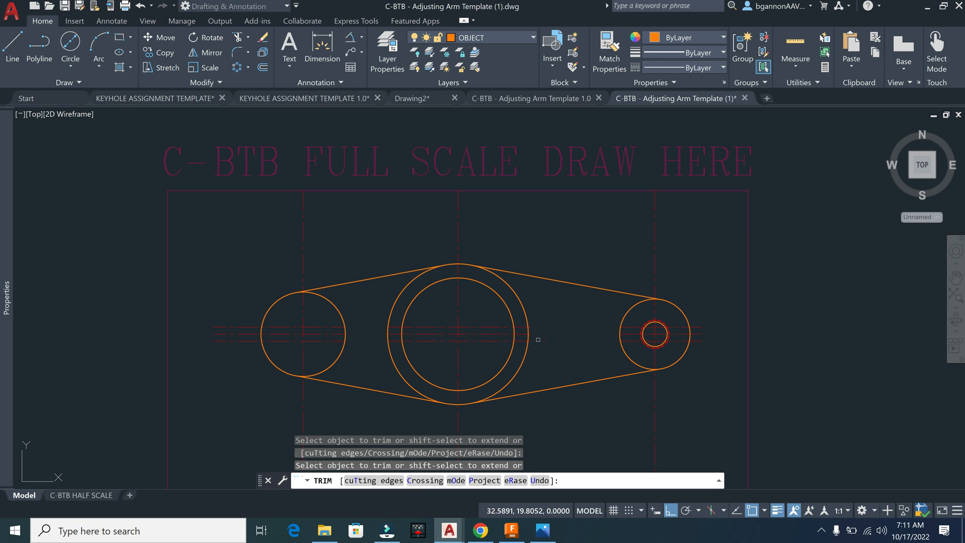
{"action": "key", "text": "ctrl+z"}
{"action": "left_click", "coordinate": [539, 341]}
{"action": "key", "text": "ctrl+z"}
{"action": "key", "text": "ctrl+z"}
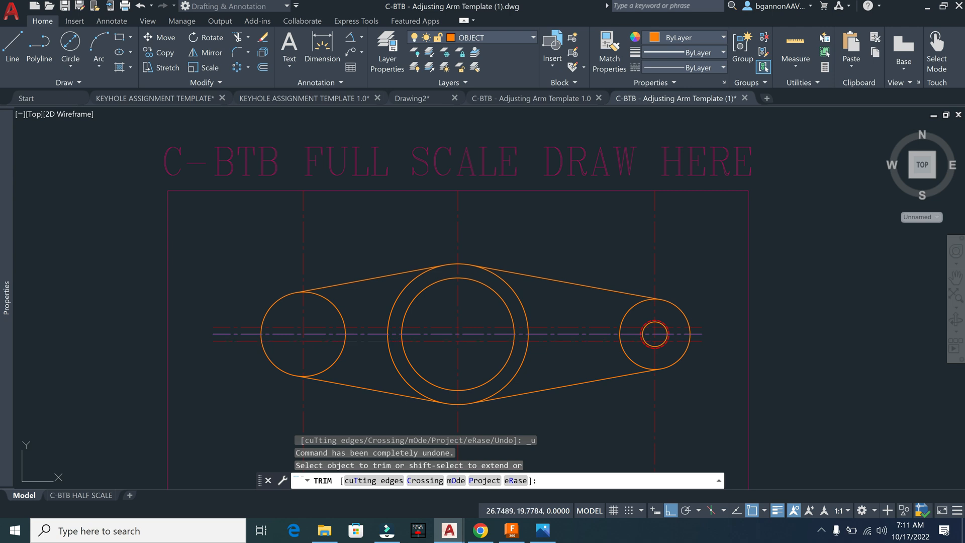
{"action": "left_click", "coordinate": [375, 334]}
{"action": "left_click", "coordinate": [375, 327]}
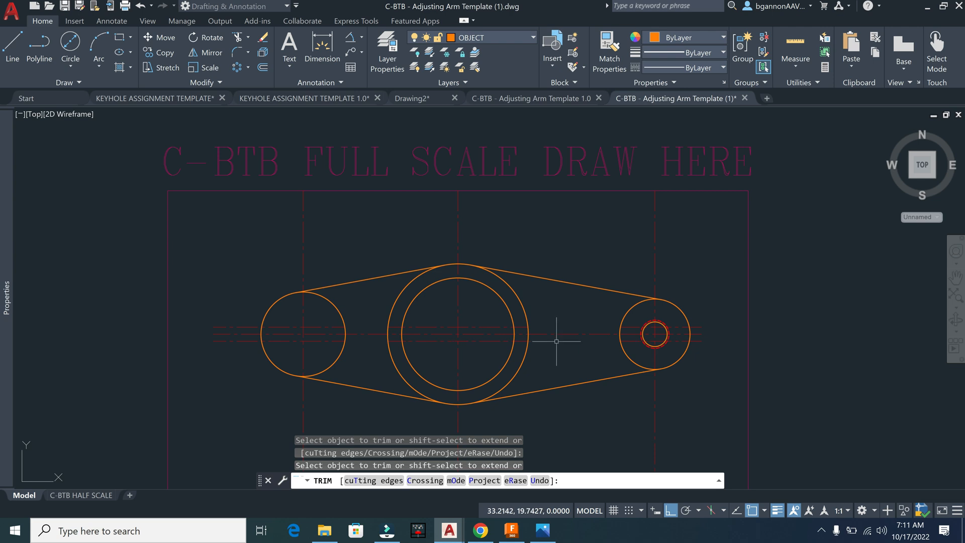
{"action": "key", "text": "Escape"}
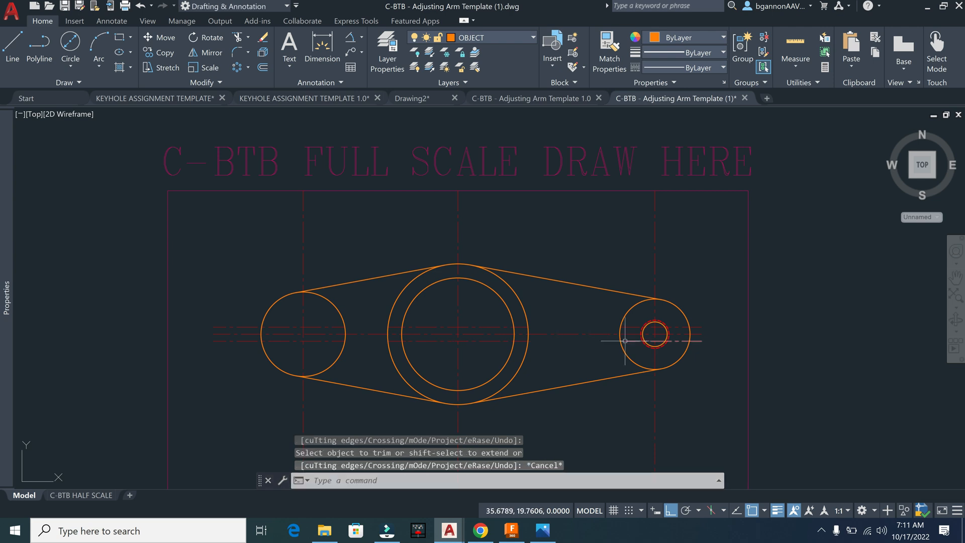
Step: Erase the leftover offset line segments at the left and right circles, keeping those across the middle circles
{"action": "left_click", "coordinate": [625, 341]}
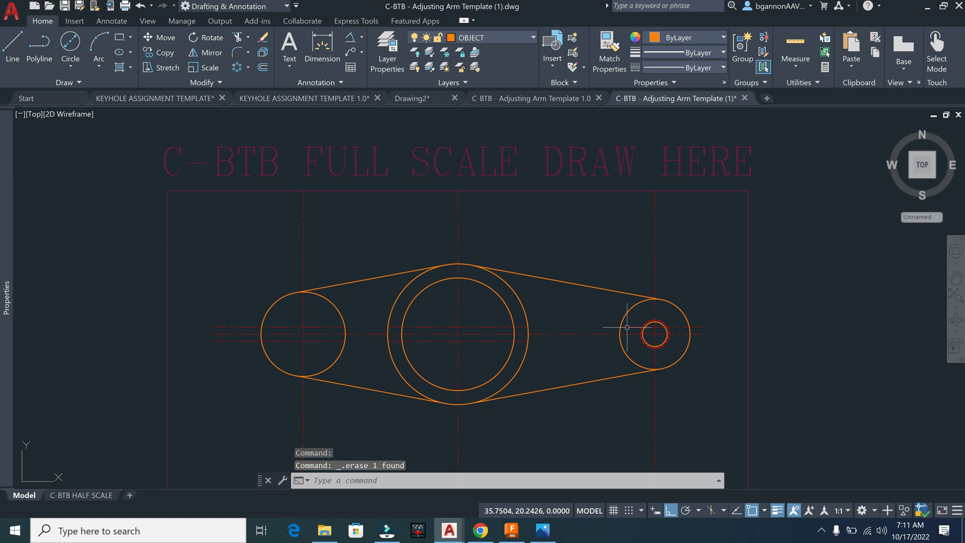
{"action": "key", "text": "Delete"}
{"action": "left_click", "coordinate": [337, 327]}
{"action": "key", "text": "Delete"}
{"action": "left_click", "coordinate": [331, 342]}
{"action": "key", "text": "Delete"}
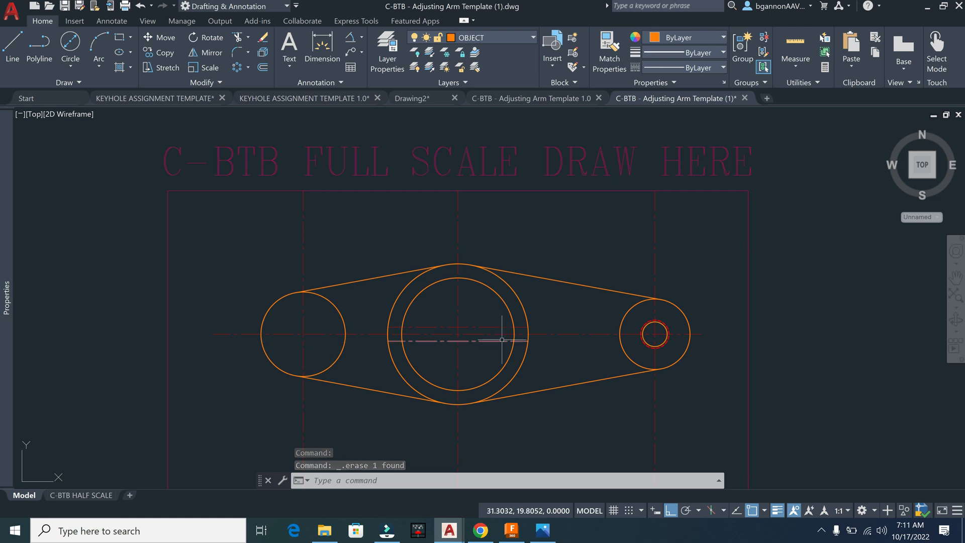
{"action": "mouse_move", "coordinate": [502, 340]}
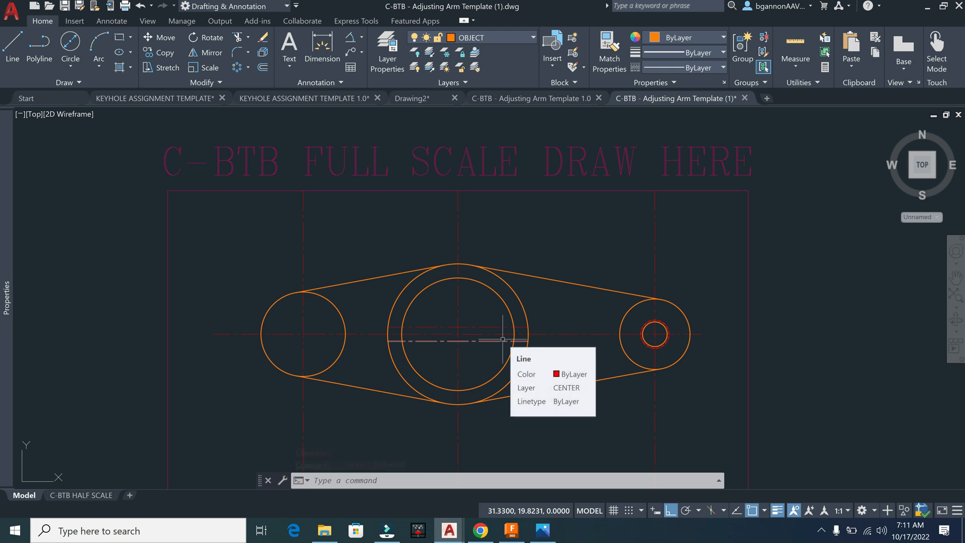
{"action": "scroll", "coordinate": [502, 339], "scroll_direction": "up", "scroll_amount": 4}
{"action": "middle_click_drag", "start_coordinate": [470, 339], "coordinate": [431, 324]}
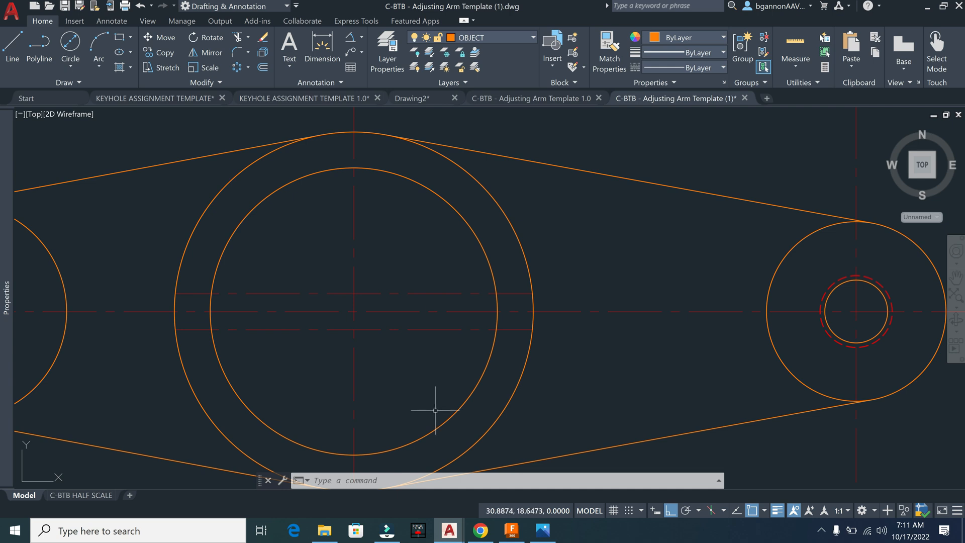
{"action": "type", "text": "o"}
{"action": "key", "text": "Return"}
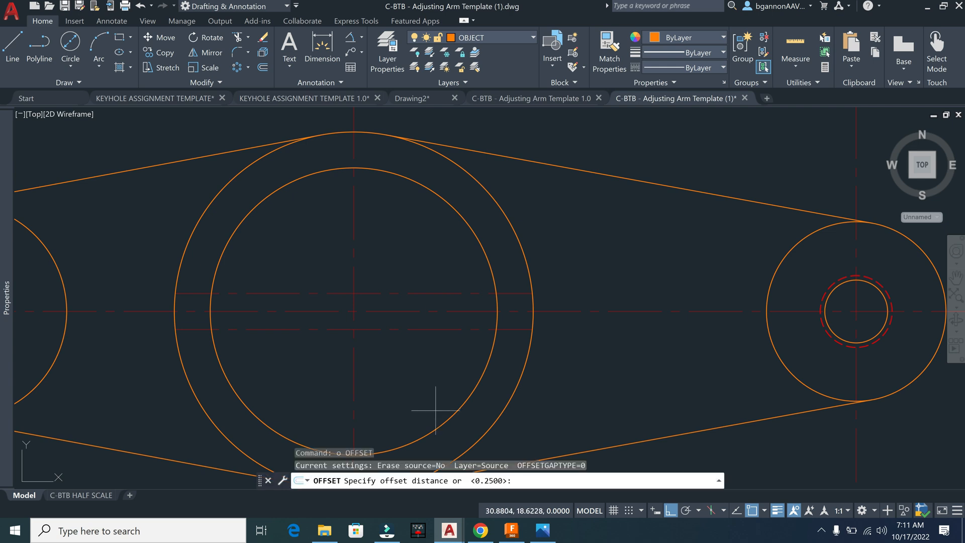
{"action": "type", "text": "1"}
{"action": "key", "text": "Return"}
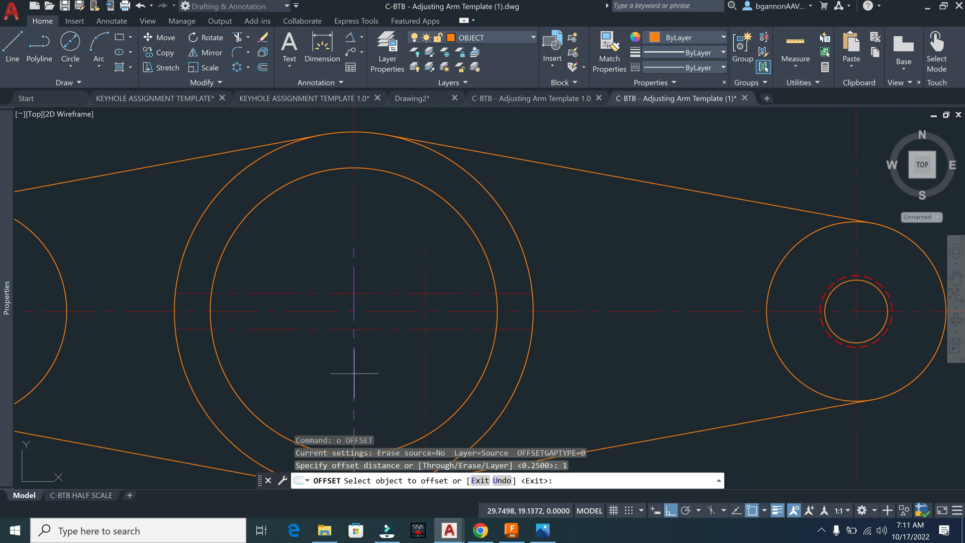
{"action": "left_click", "coordinate": [354, 373]}
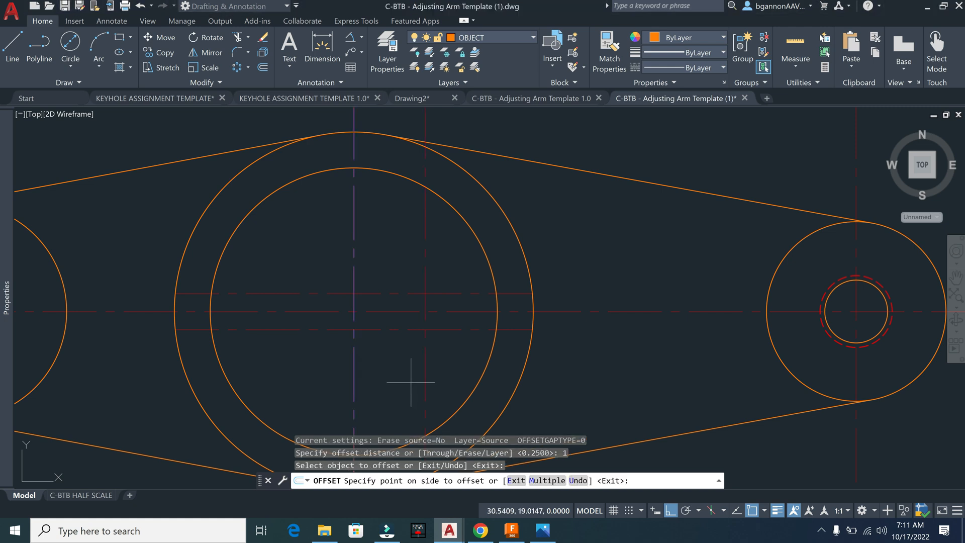
{"action": "key", "text": "Escape"}
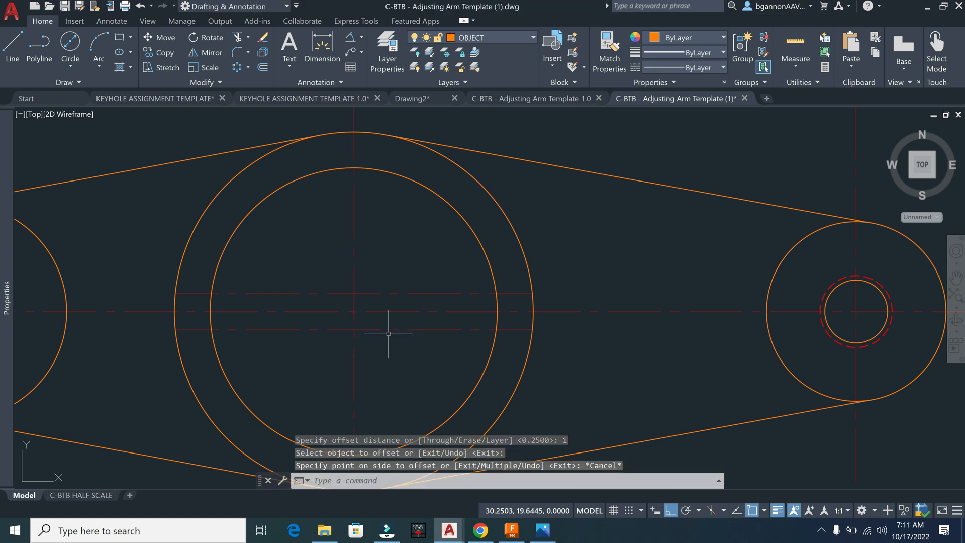
Step: Offset the middle circles' vertical centerline 1 unit to the right
{"action": "type", "text": "o"}
{"action": "key", "text": "Return"}
{"action": "type", "text": "1"}
{"action": "key", "text": "Return"}
{"action": "left_click", "coordinate": [354, 351]}
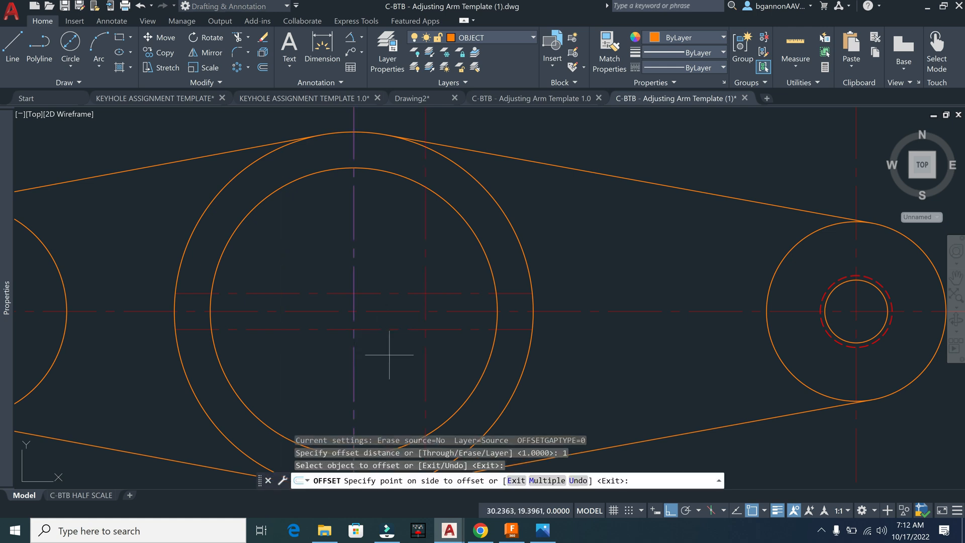
{"action": "left_click", "coordinate": [394, 355]}
{"action": "key", "text": "Escape"}
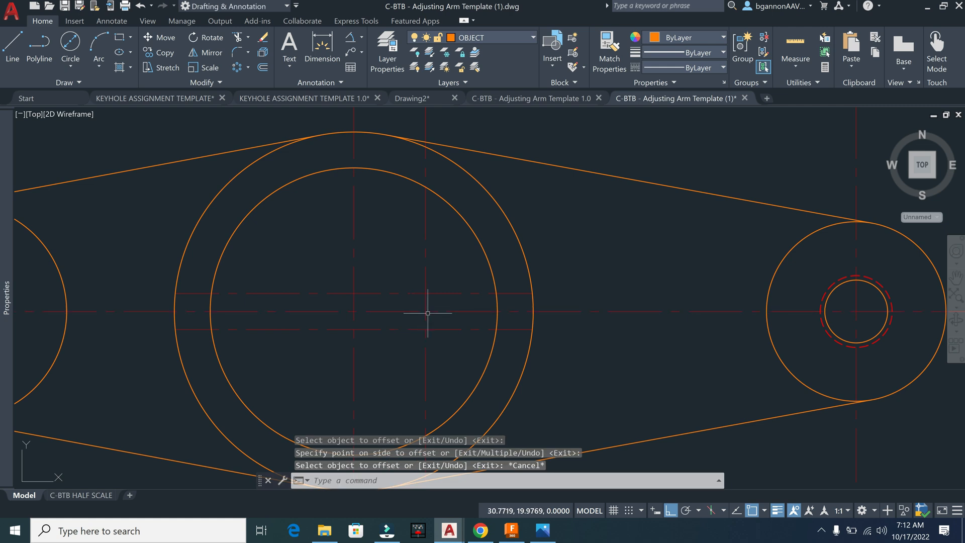
Step: Draw a circle of radius 1.25 centered where the offset vertical centerline crosses the horizontal centerline, checking its size on the reference drawing
{"action": "type", "text": "c"}
{"action": "key", "text": "Return"}
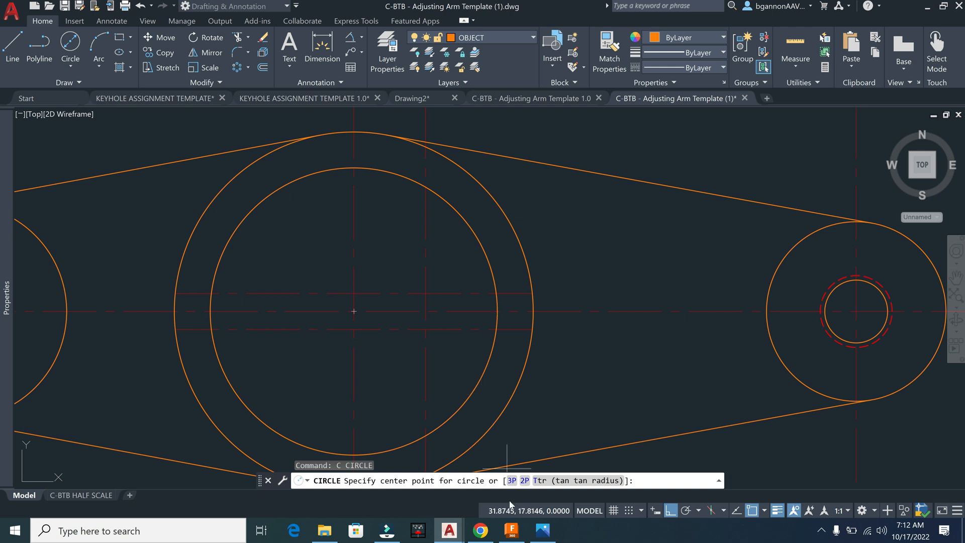
{"action": "left_click", "coordinate": [542, 530]}
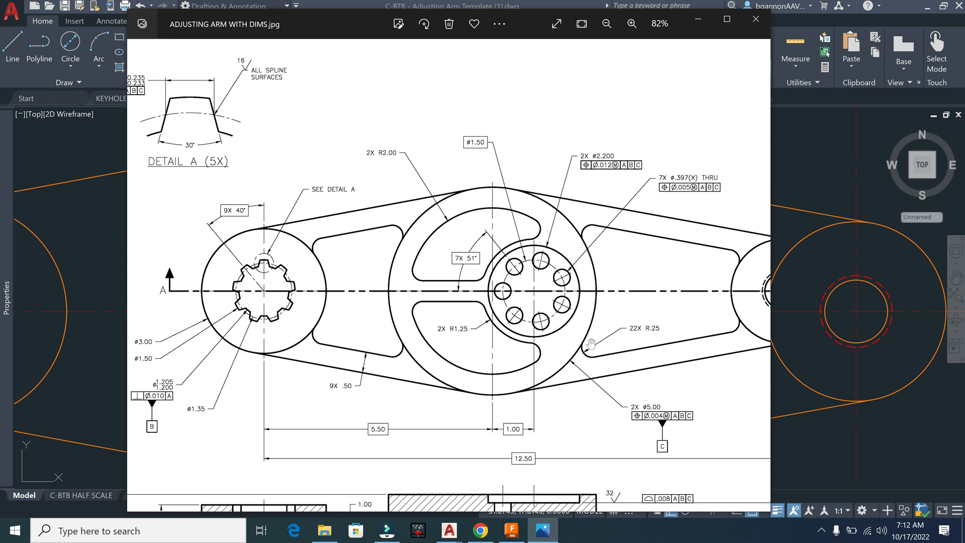
{"action": "left_click", "coordinate": [452, 528]}
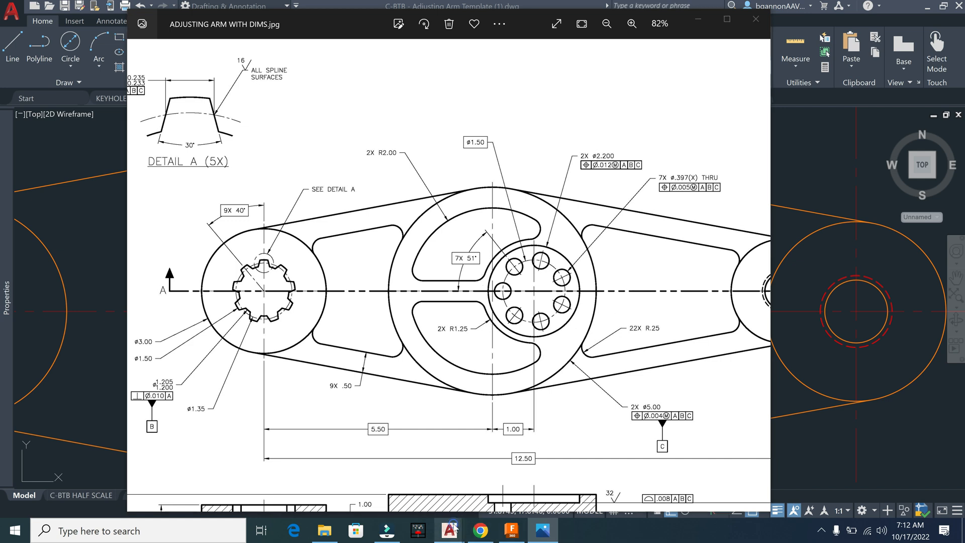
{"action": "left_click", "coordinate": [681, 475]}
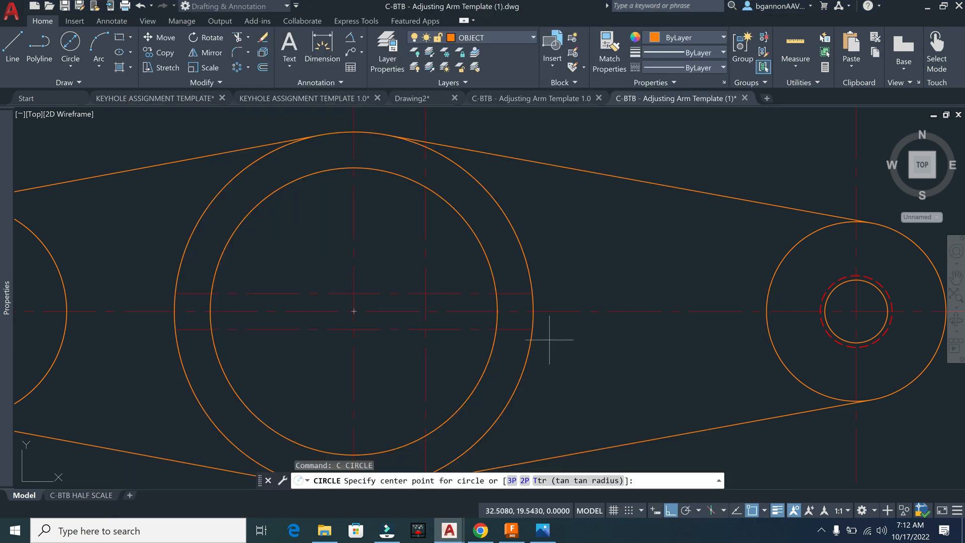
{"action": "type", "text": "c"}
{"action": "key", "text": "Return"}
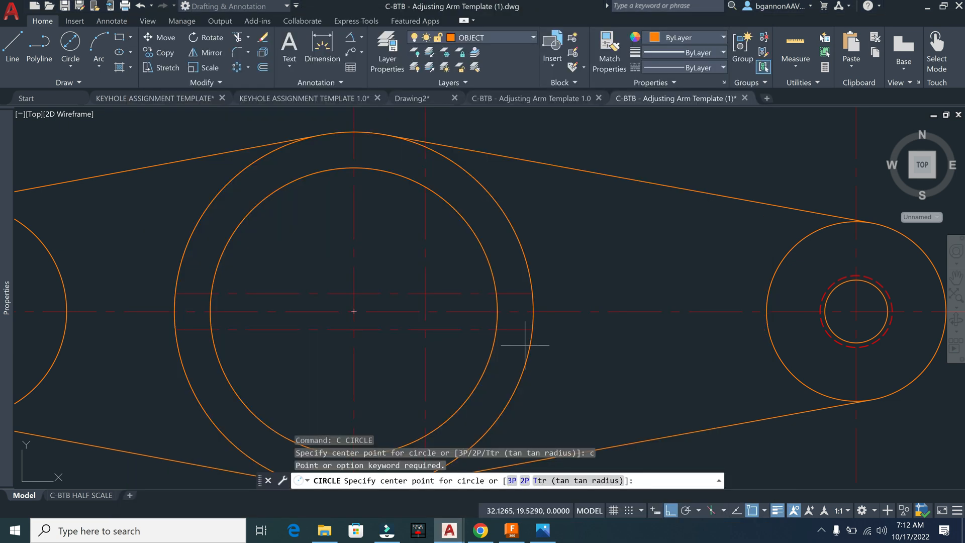
{"action": "left_click", "coordinate": [426, 311]}
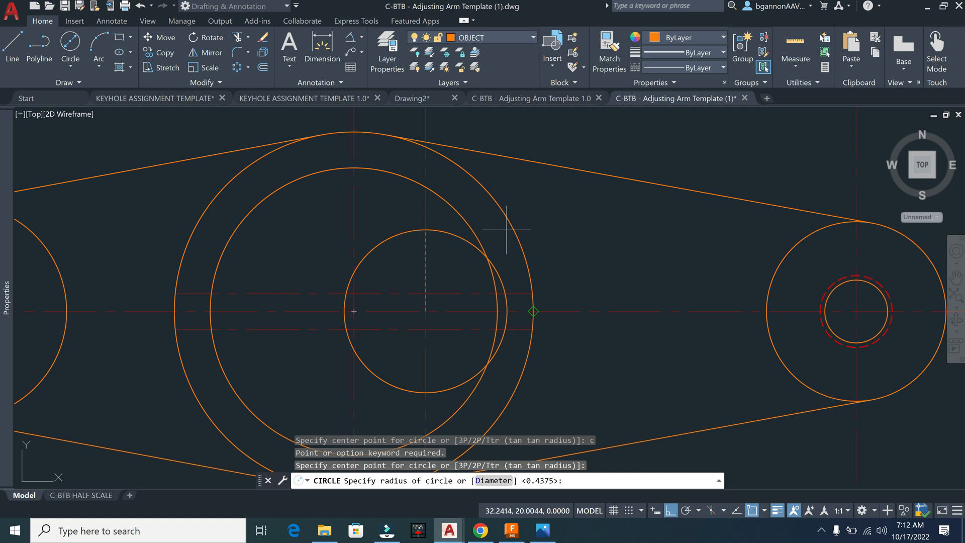
{"action": "type", "text": "1.25"}
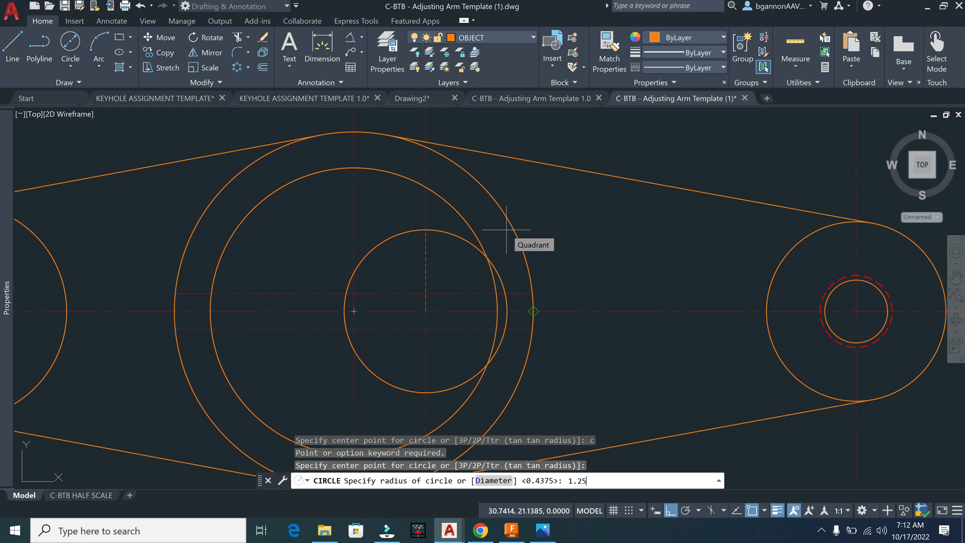
{"action": "key", "text": "Return"}
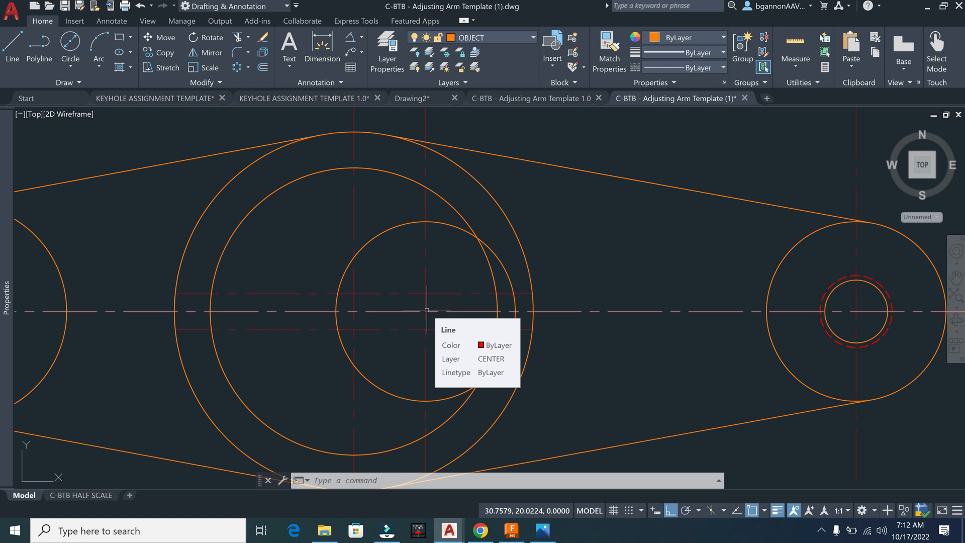
Step: Draw a 2.2 diameter circle concentric with the 1.25 radius circle
{"action": "type", "text": "c"}
{"action": "key", "text": "Return"}
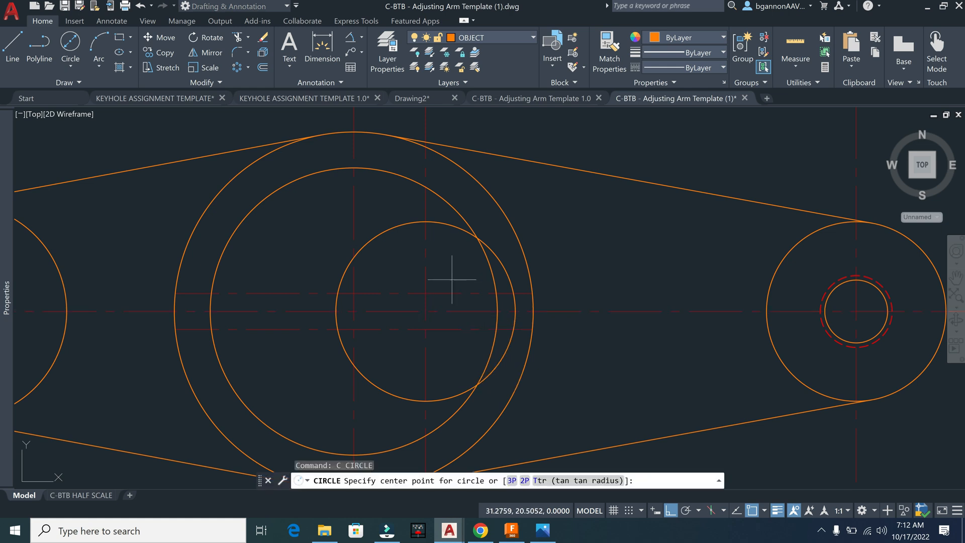
{"action": "left_click", "coordinate": [426, 309]}
{"action": "type", "text": "d"}
{"action": "key", "text": "Return"}
{"action": "type", "text": "2"}
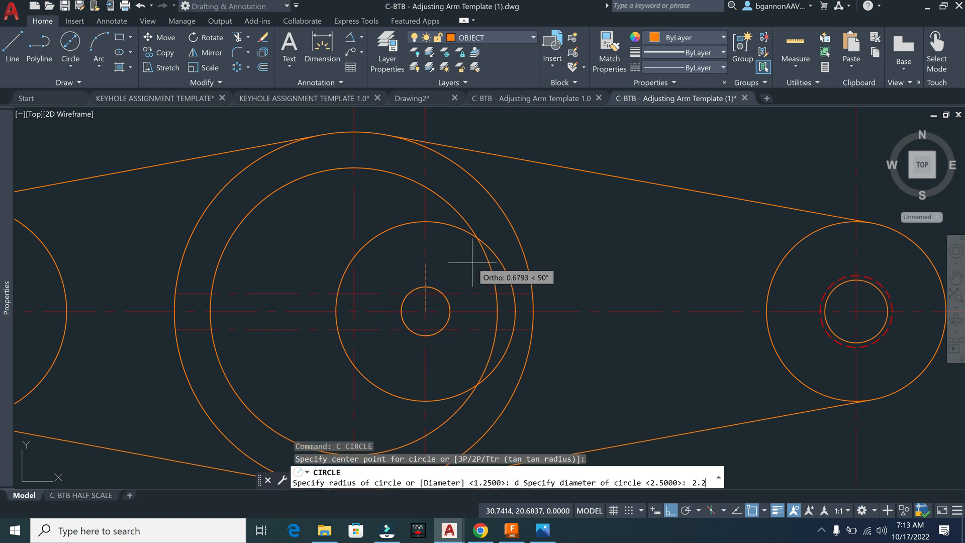
{"action": "type", "text": ".2"}
{"action": "key", "text": "Return"}
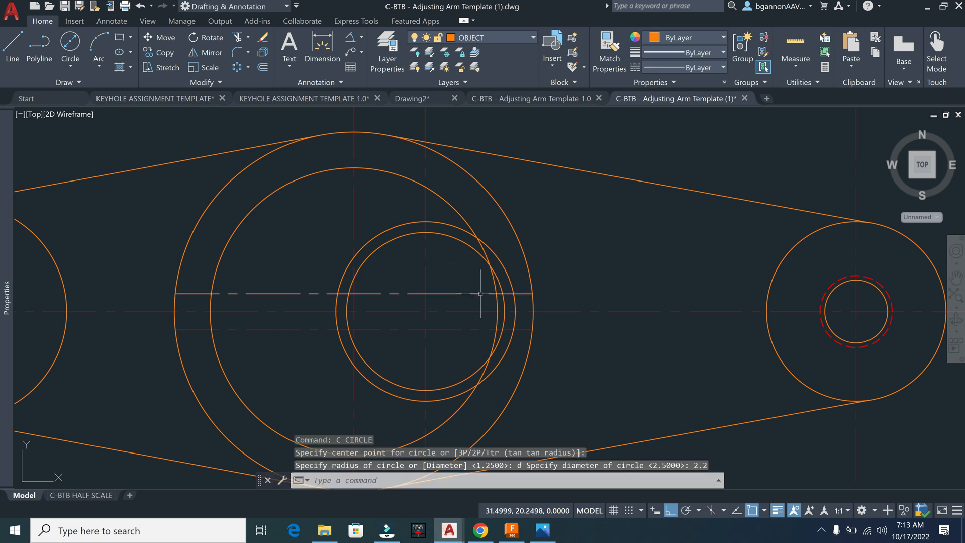
{"action": "key", "text": "Escape"}
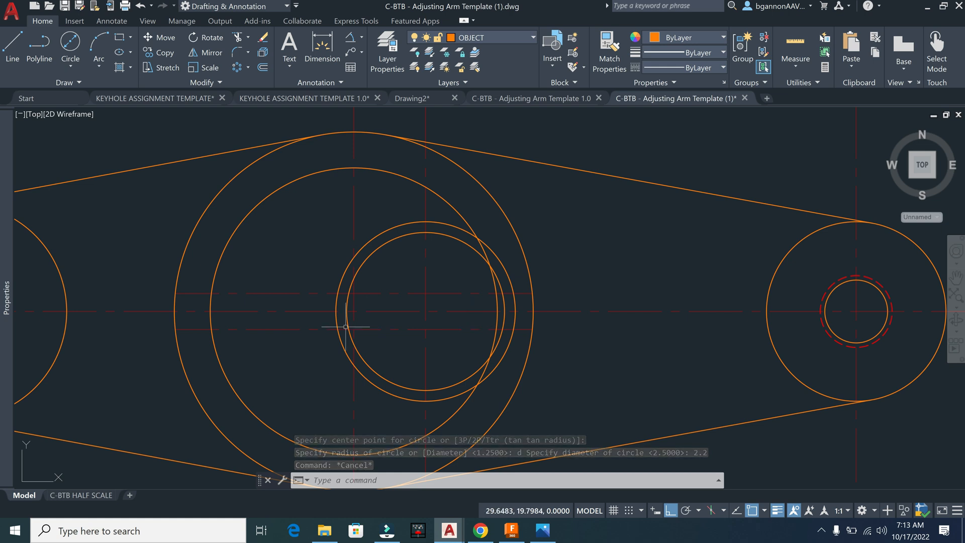
Step: Move the two offset horizontal lines across the middle hub to the OBJECT layer
{"action": "left_click", "coordinate": [311, 329]}
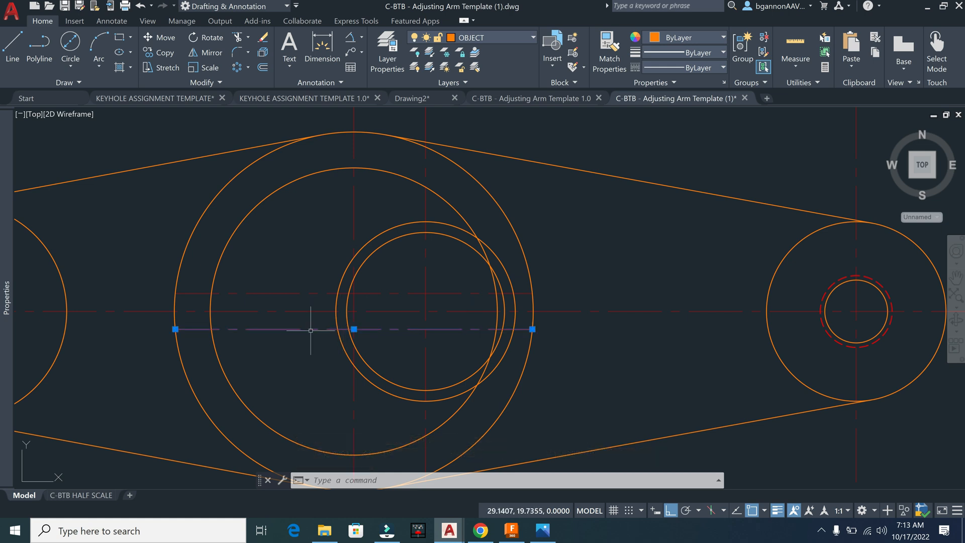
{"action": "left_click", "coordinate": [306, 284]}
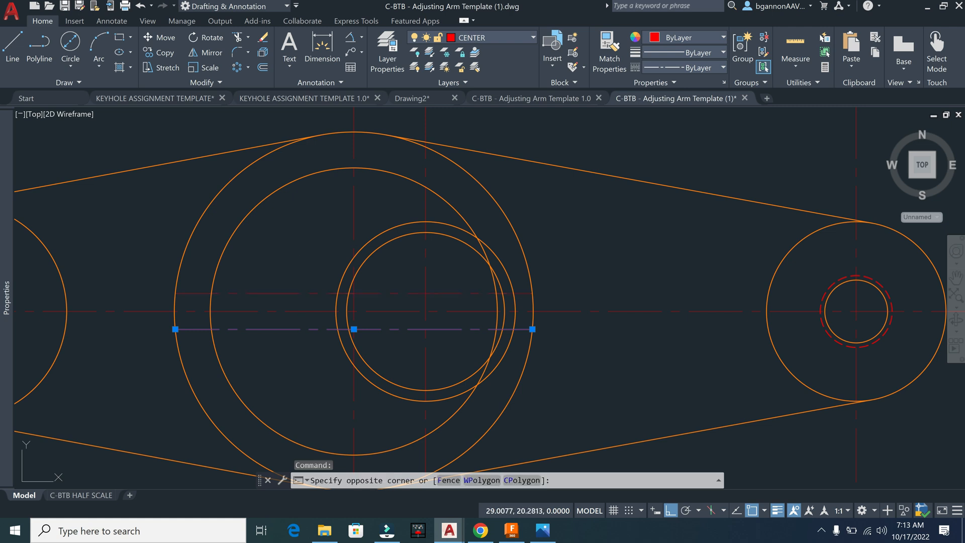
{"action": "left_click", "coordinate": [297, 296]}
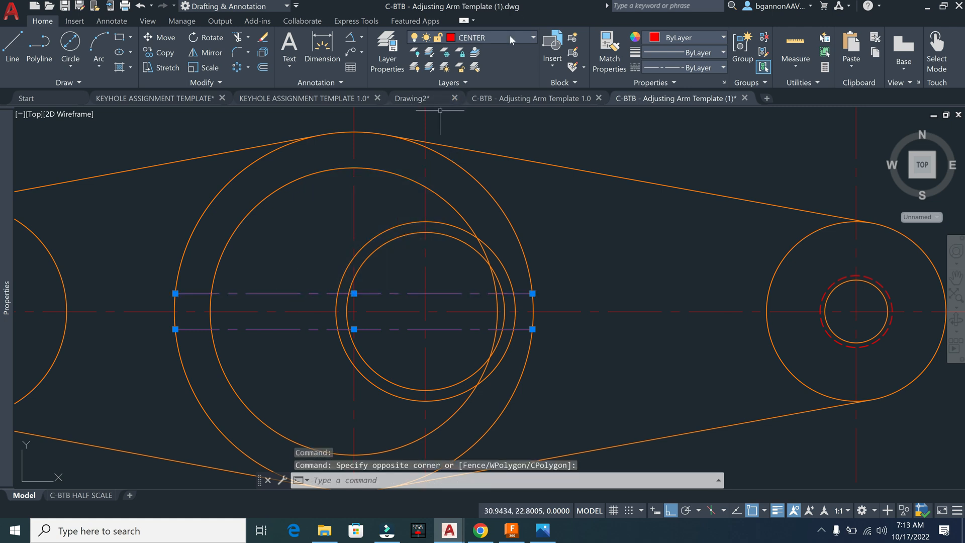
{"action": "left_click", "coordinate": [510, 37]}
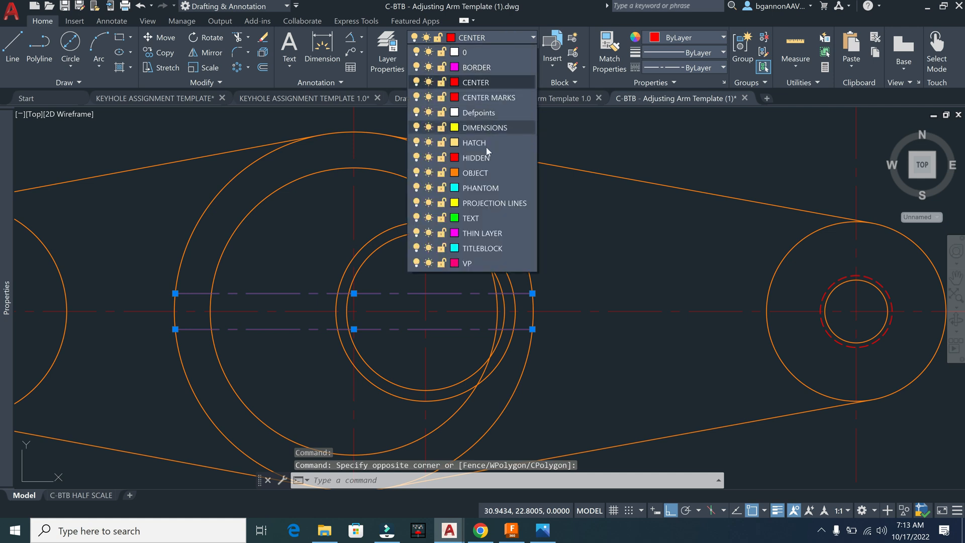
{"action": "left_click", "coordinate": [482, 173]}
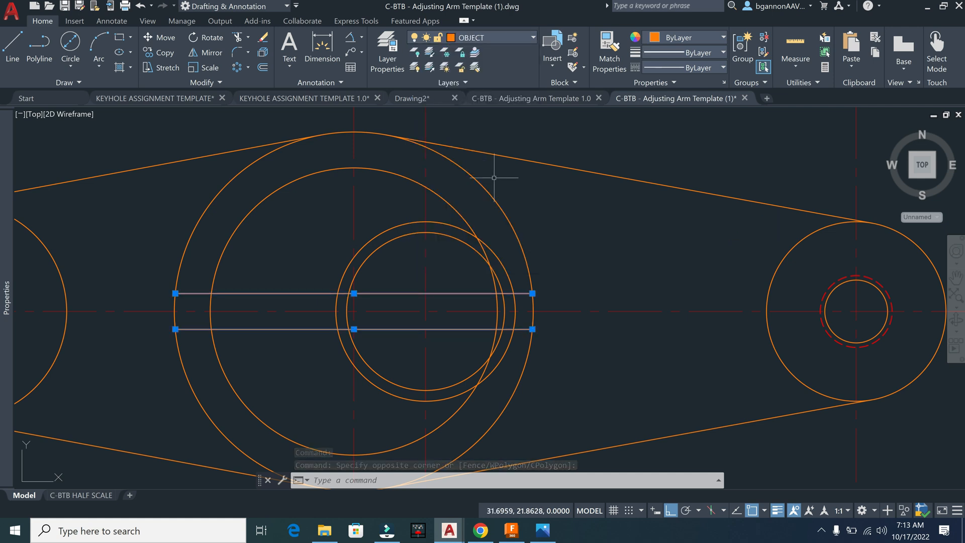
{"action": "key", "text": "Escape"}
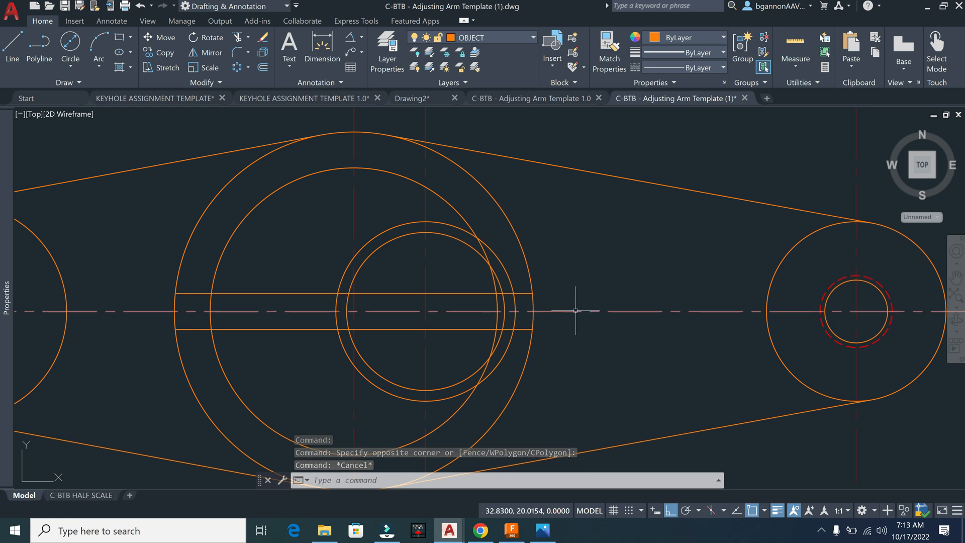
Step: Trim the 1.25 radius circle outside the hub's inner circle, and trim the inner circle's arc inside the 1.25 radius circle
{"action": "type", "text": "tr"}
{"action": "key", "text": "Return"}
{"action": "left_click", "coordinate": [509, 273]}
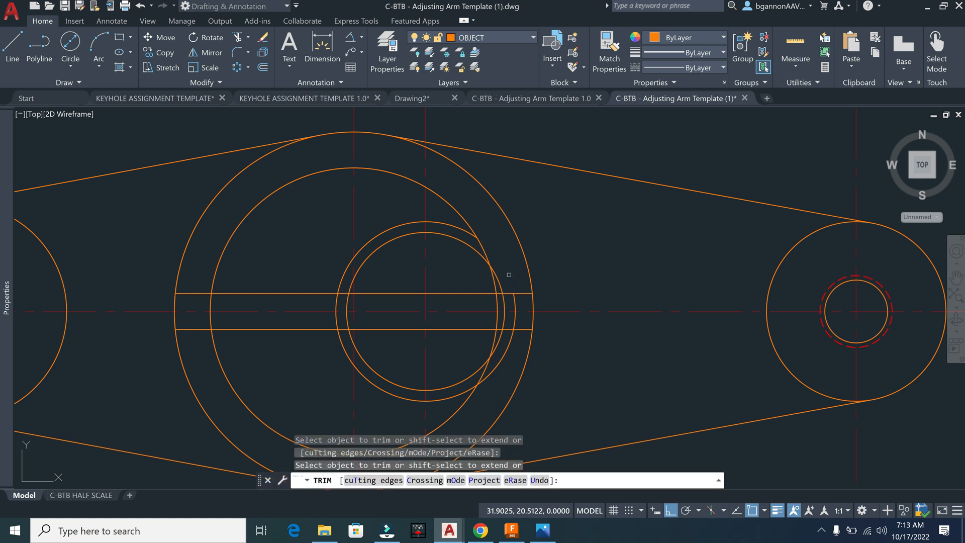
{"action": "left_click", "coordinate": [515, 315]}
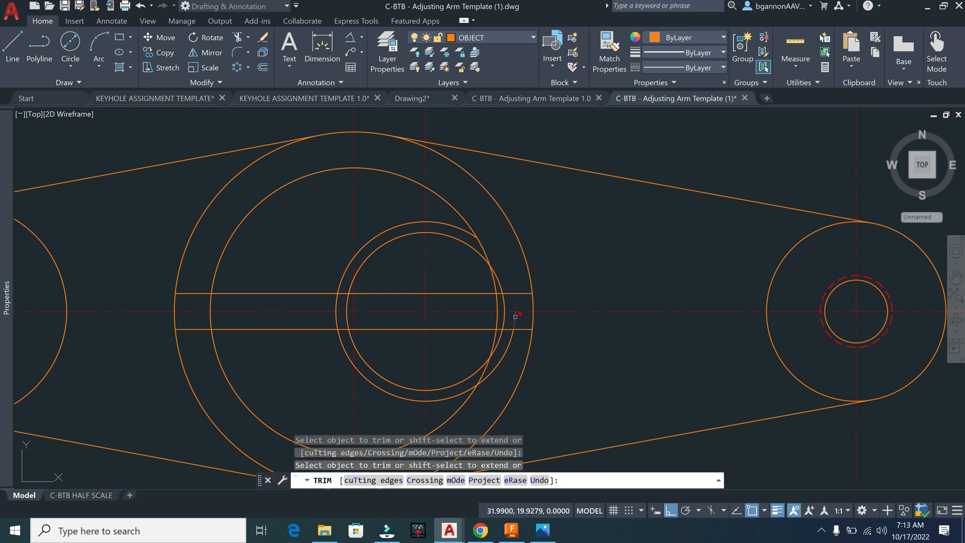
{"action": "left_click_drag", "start_coordinate": [503, 334], "coordinate": [509, 339]}
{"action": "left_click", "coordinate": [495, 286]}
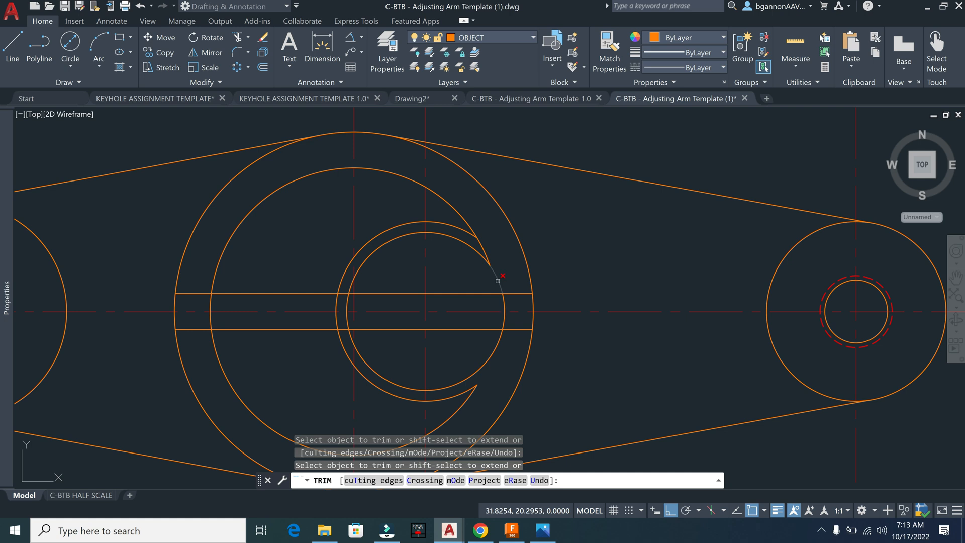
{"action": "left_click", "coordinate": [494, 264]}
Step: Trim both offset horizontal lines back to the left side of the 1.25 radius circle
{"action": "left_click", "coordinate": [486, 295]}
{"action": "left_click", "coordinate": [411, 293]}
{"action": "left_click", "coordinate": [528, 293]}
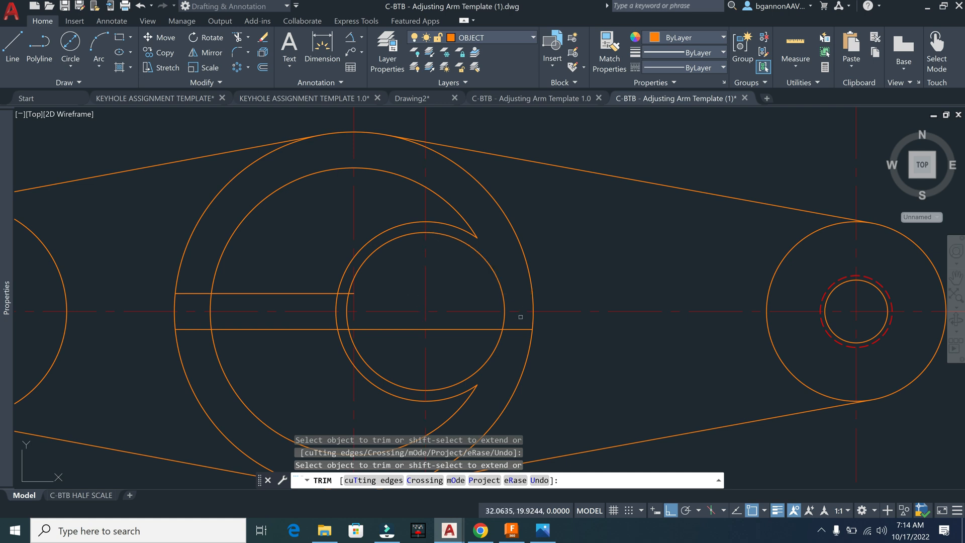
{"action": "left_click", "coordinate": [498, 330]}
{"action": "left_click", "coordinate": [395, 329]}
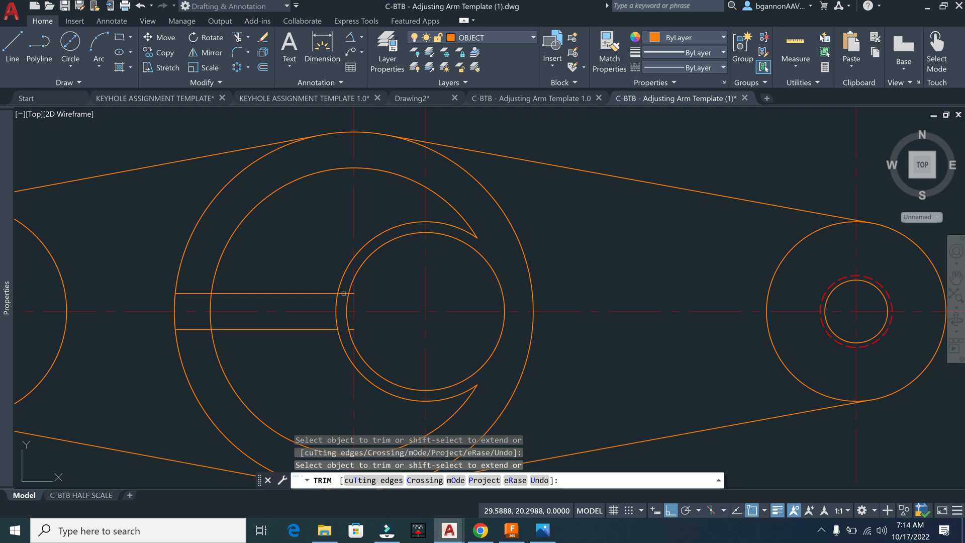
{"action": "scroll", "coordinate": [344, 295], "scroll_direction": "up", "scroll_amount": 4}
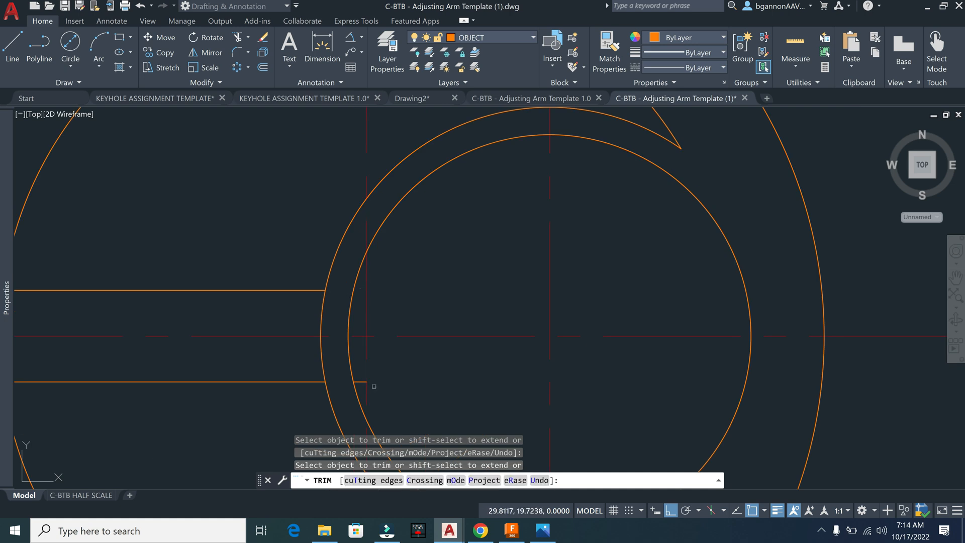
{"action": "scroll", "coordinate": [360, 381], "scroll_direction": "down", "scroll_amount": 4}
{"action": "middle_click_drag", "start_coordinate": [361, 378], "coordinate": [412, 306]}
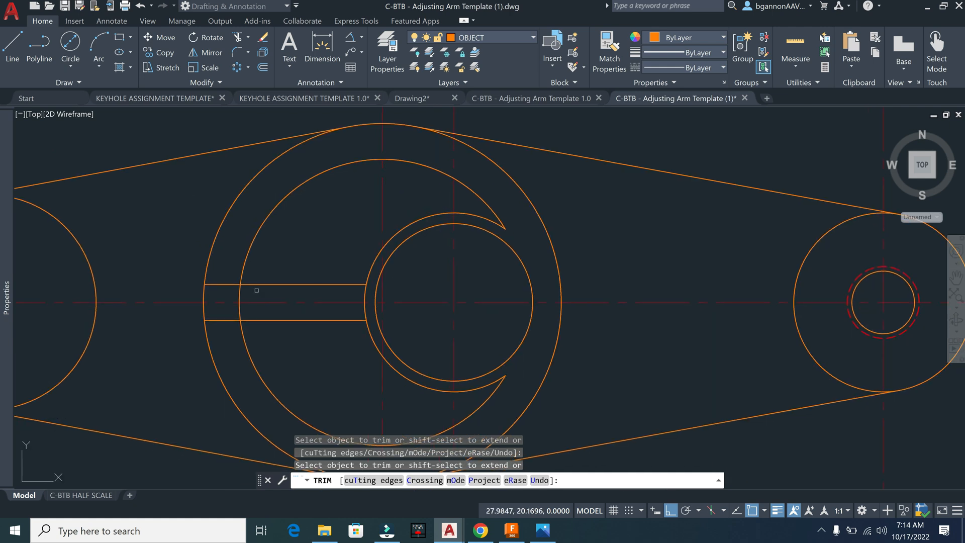
Step: Trim the left ends of both horizontal lines between the hub's outer and inner circles
{"action": "left_click", "coordinate": [238, 284]}
{"action": "left_click", "coordinate": [236, 321]}
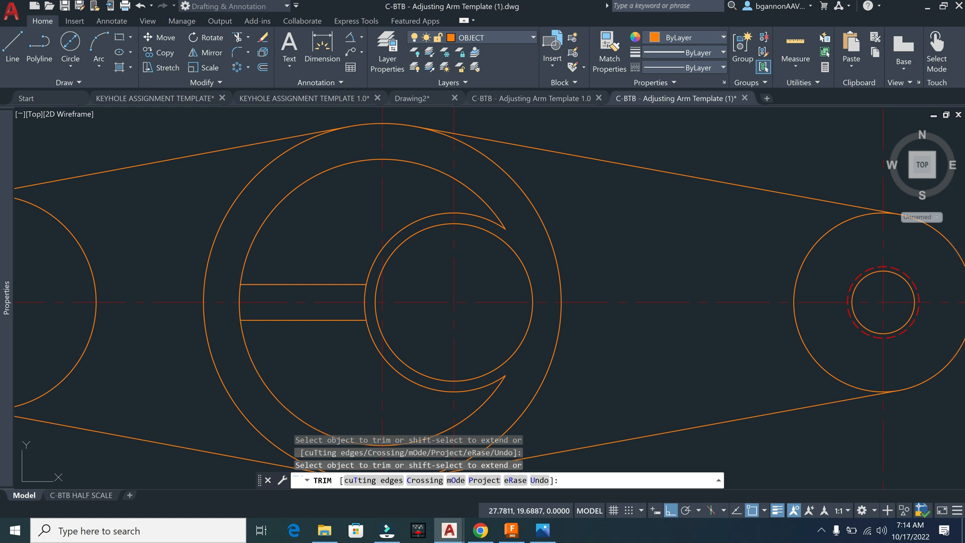
{"action": "key", "text": "Escape"}
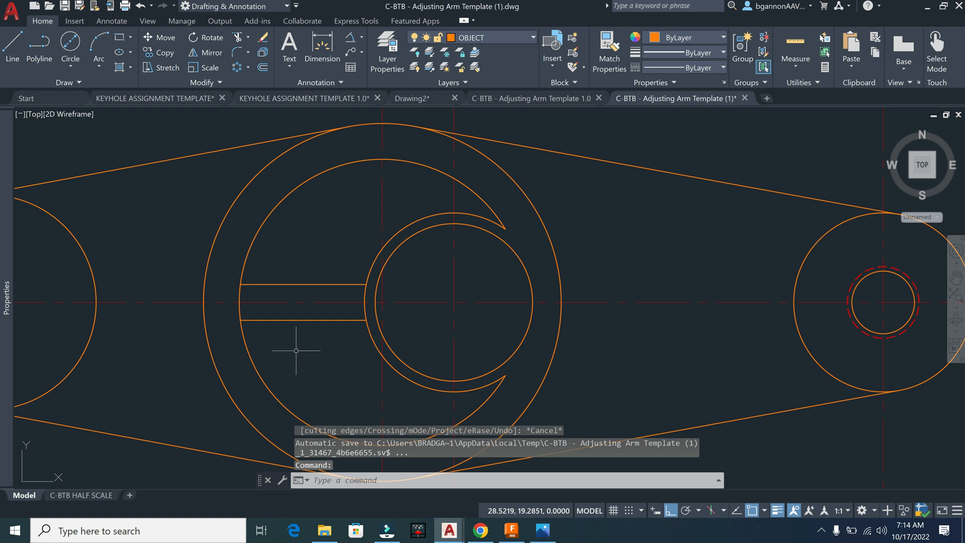
Step: Trim the inner circle and the 1.25 radius arc between the two horizontal lines to separate the upper and lower cutouts
{"action": "type", "text": "tr"}
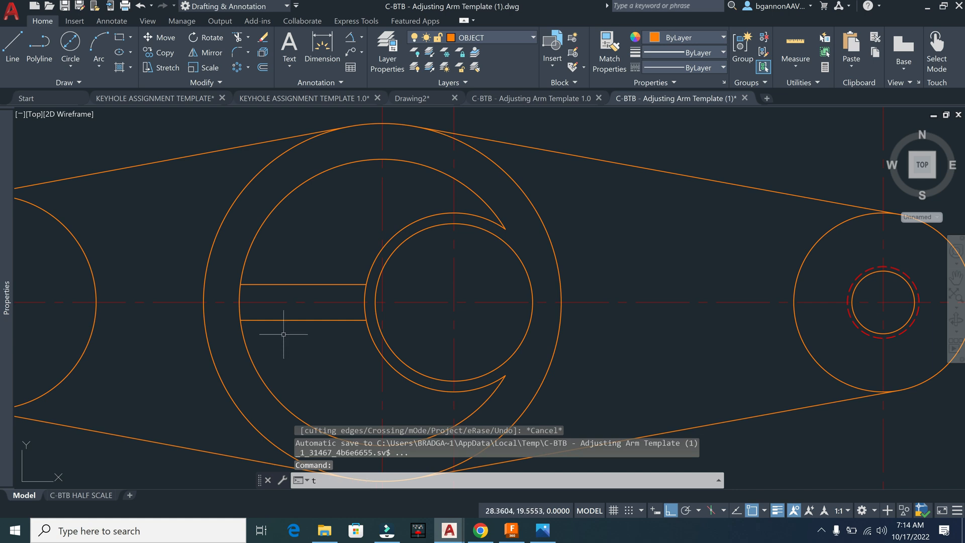
{"action": "key", "text": "Return"}
{"action": "left_click", "coordinate": [240, 311]}
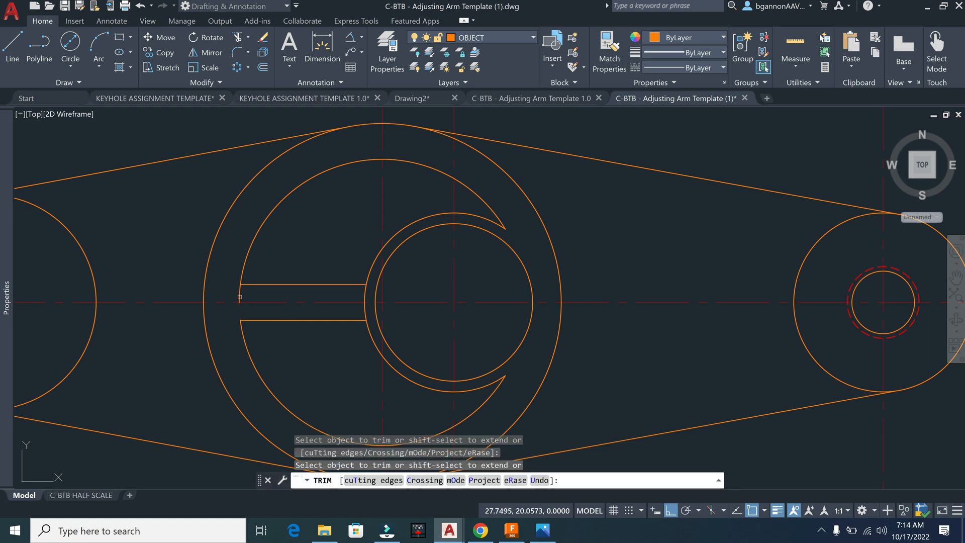
{"action": "left_click", "coordinate": [239, 293]}
{"action": "scroll", "coordinate": [262, 310], "scroll_direction": "down", "scroll_amount": 2}
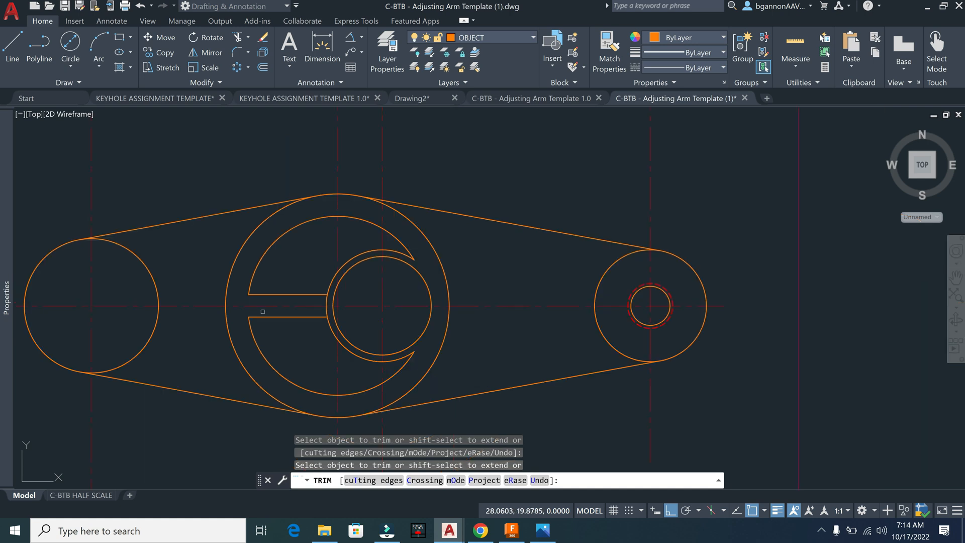
{"action": "left_click", "coordinate": [328, 310]}
{"action": "key", "text": "Escape"}
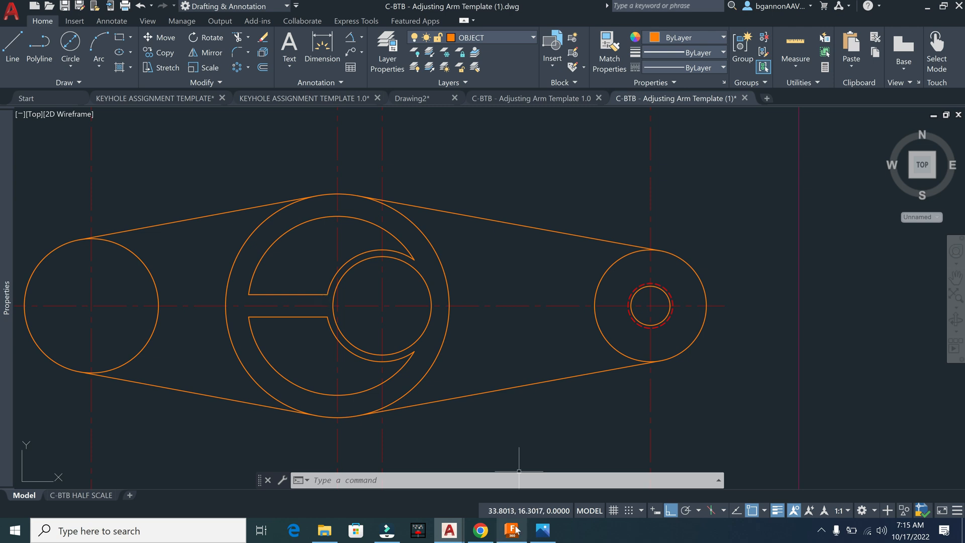
Step: Check the fillet callout in ADJUSTING ARM WITH DIMS.jpg, and fillet the upper cutout's lower-left corner in the AutoCAD drawing with radius 0.25
{"action": "left_click", "coordinate": [541, 531]}
{"action": "scroll", "coordinate": [435, 465], "scroll_direction": "down", "scroll_amount": 4}
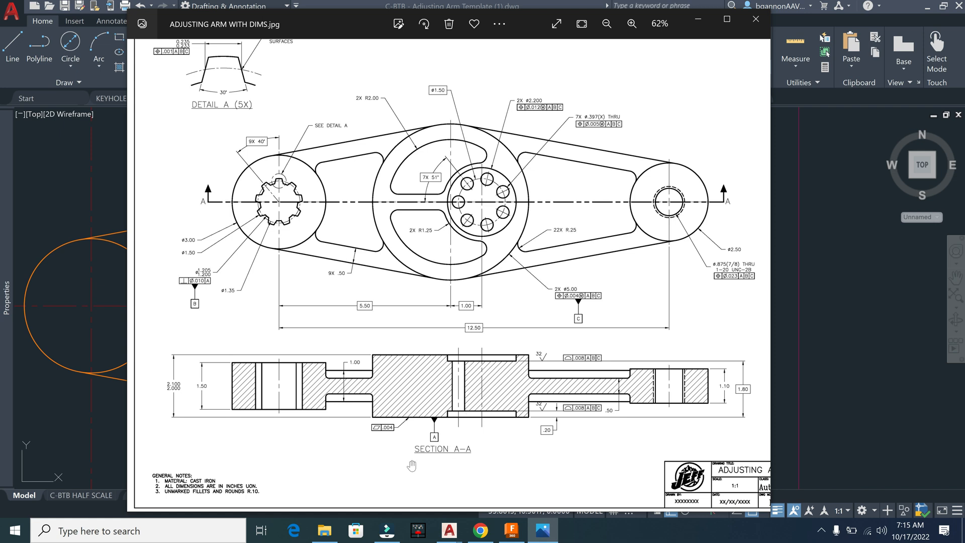
{"action": "left_click_drag", "start_coordinate": [512, 439], "coordinate": [481, 444]}
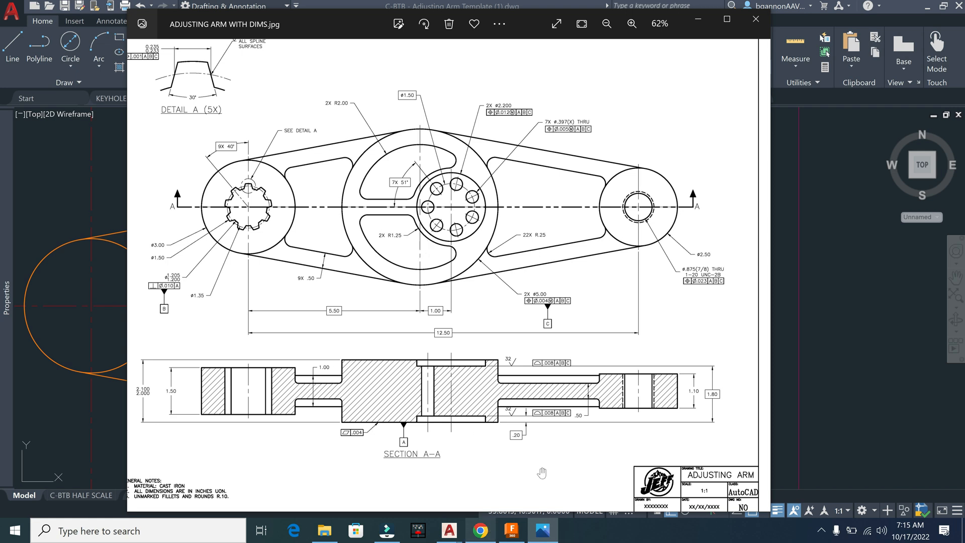
{"action": "left_click", "coordinate": [449, 530]}
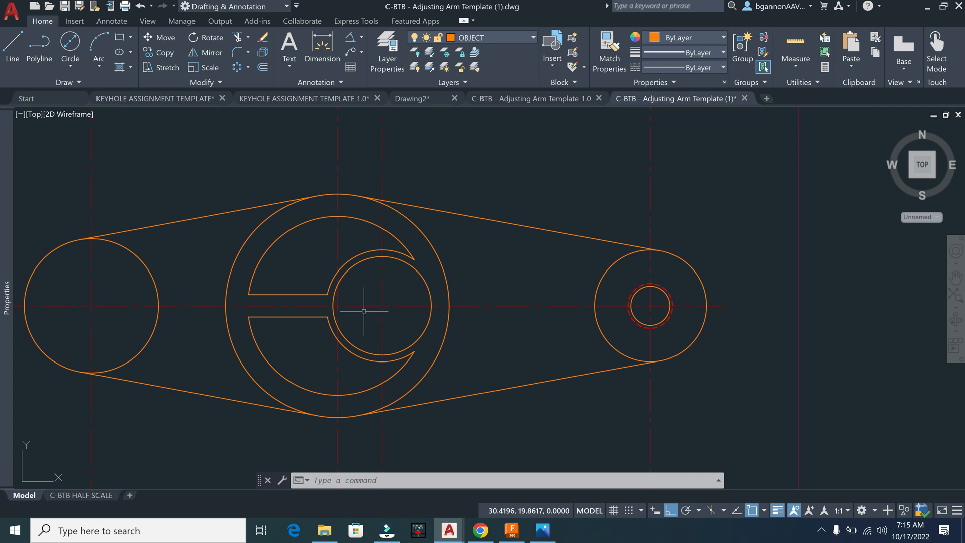
{"action": "type", "text": "f"}
{"action": "key", "text": "Return"}
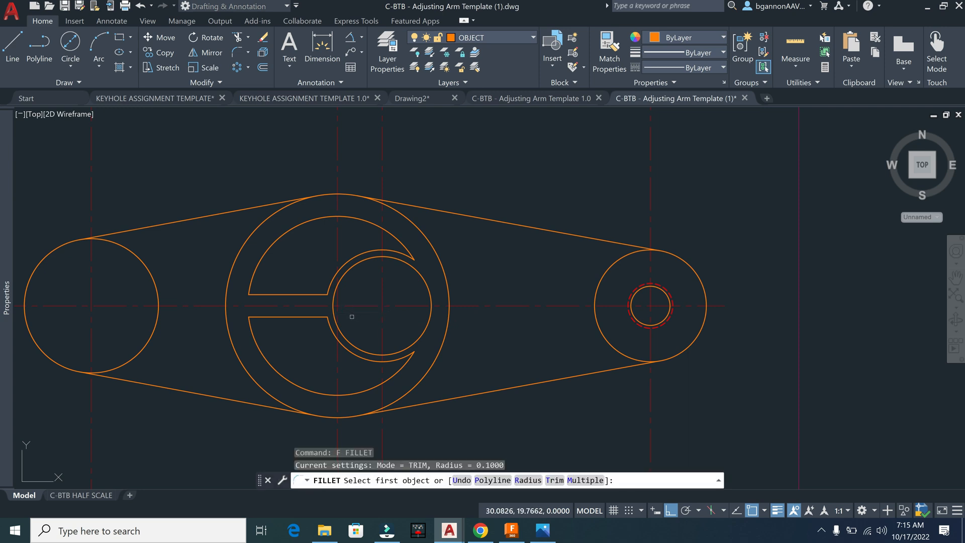
{"action": "type", "text": ".2"}
{"action": "key", "text": "Return"}
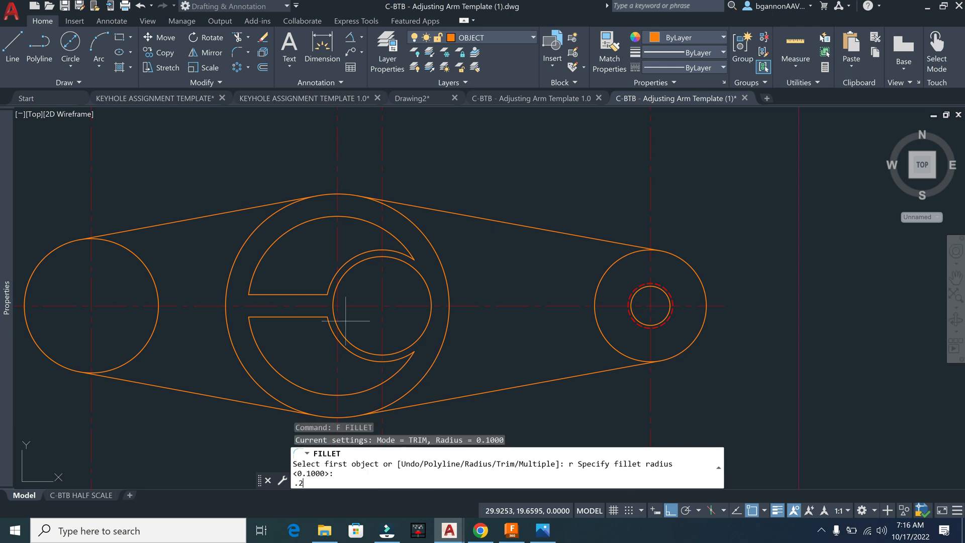
{"action": "type", "text": ".25"}
{"action": "key", "text": "Return"}
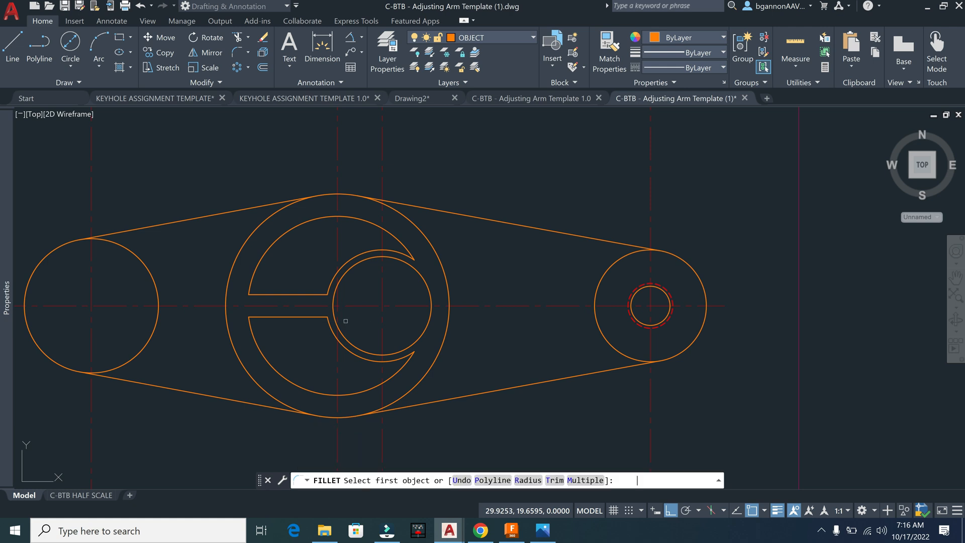
{"action": "left_click", "coordinate": [263, 295]}
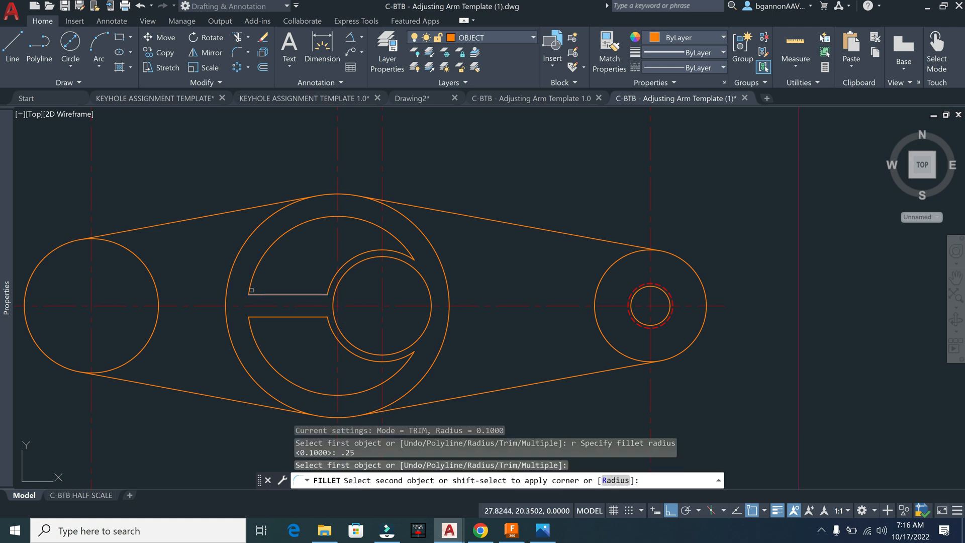
{"action": "left_click", "coordinate": [251, 288]}
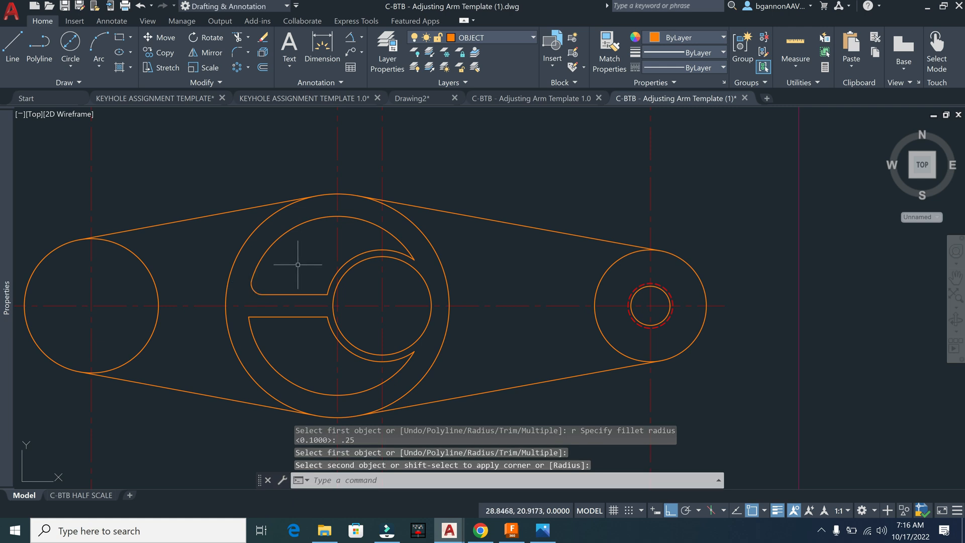
Step: Fillet the upper cutout's two remaining corners with radius 0.25, using the Multiple option
{"action": "key", "text": "Return"}
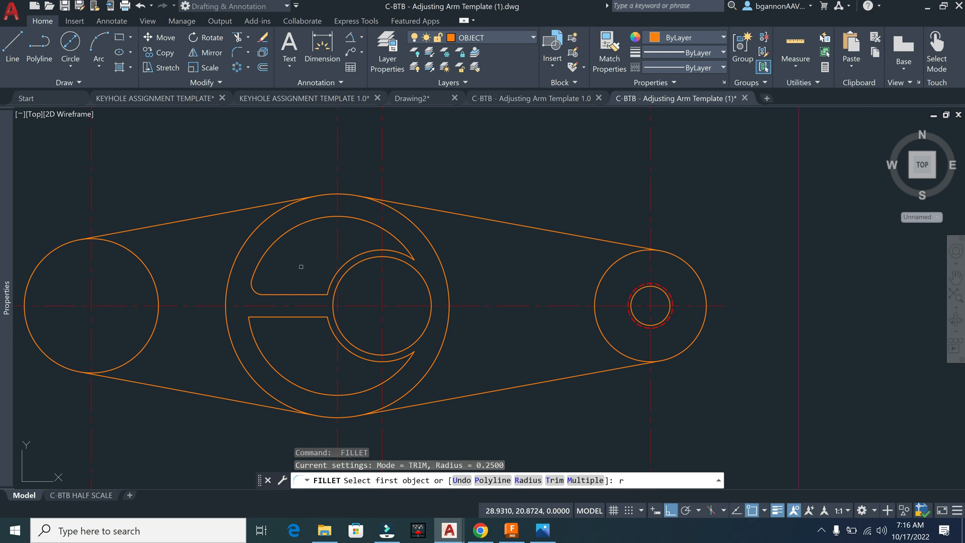
{"action": "key", "text": "Return"}
{"action": "type", "text": ".25"}
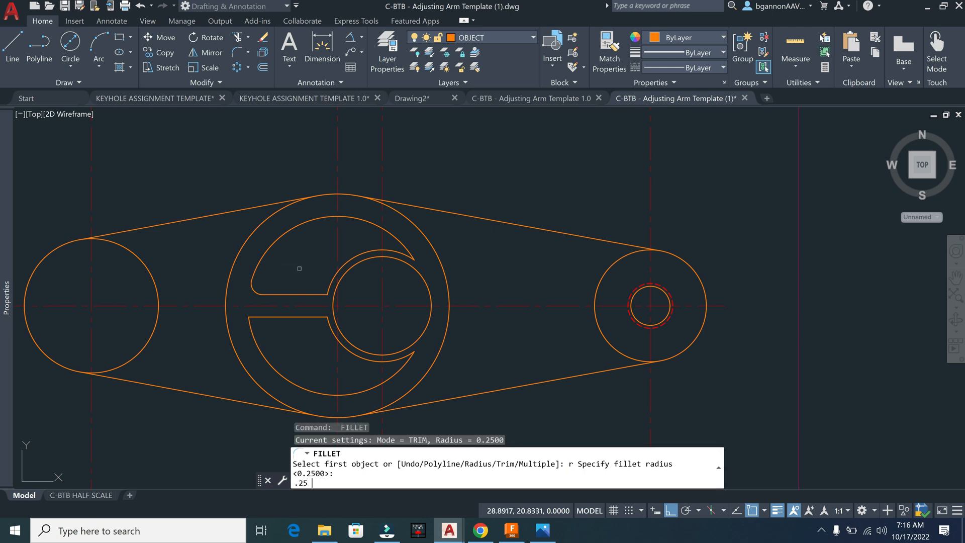
{"action": "key", "text": "Return"}
{"action": "type", "text": "m"}
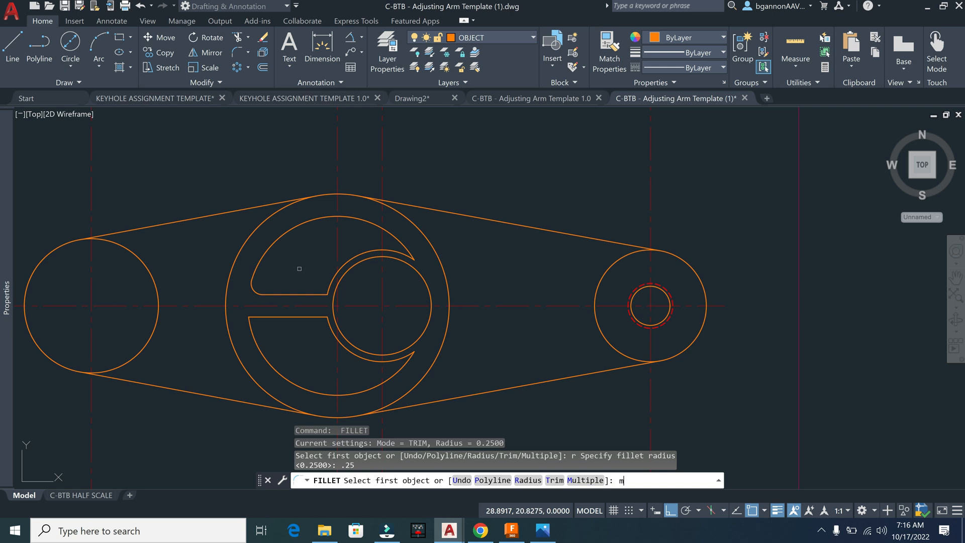
{"action": "key", "text": "Return"}
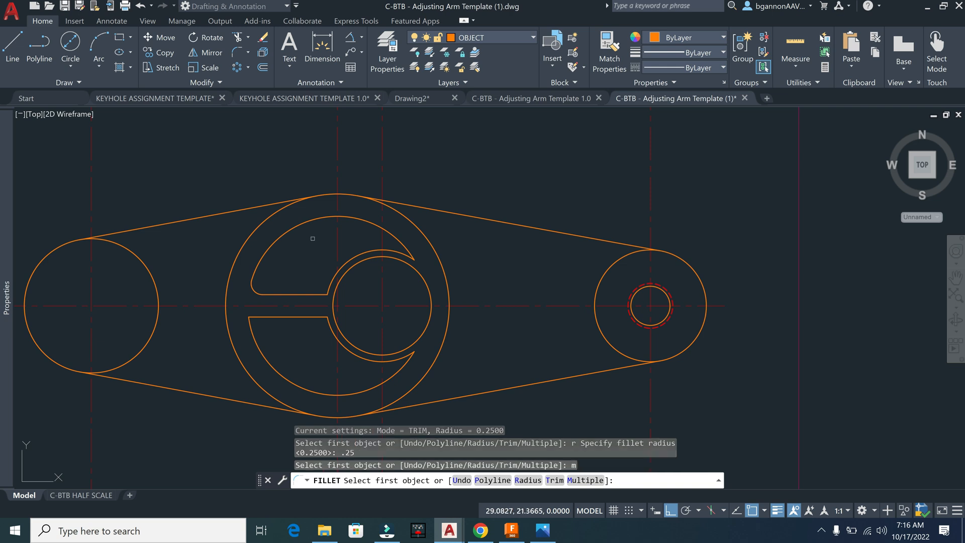
{"action": "left_click", "coordinate": [399, 242]}
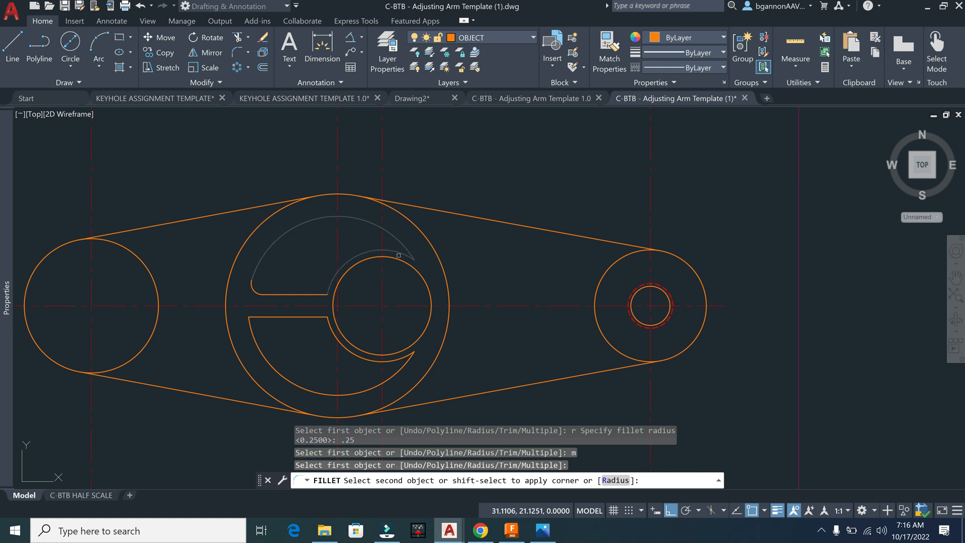
{"action": "left_click", "coordinate": [333, 265]}
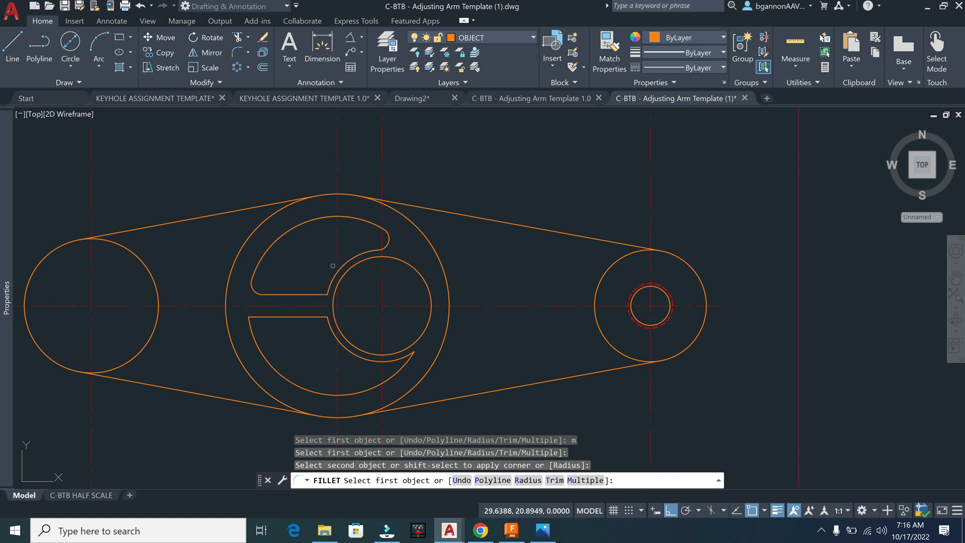
{"action": "left_click", "coordinate": [322, 294]}
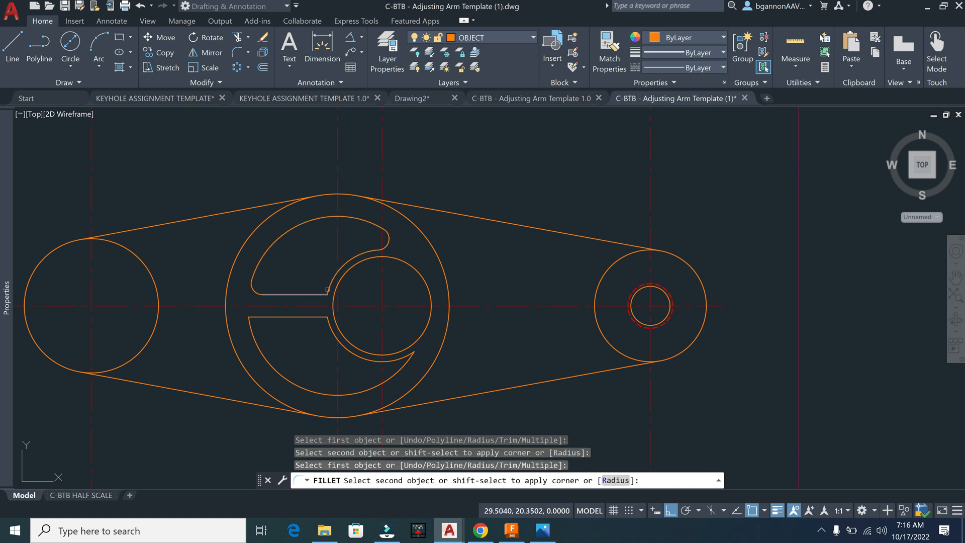
{"action": "left_click", "coordinate": [327, 290]}
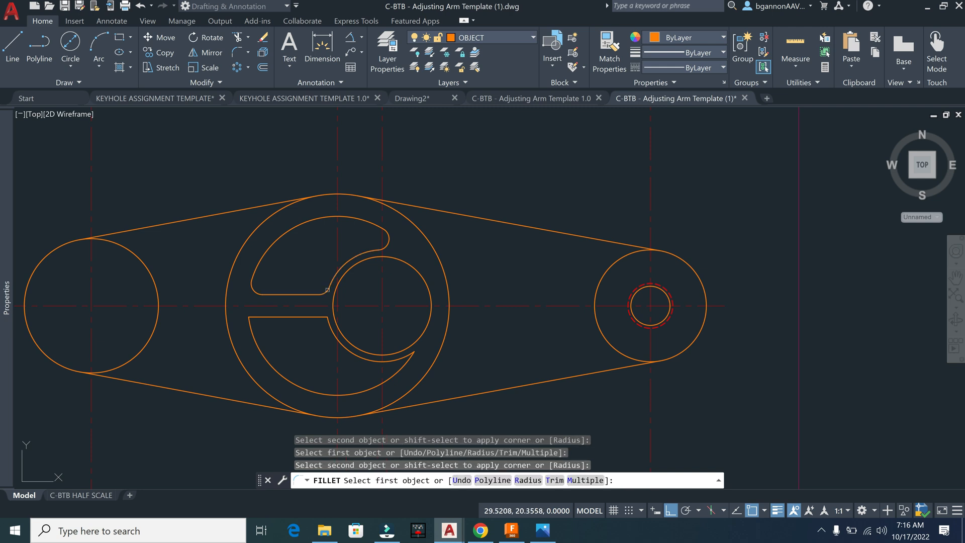
Step: Fillet all three corners of the lower cutout with the same 0.25 radius
{"action": "left_click", "coordinate": [317, 318]}
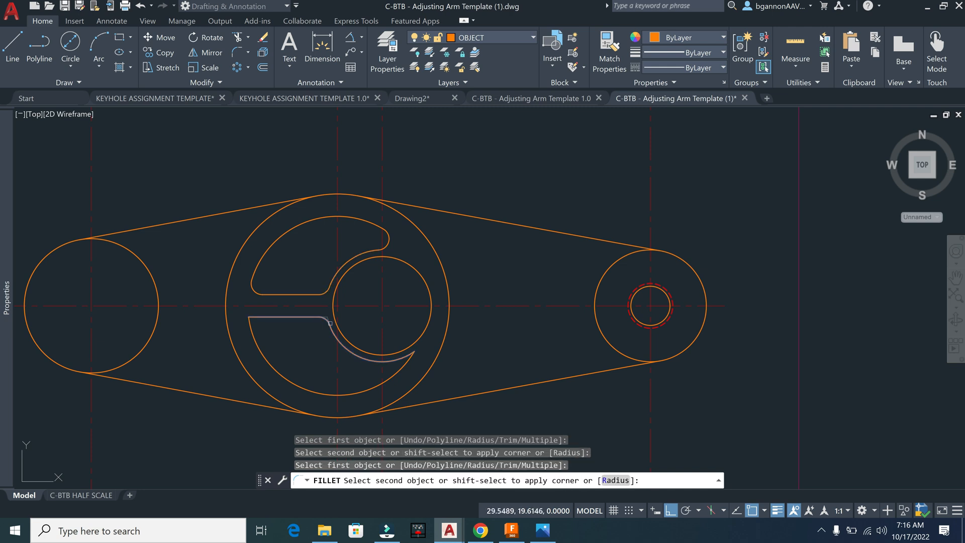
{"action": "left_click", "coordinate": [359, 342]}
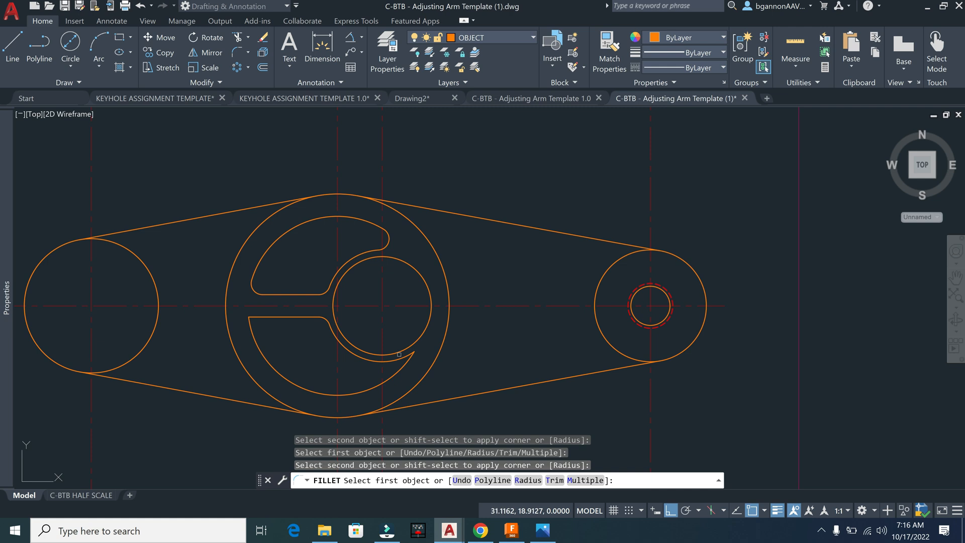
{"action": "left_click", "coordinate": [401, 356]}
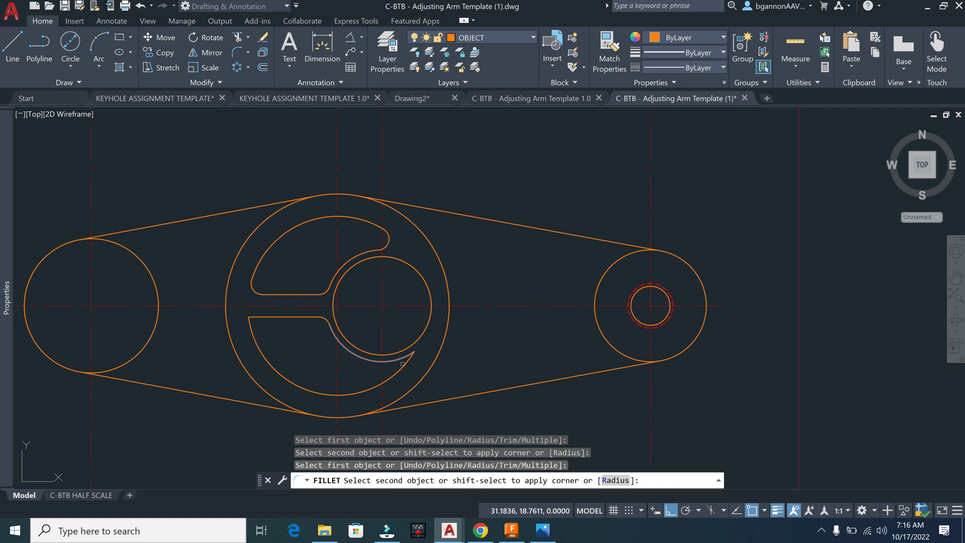
{"action": "left_click", "coordinate": [354, 343]}
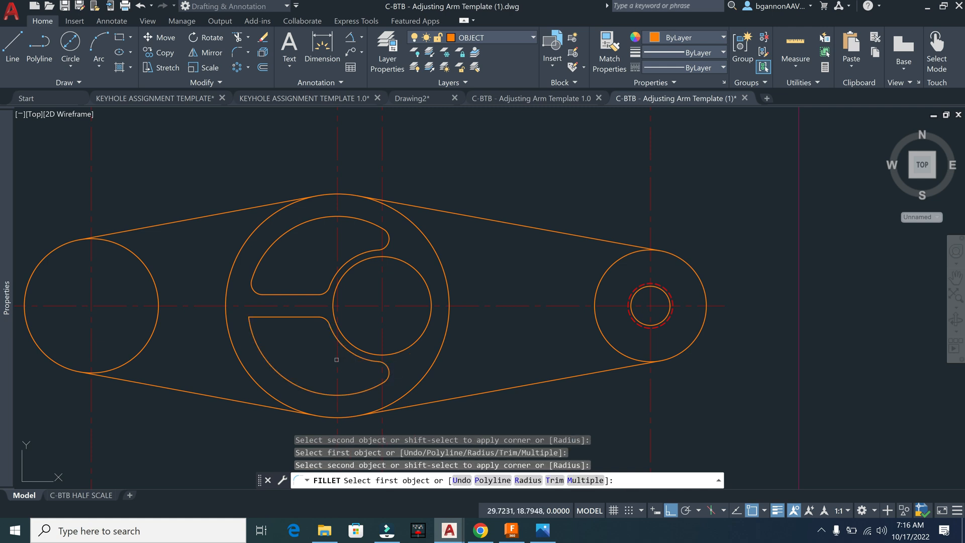
{"action": "left_click", "coordinate": [258, 328]}
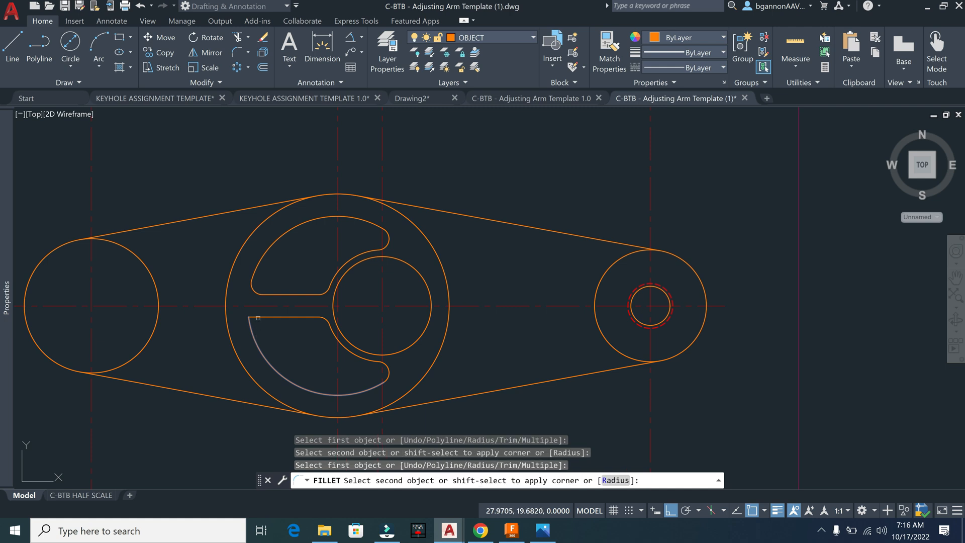
{"action": "left_click", "coordinate": [258, 317]}
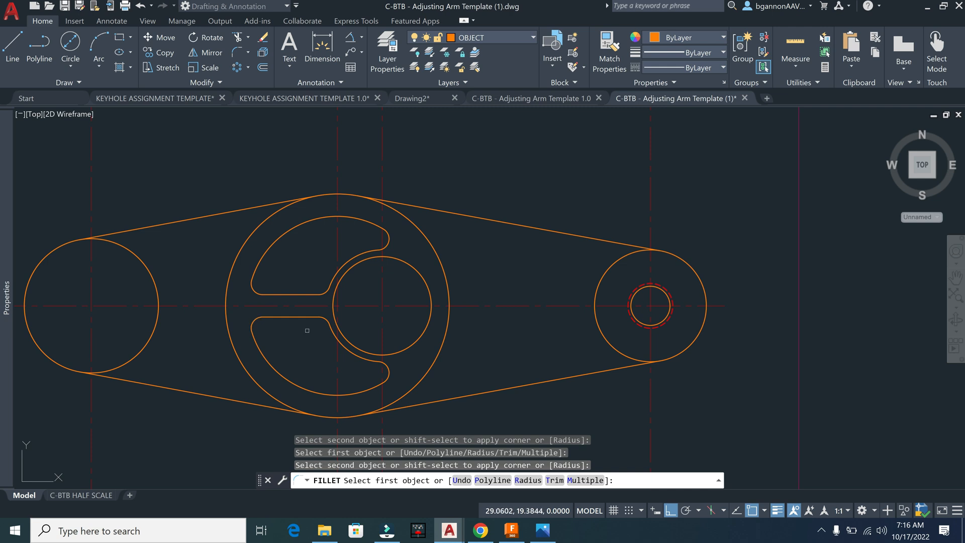
Step: Switch to the C-BTB - Adjusting Arm Template 1.0 drawing and examine the polar array of small holes inside the hub's eccentric circle
{"action": "scroll", "coordinate": [304, 327], "scroll_direction": "down", "scroll_amount": 4}
{"action": "middle_click_drag", "start_coordinate": [287, 311], "coordinate": [333, 261]}
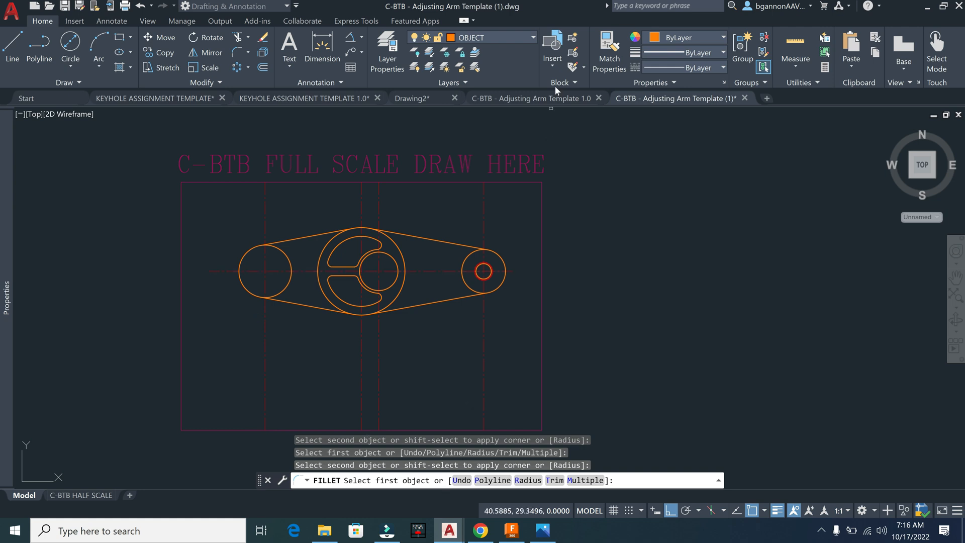
{"action": "left_click", "coordinate": [558, 99]}
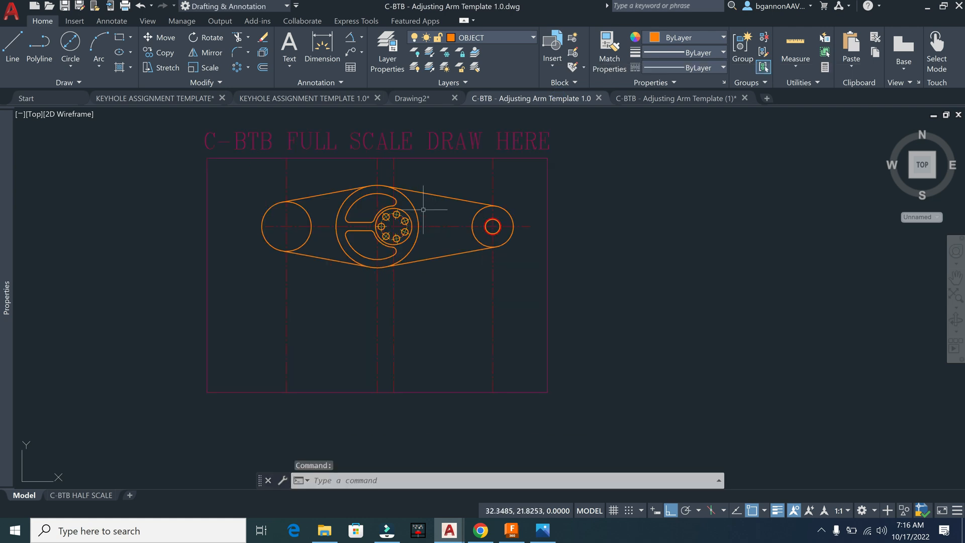
{"action": "scroll", "coordinate": [398, 222], "scroll_direction": "up", "scroll_amount": 5}
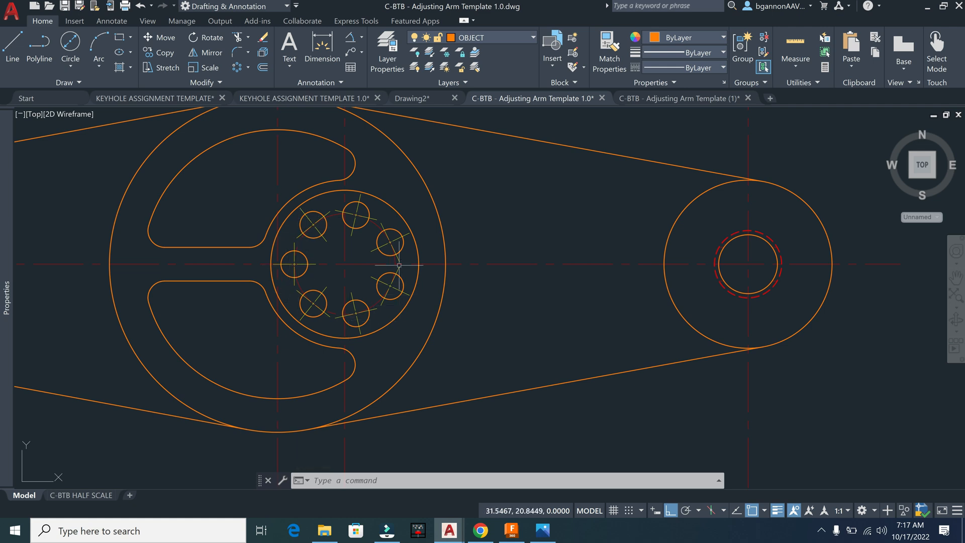
{"action": "left_click", "coordinate": [387, 236]}
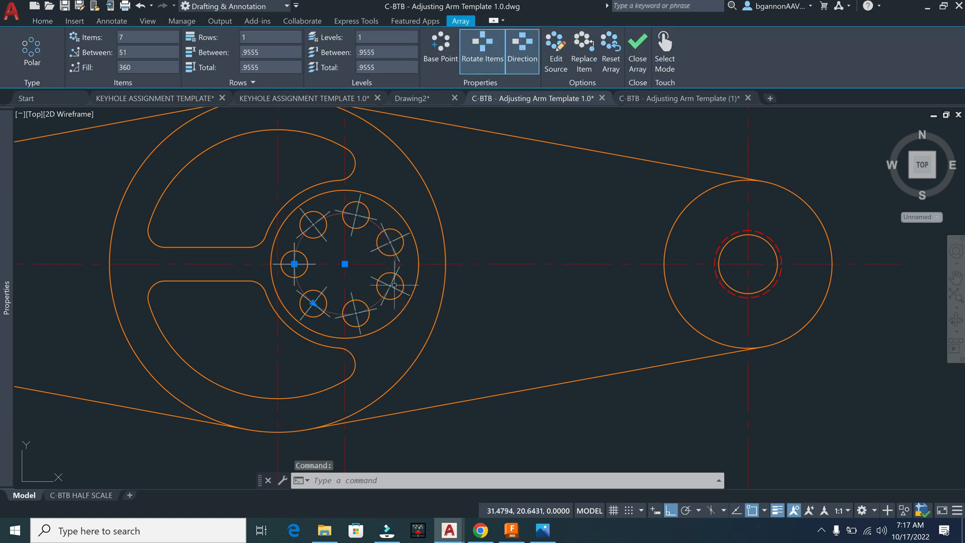
{"action": "key", "text": "Escape"}
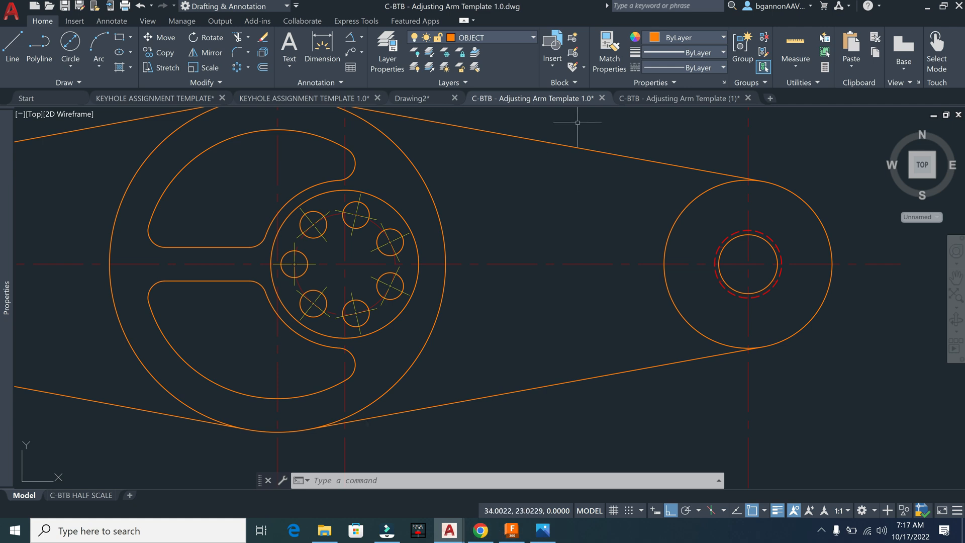
Step: Return to the C-BTB - Adjusting Arm Template (1) drawing and draw a 1.5 diameter circle concentric with the hub's eccentric circle
{"action": "left_click", "coordinate": [632, 99]}
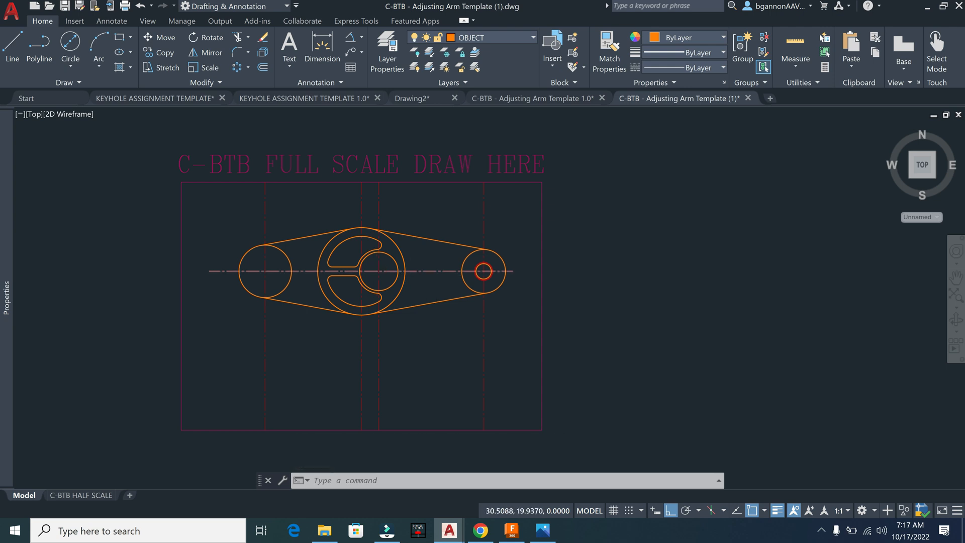
{"action": "scroll", "coordinate": [376, 271], "scroll_direction": "up", "scroll_amount": 5}
{"action": "type", "text": "c"}
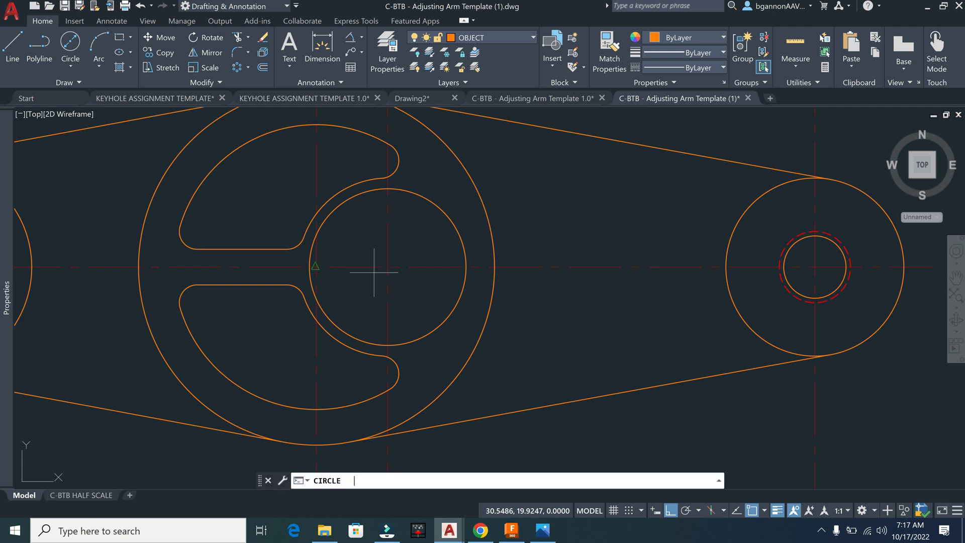
{"action": "key", "text": "Return"}
{"action": "left_click", "coordinate": [394, 267]}
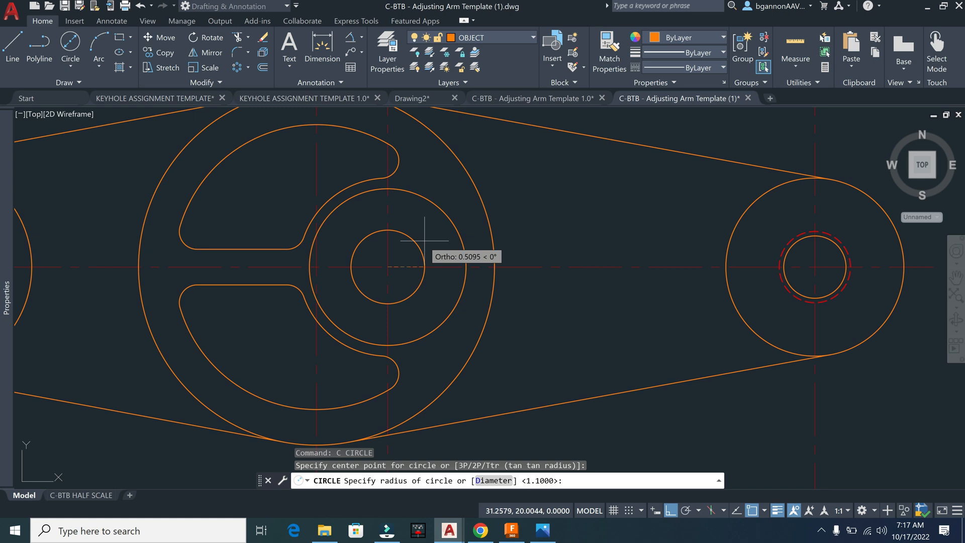
{"action": "type", "text": "d"}
{"action": "key", "text": "Return"}
{"action": "type", "text": "1.5"}
{"action": "key", "text": "Return"}
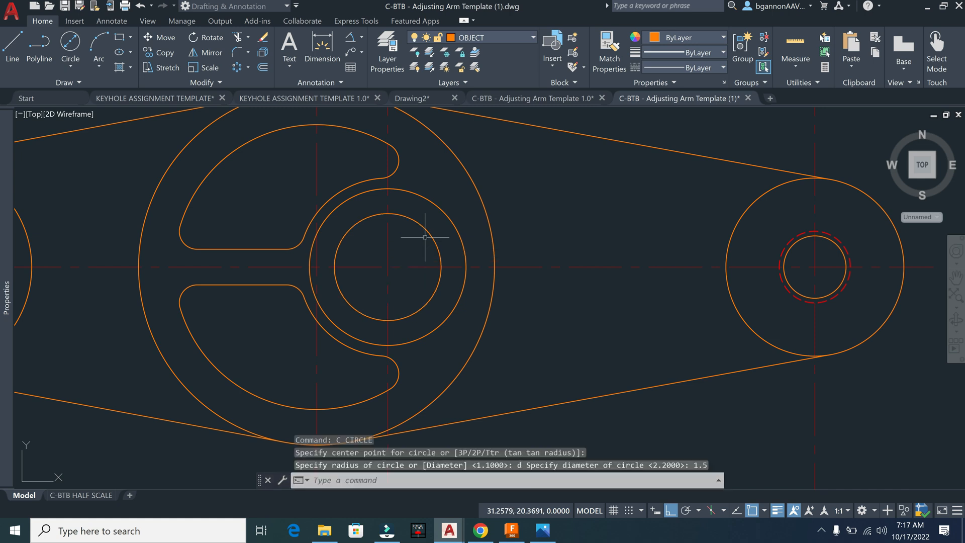
Step: Move the 1.5 diameter circle to the centerline layer as a bolt circle, and save the drawing
{"action": "left_click", "coordinate": [429, 235]}
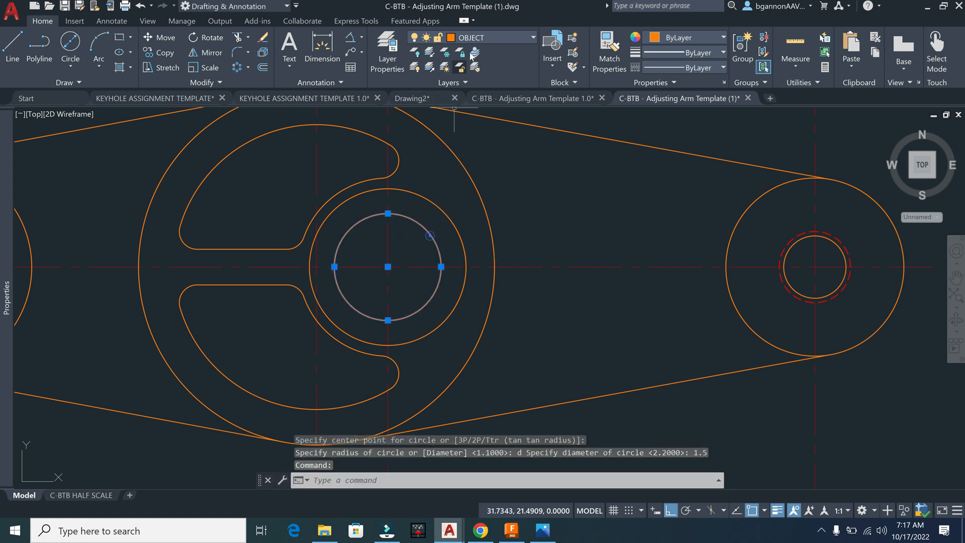
{"action": "left_click", "coordinate": [471, 43]}
{"action": "left_click", "coordinate": [466, 84]}
{"action": "key", "text": "Escape"}
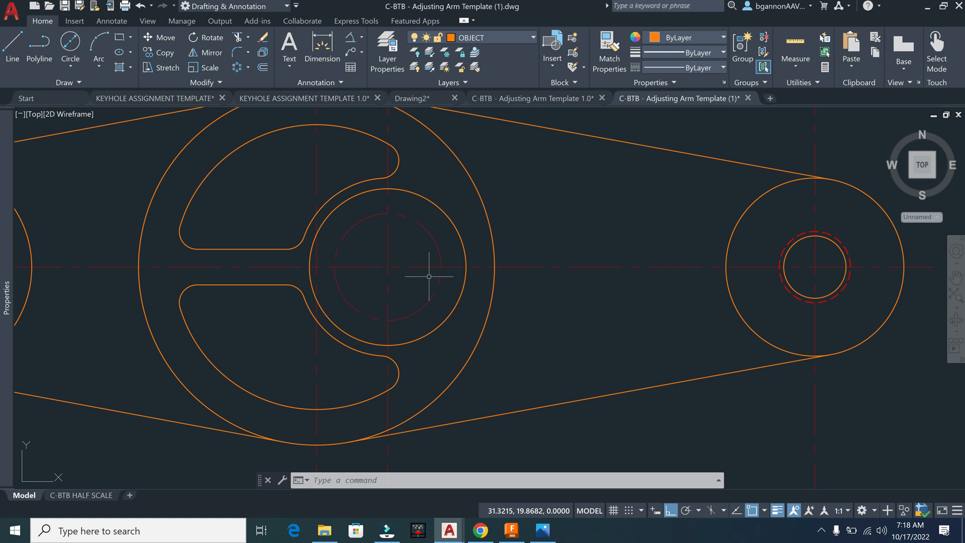
{"action": "scroll", "coordinate": [477, 290], "scroll_direction": "down", "scroll_amount": 4}
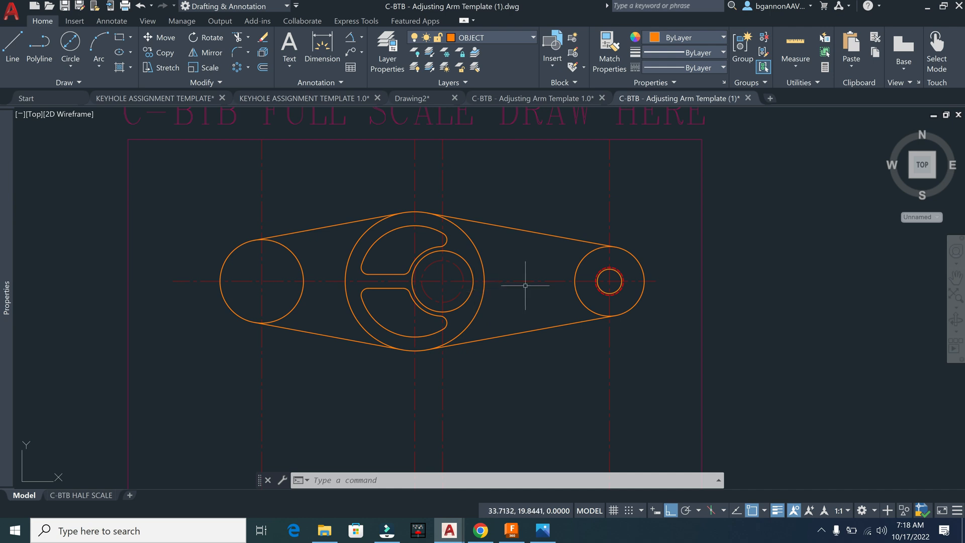
{"action": "left_click", "coordinate": [63, 6]}
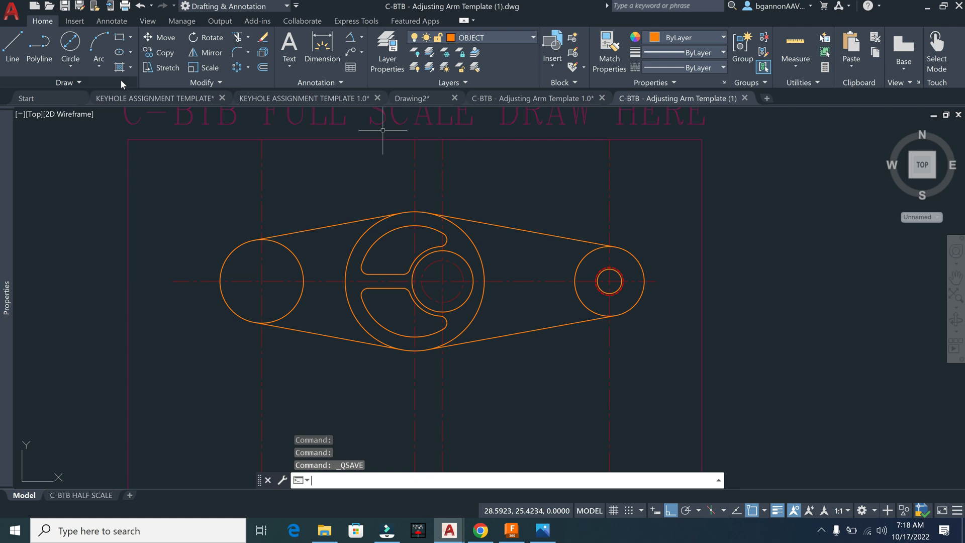